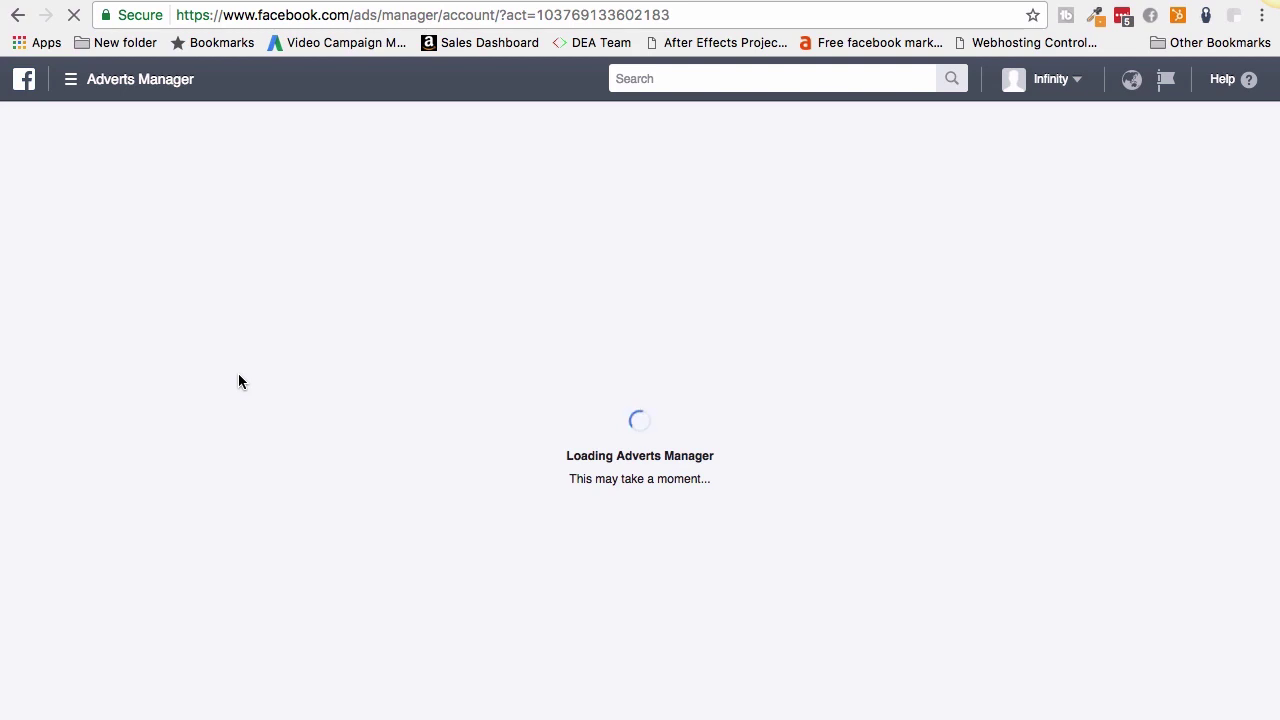
- Switch from Adverts Manager to Power Editor and start creating a new campaign
left_click(71, 88)
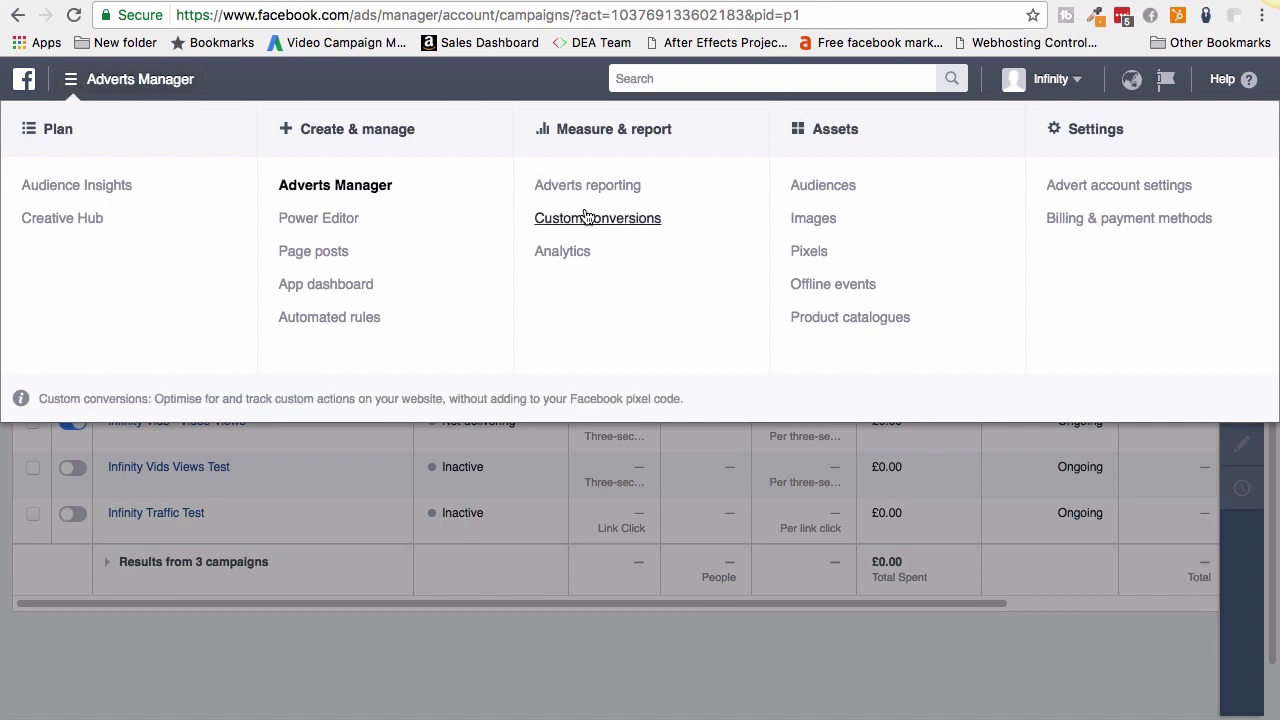
left_click(330, 220)
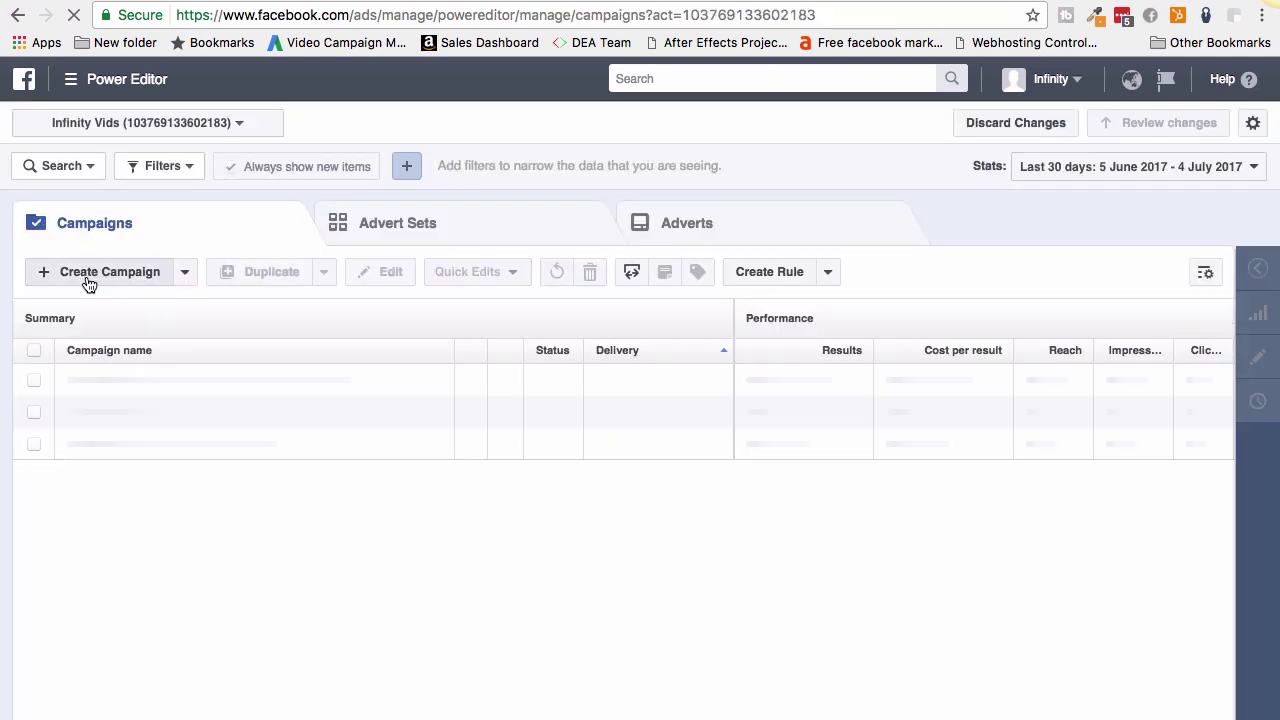
left_click(111, 352)
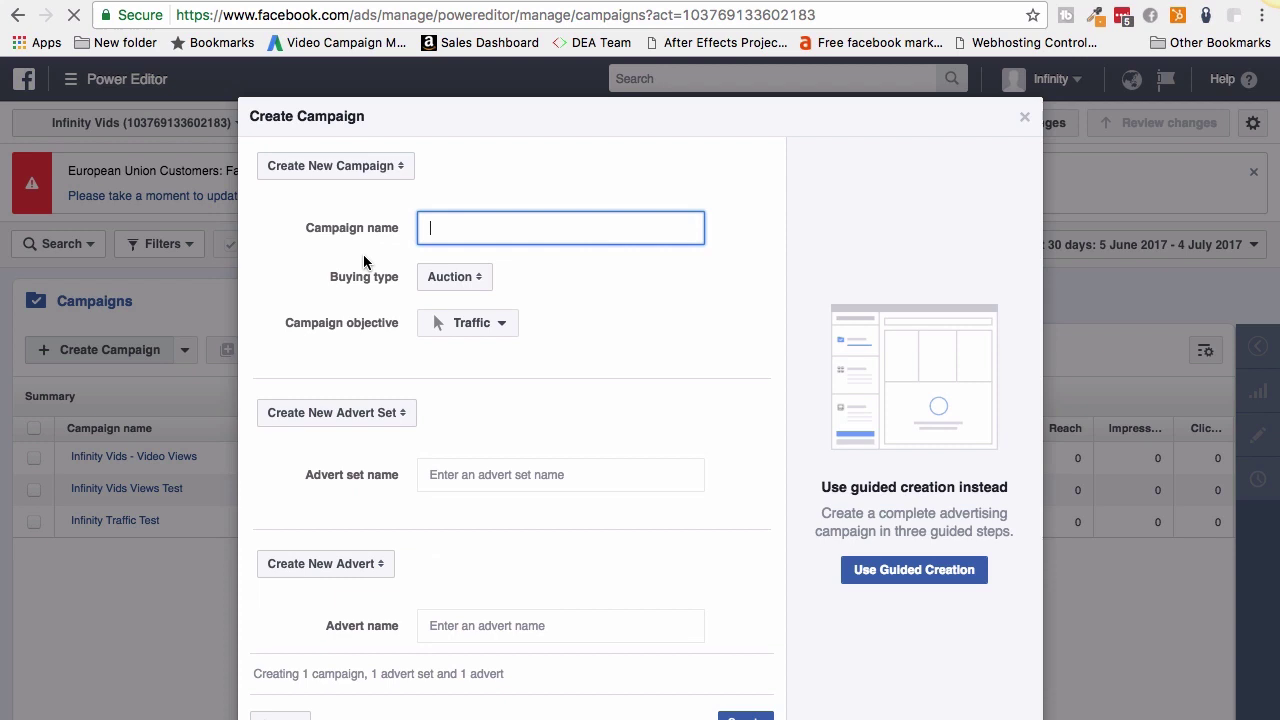
- Name the new campaign "Infinity Vids Test" and set its objective to Video Views
type("Inifinity Vids Test")
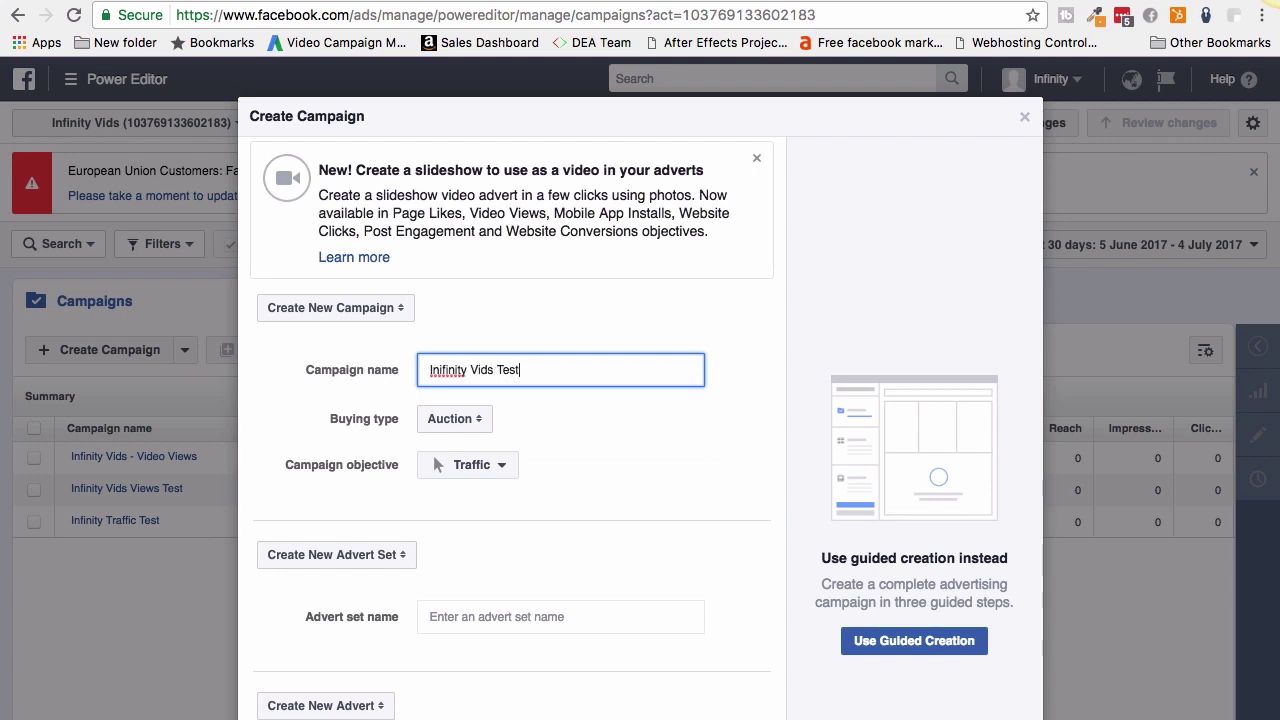
left_click(443, 370)
key("BackSpace")
left_click(611, 371)
scroll(606, 465, "down", 2)
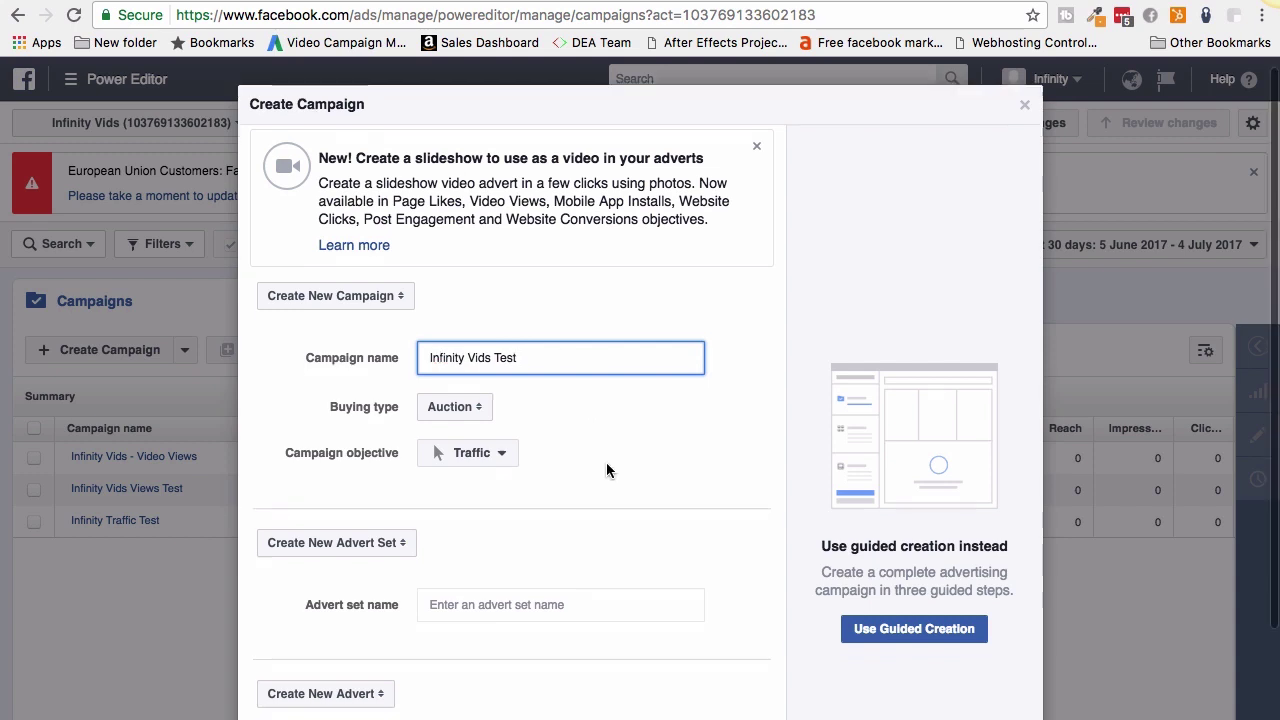
scroll(553, 442, "down", 2)
left_click(486, 360)
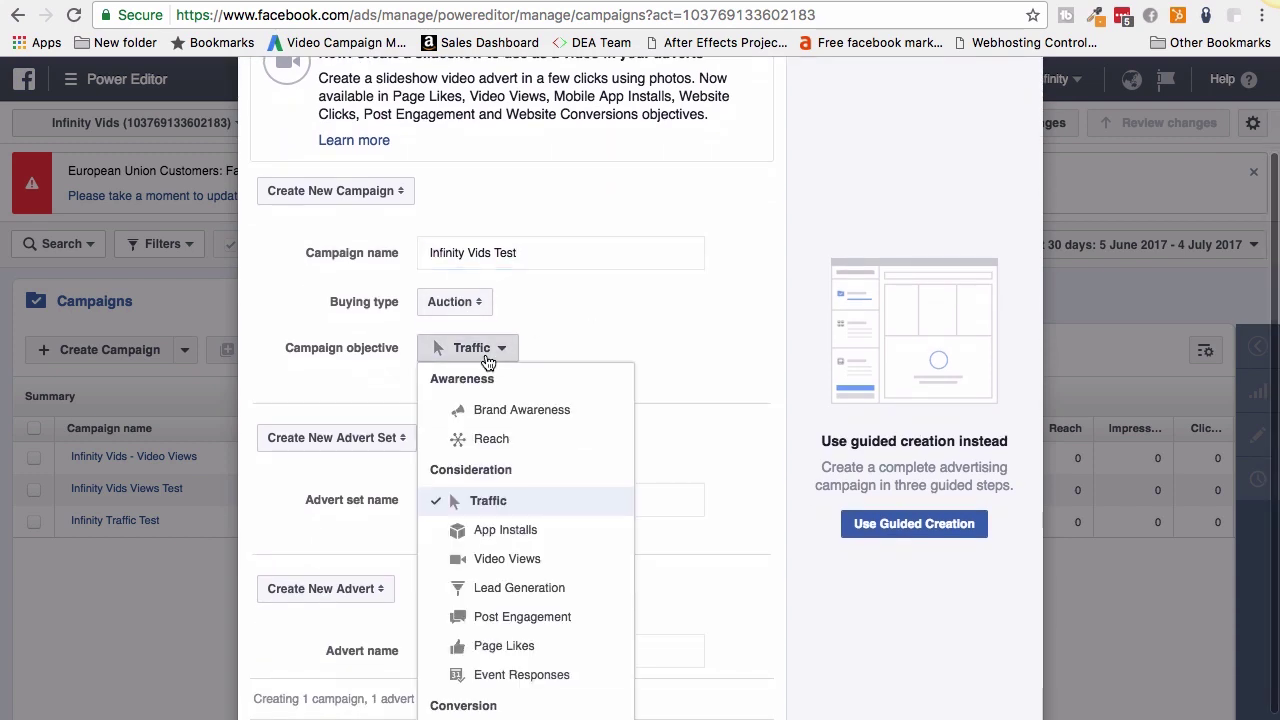
left_click(534, 560)
scroll(646, 440, "down", 2)
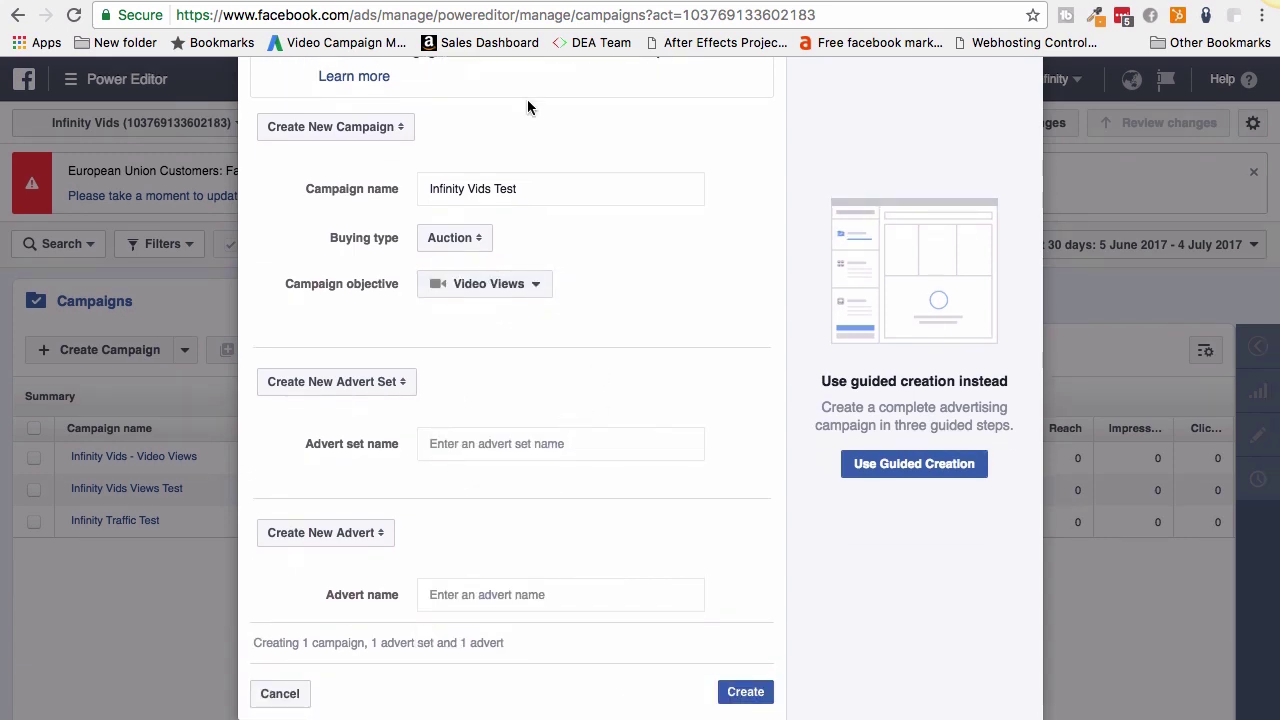
- Name the advert set "Infinity Vids Test Adset" and the advert "Ads 1", and create the campaign
left_click_drag(543, 188, 324, 193)
key("ctrl+c")
left_click(497, 440)
key("ctrl+v")
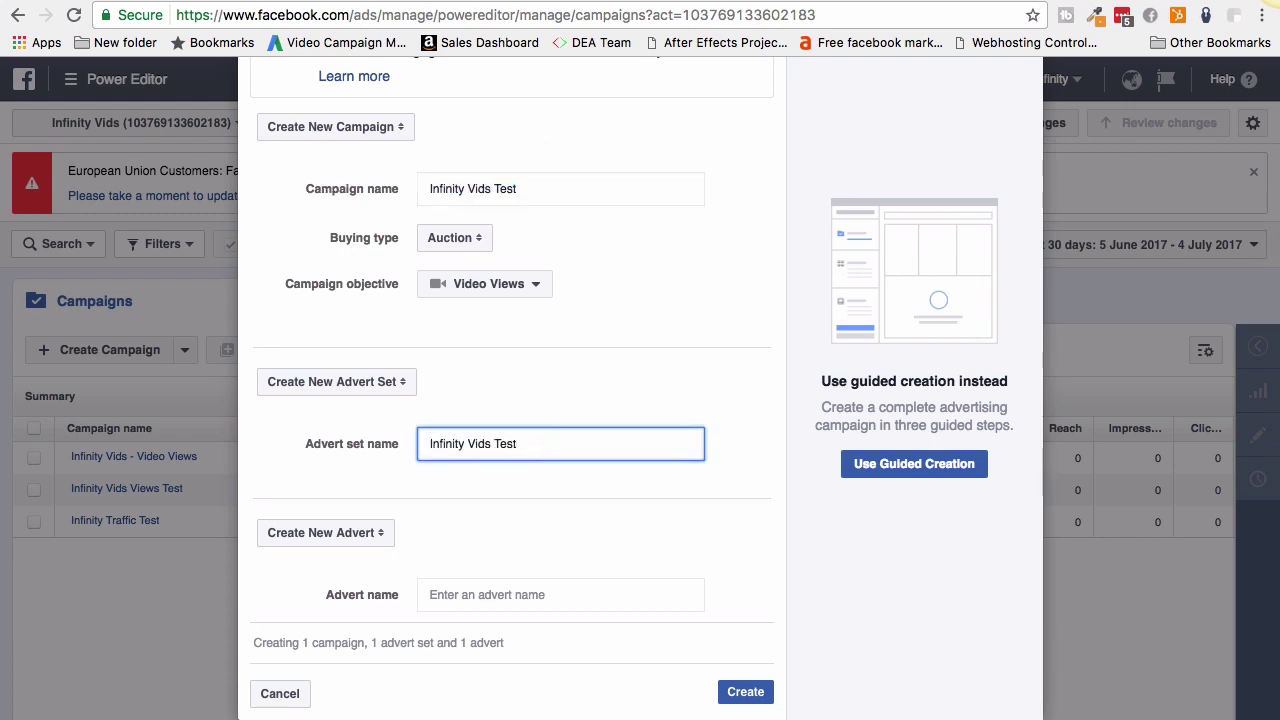
type("Adset")
left_click(521, 595)
type("Ads 1")
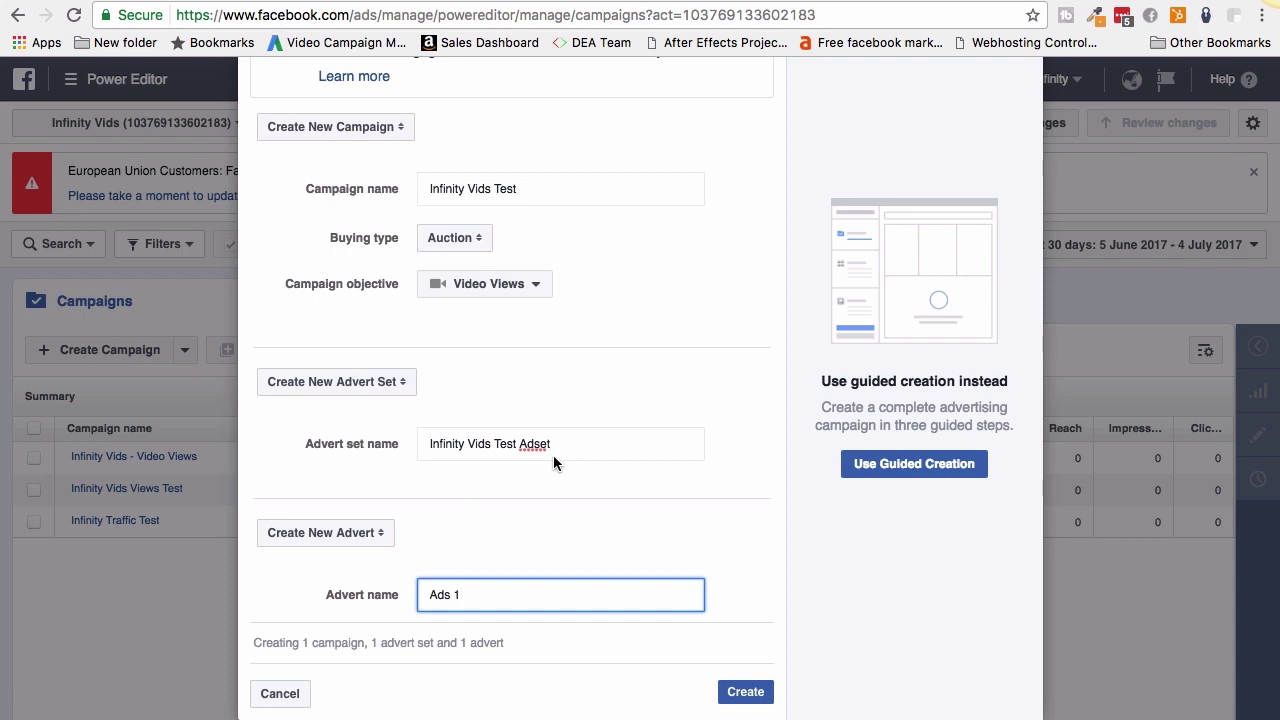
left_click(755, 701)
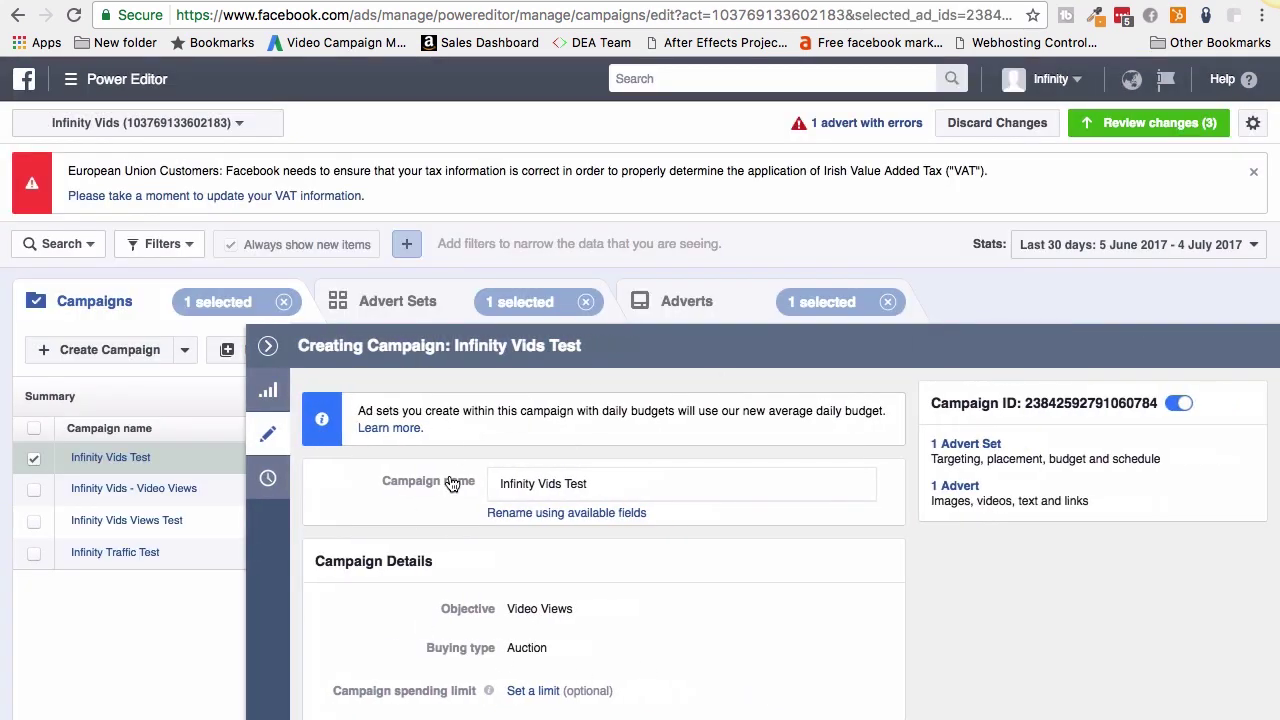
- Leave the campaign editor and open the Infinity Vids Test campaign's advert set for editing
triple_click(620, 479)
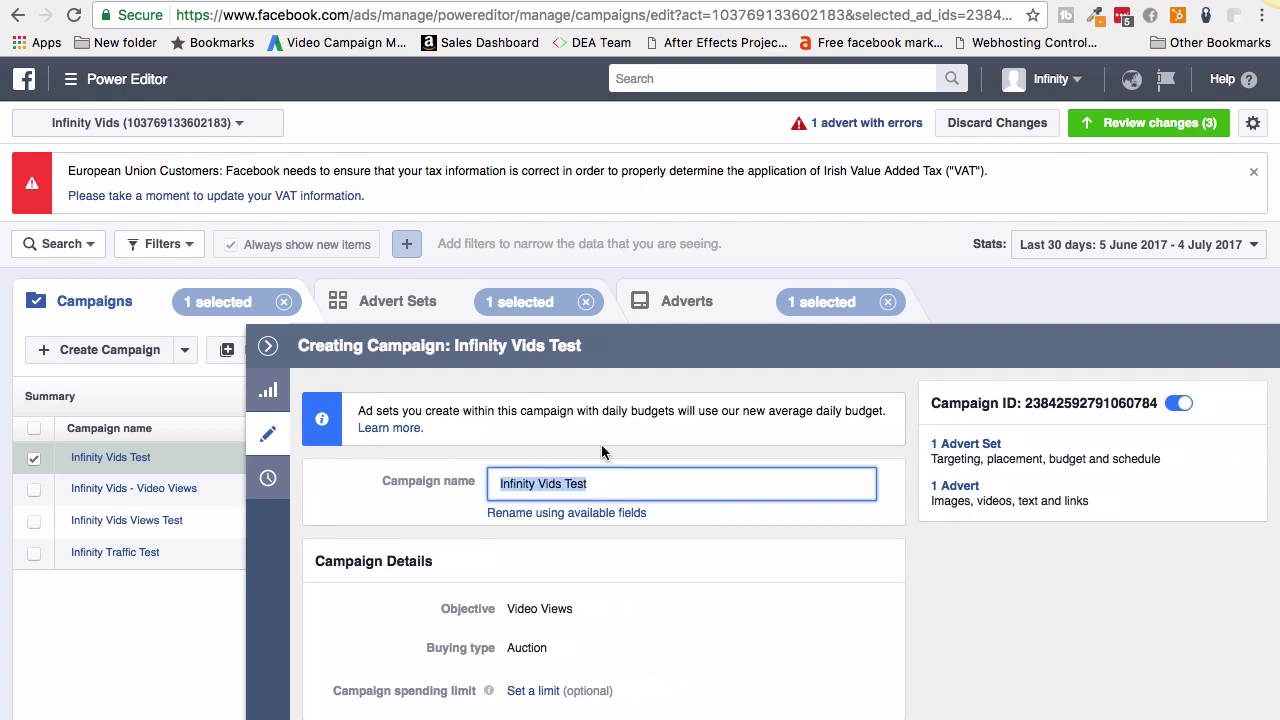
left_click(270, 347)
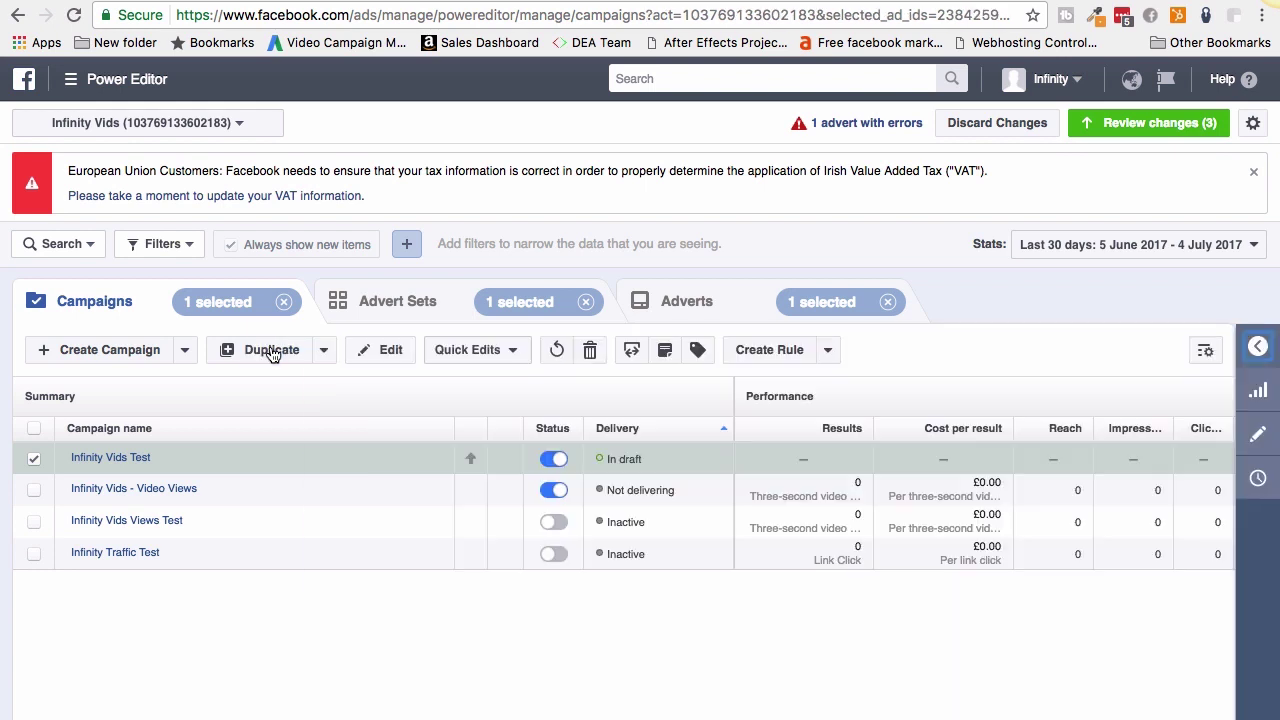
left_click(118, 459)
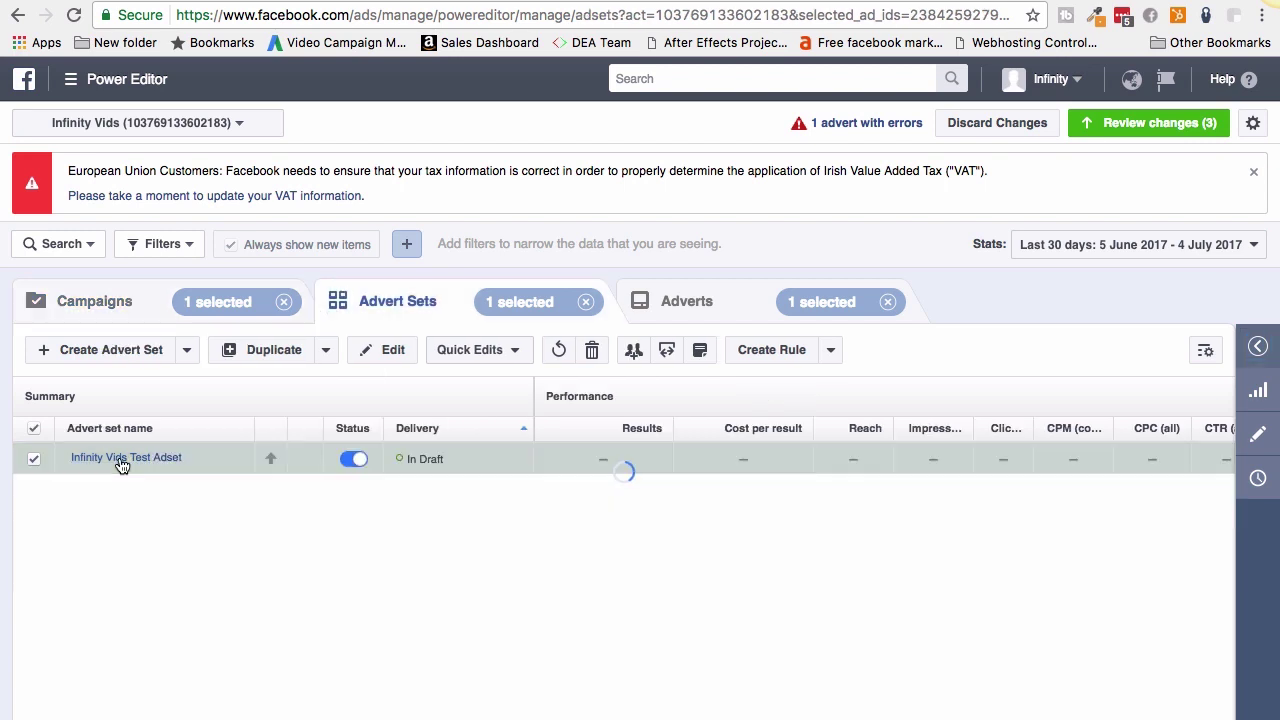
left_click(242, 460)
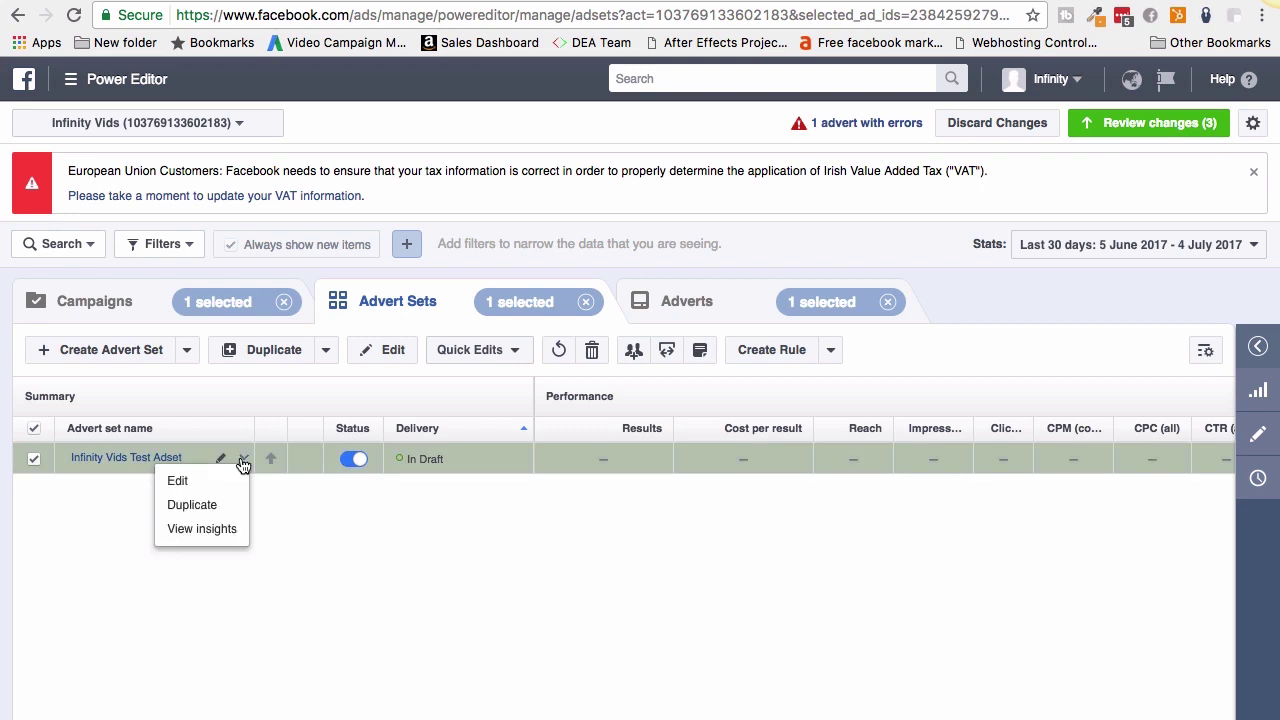
left_click(185, 482)
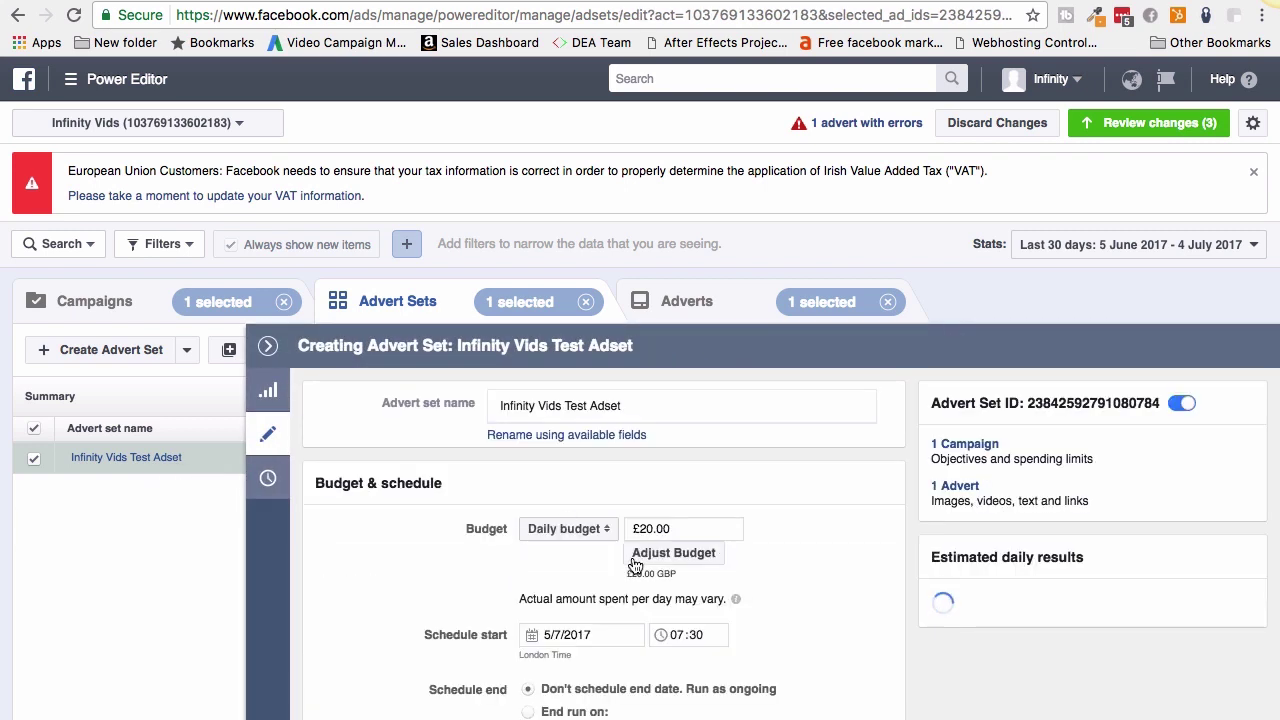
- Set the advert set's daily budget to £10.00
scroll(634, 565, "down", 2)
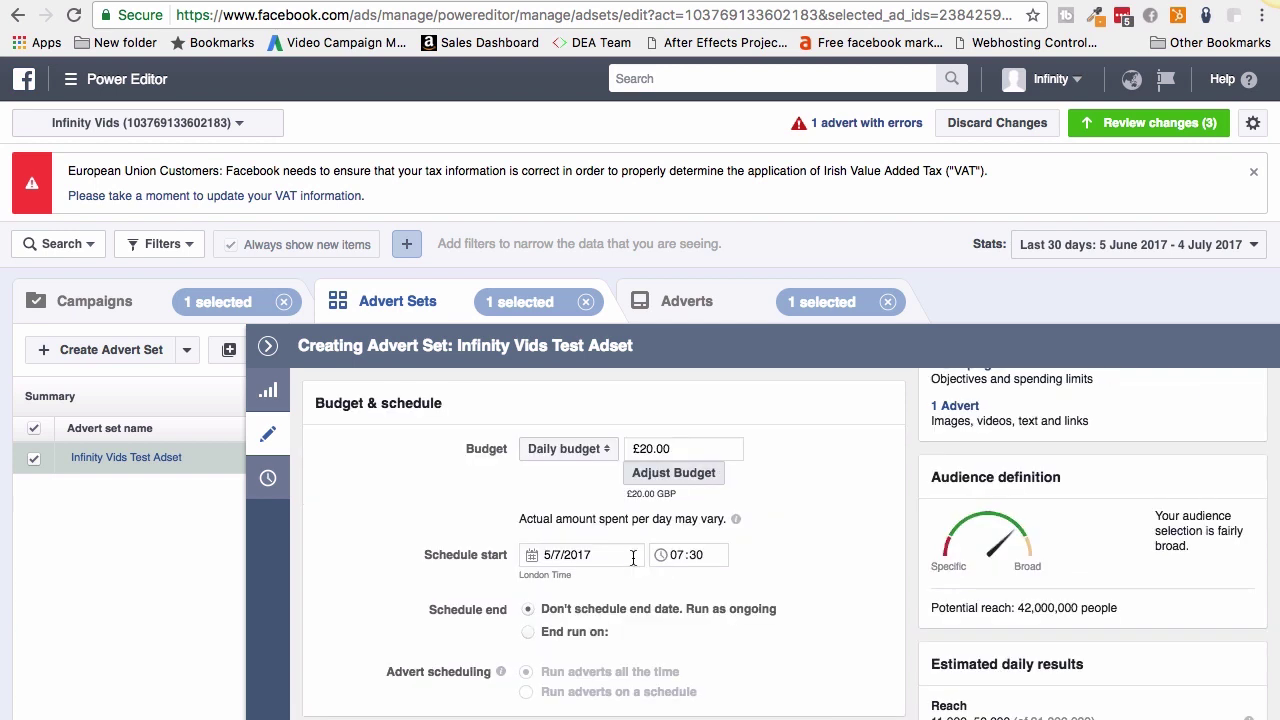
scroll(632, 556, "up", 1)
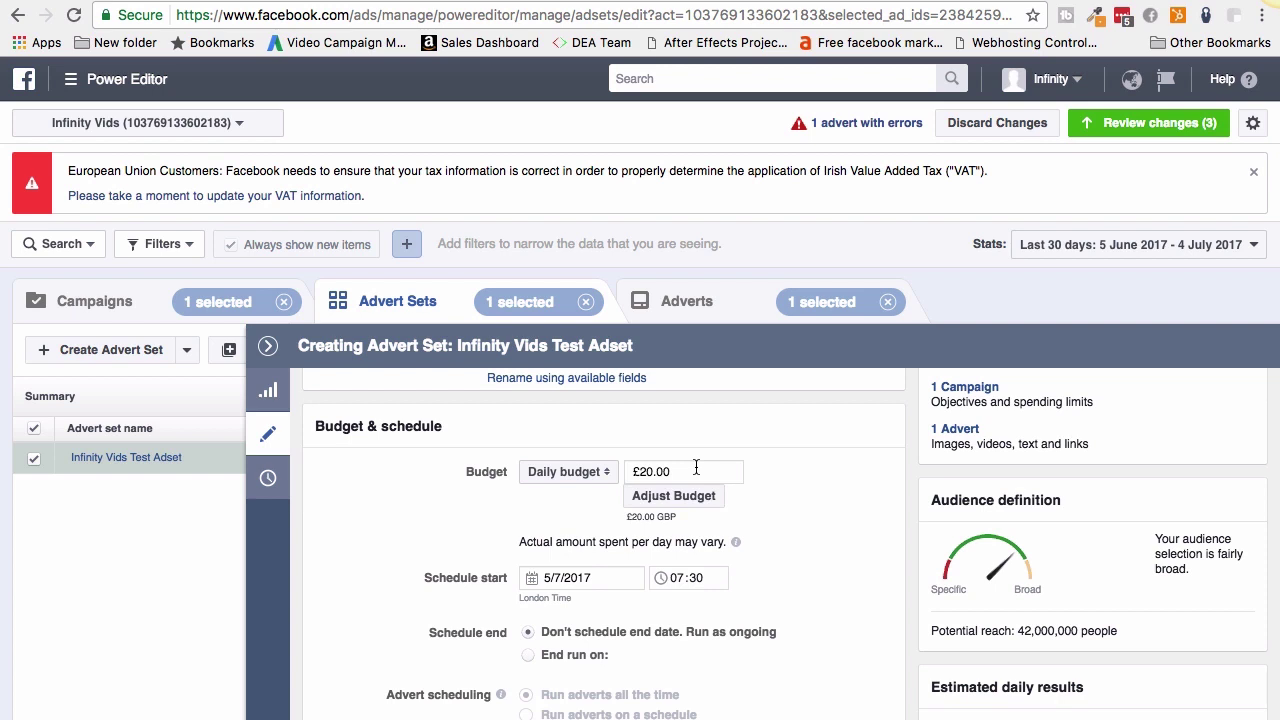
left_click(645, 471)
key("BackSpace")
type("1")
- Limit the gender of the advert set's audience to Men
scroll(802, 474, "down", 2)
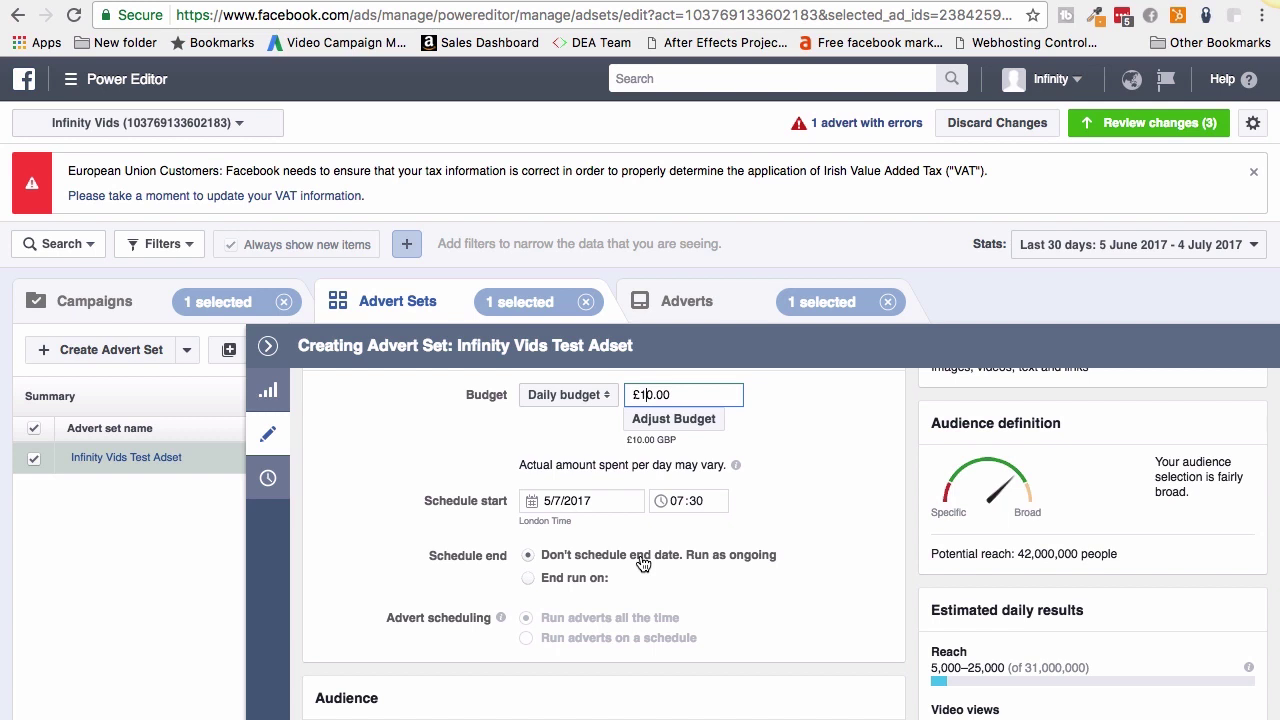
scroll(642, 564, "down", 3)
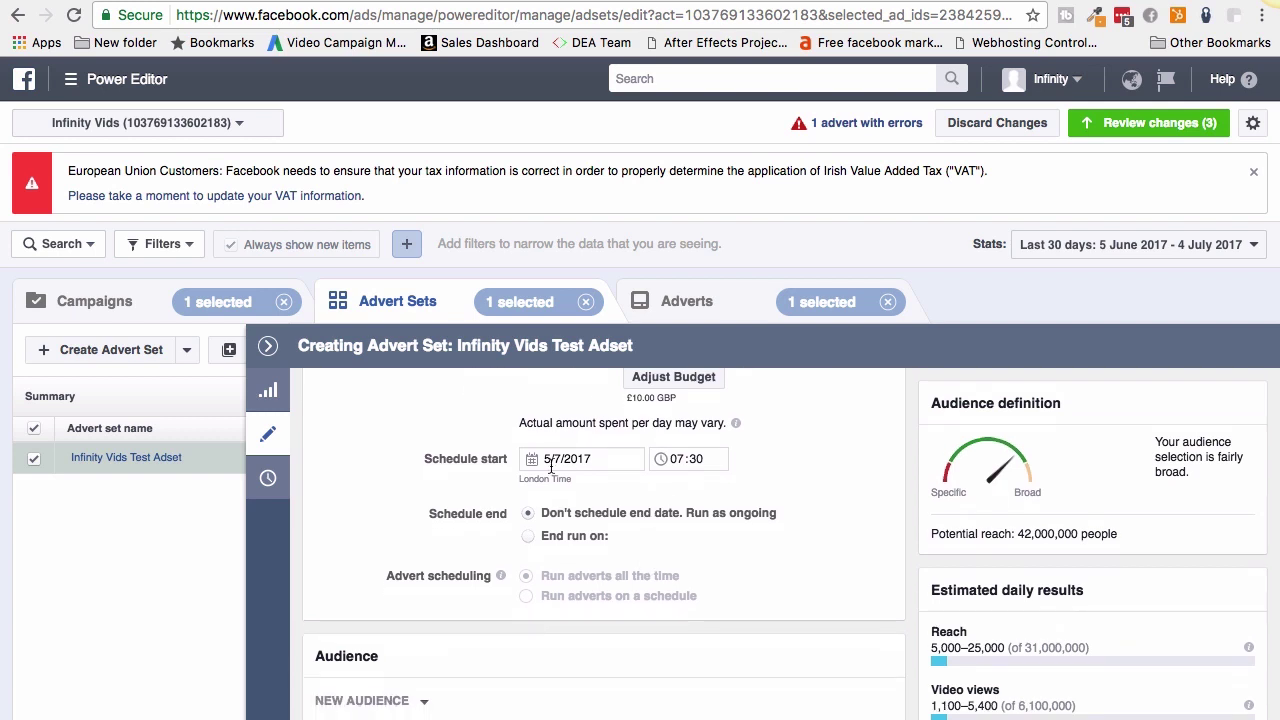
scroll(716, 644, "down", 4)
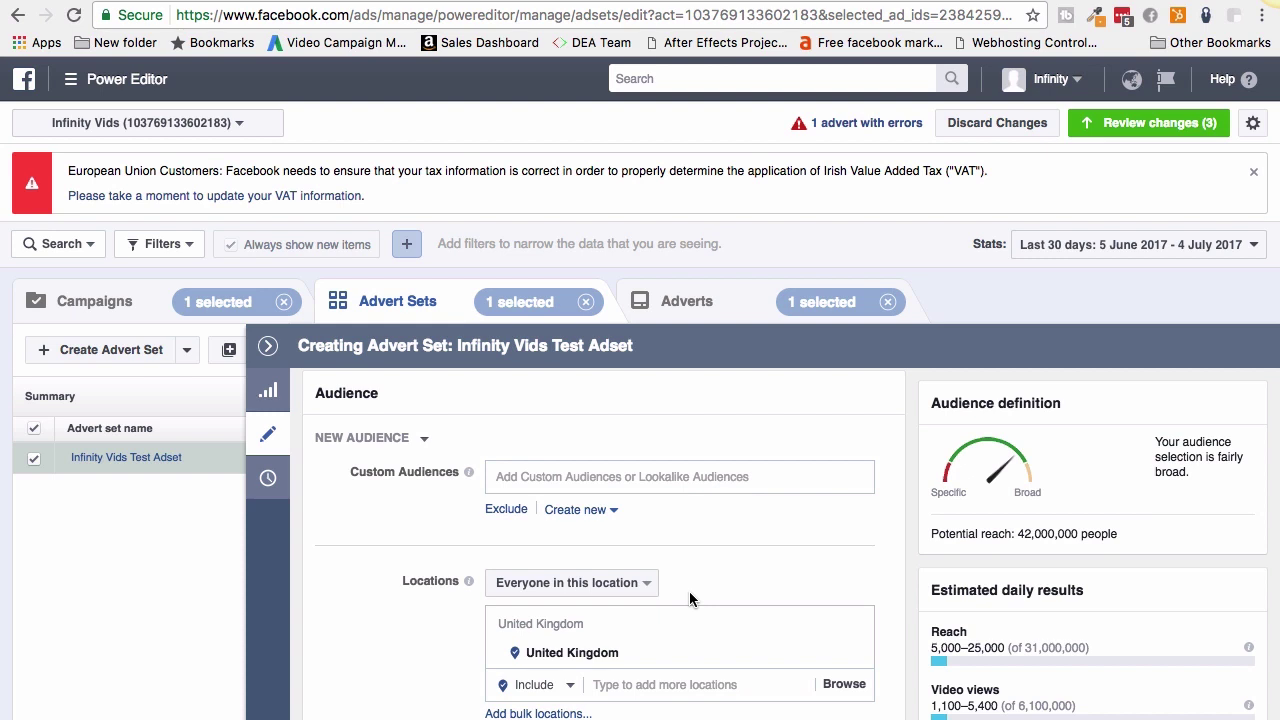
scroll(689, 598, "down", 2)
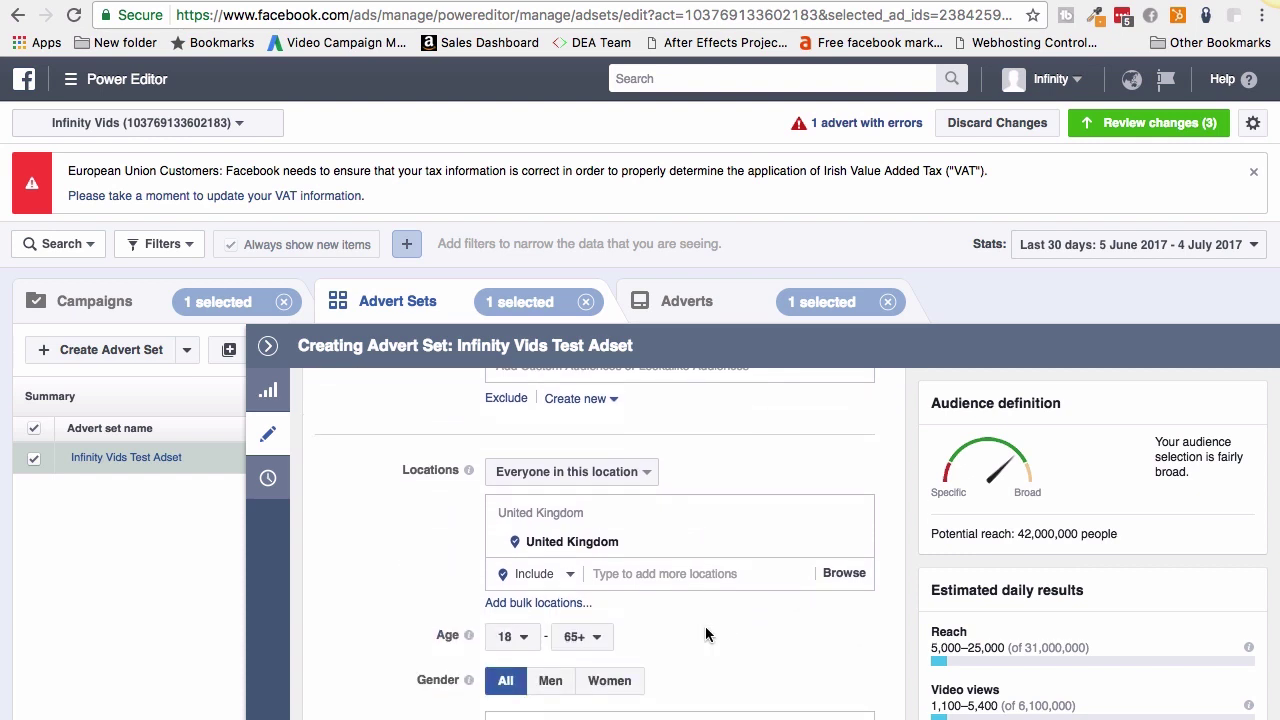
scroll(705, 634, "down", 1)
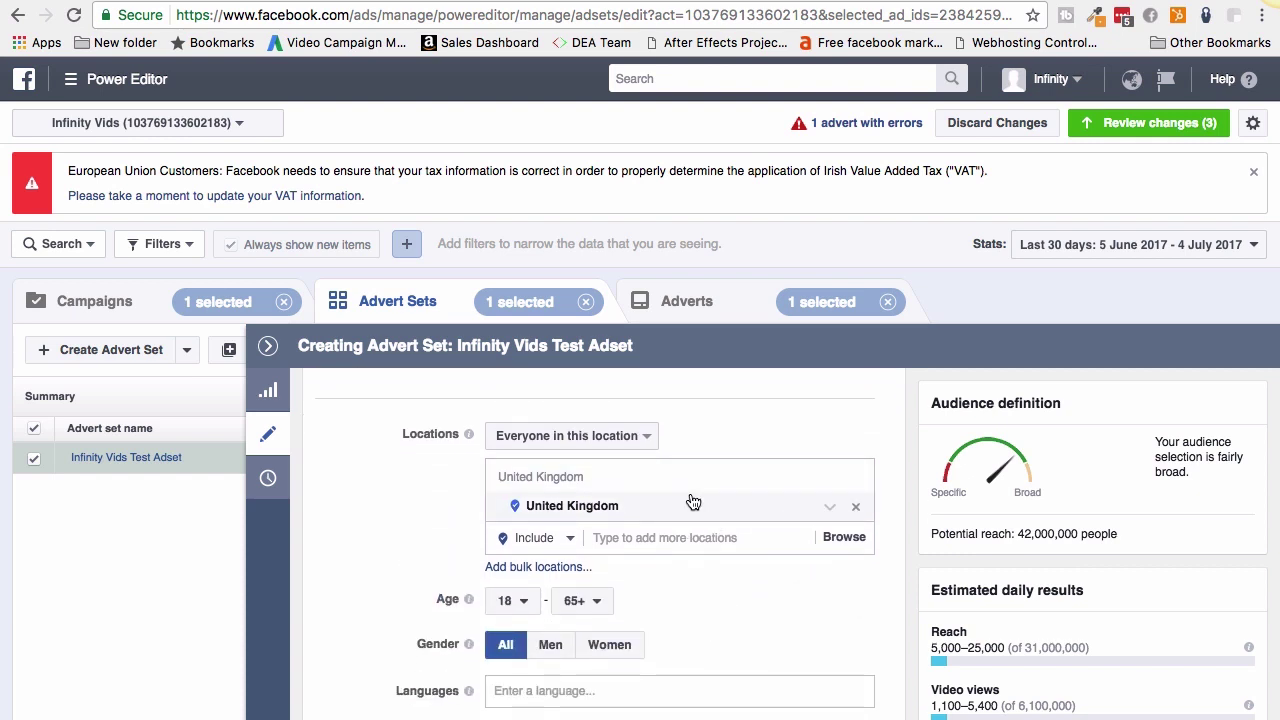
scroll(706, 532, "down", 2)
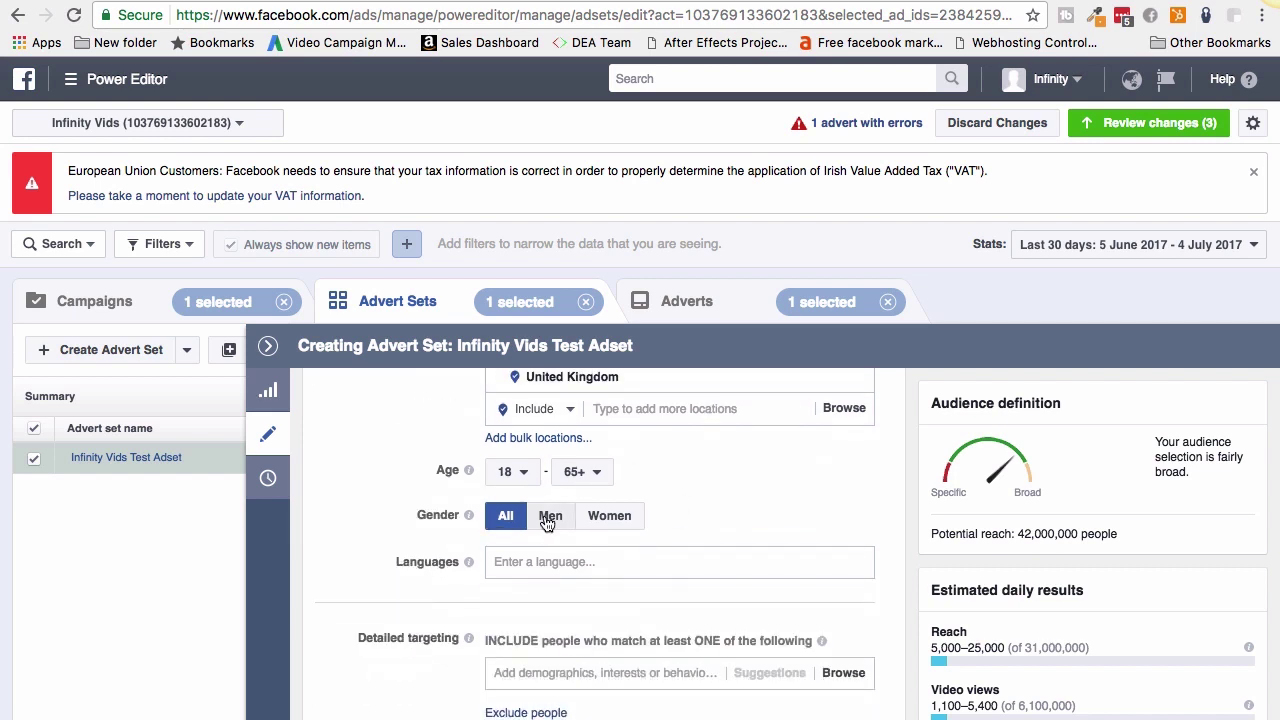
scroll(631, 548, "down", 1)
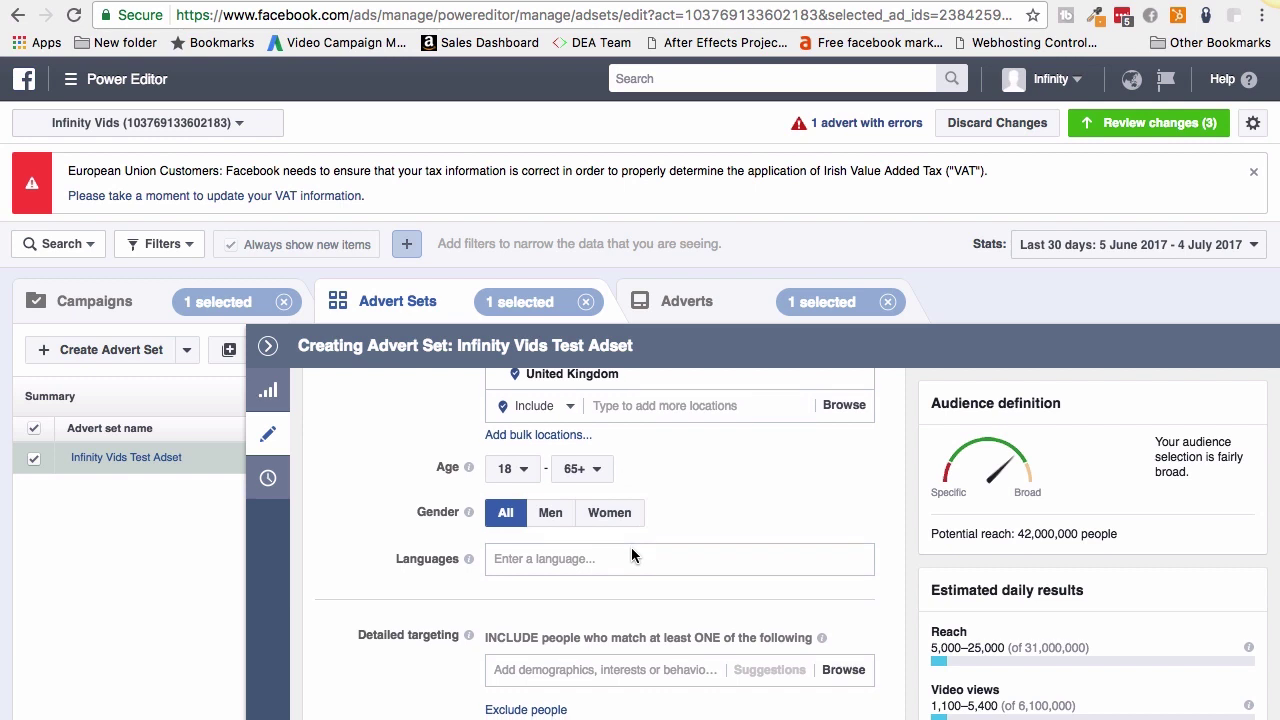
scroll(631, 555, "down", 1)
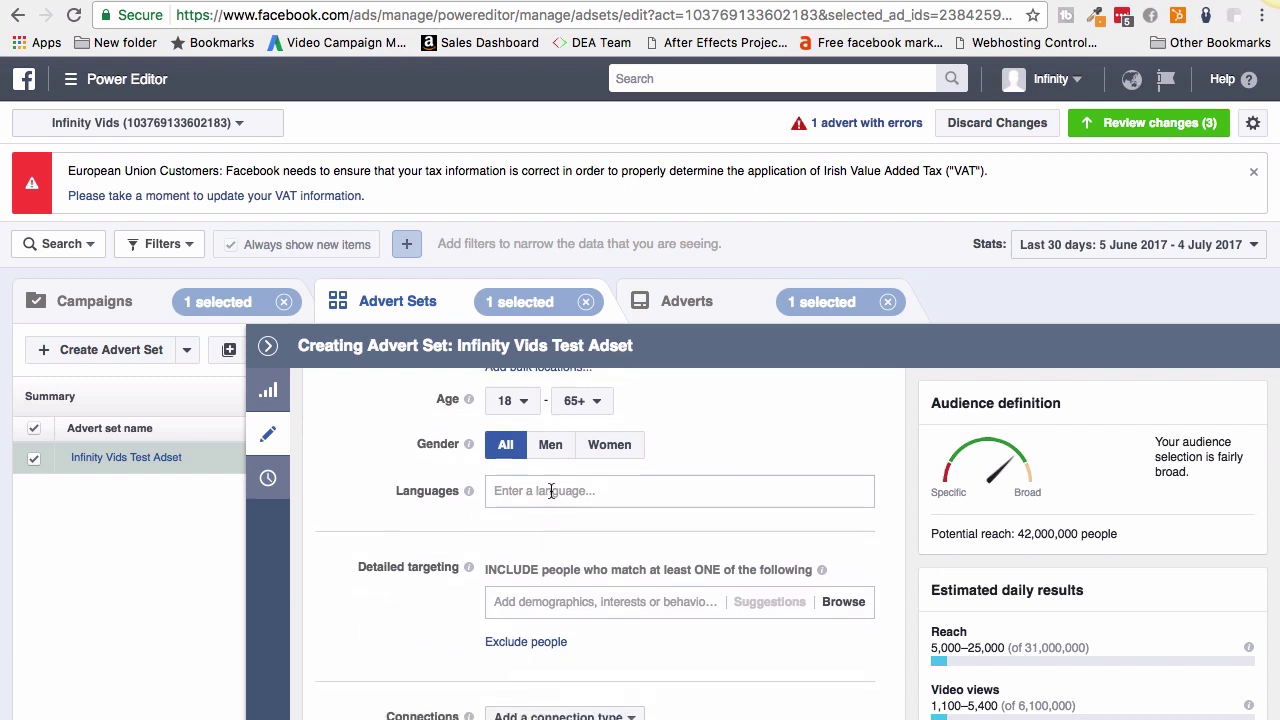
scroll(551, 491, "up", 1)
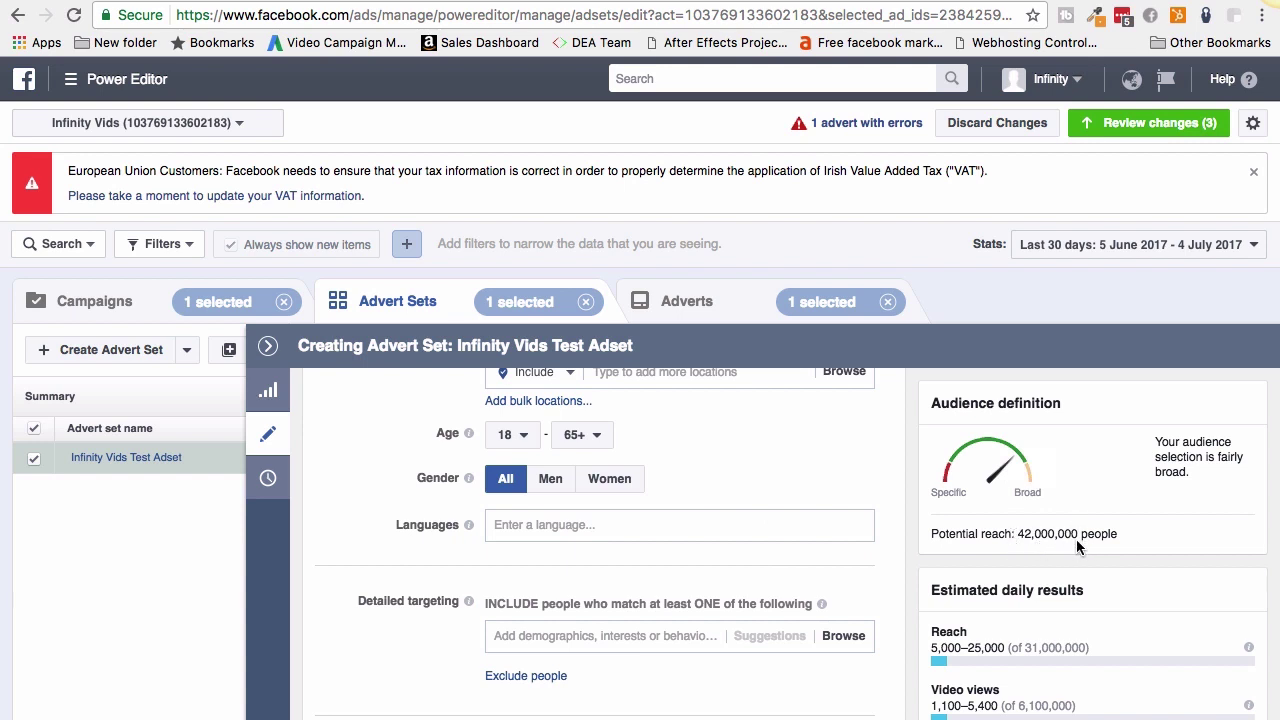
left_click(553, 484)
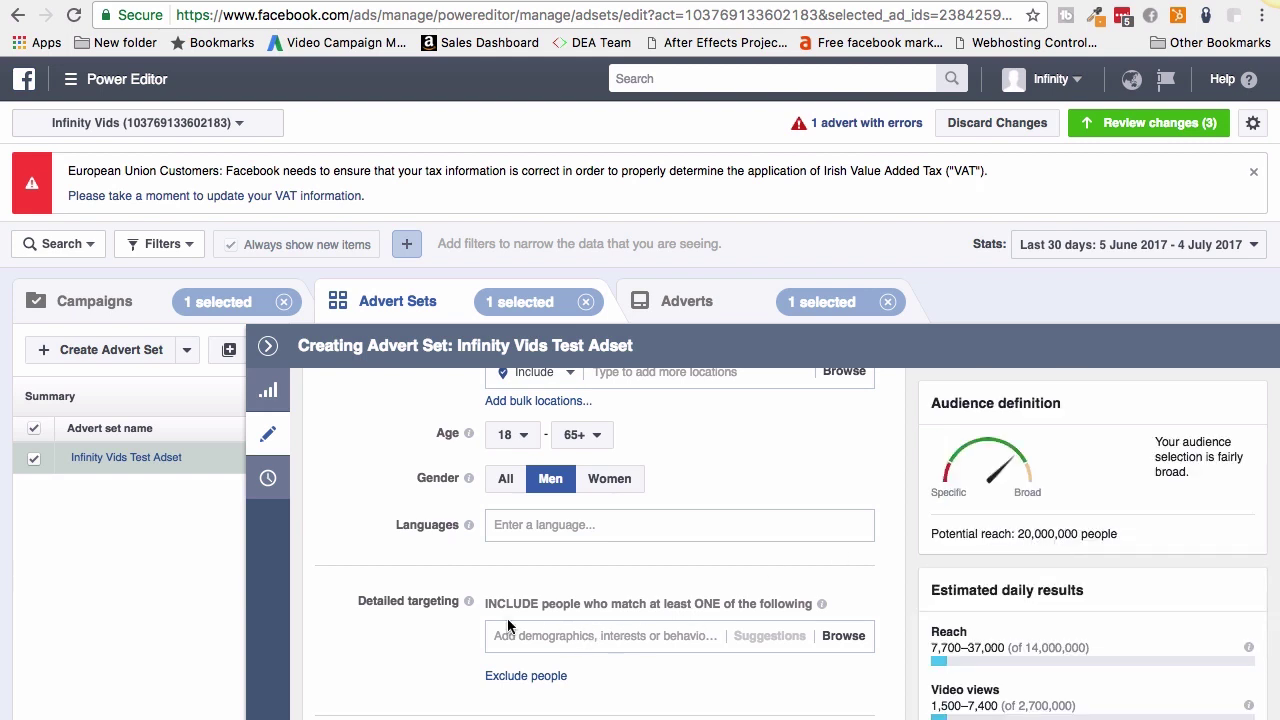
- Search the detailed targeting for "gary vayner" and include the interest Gary Vaynerchuk
scroll(636, 626, "down", 2)
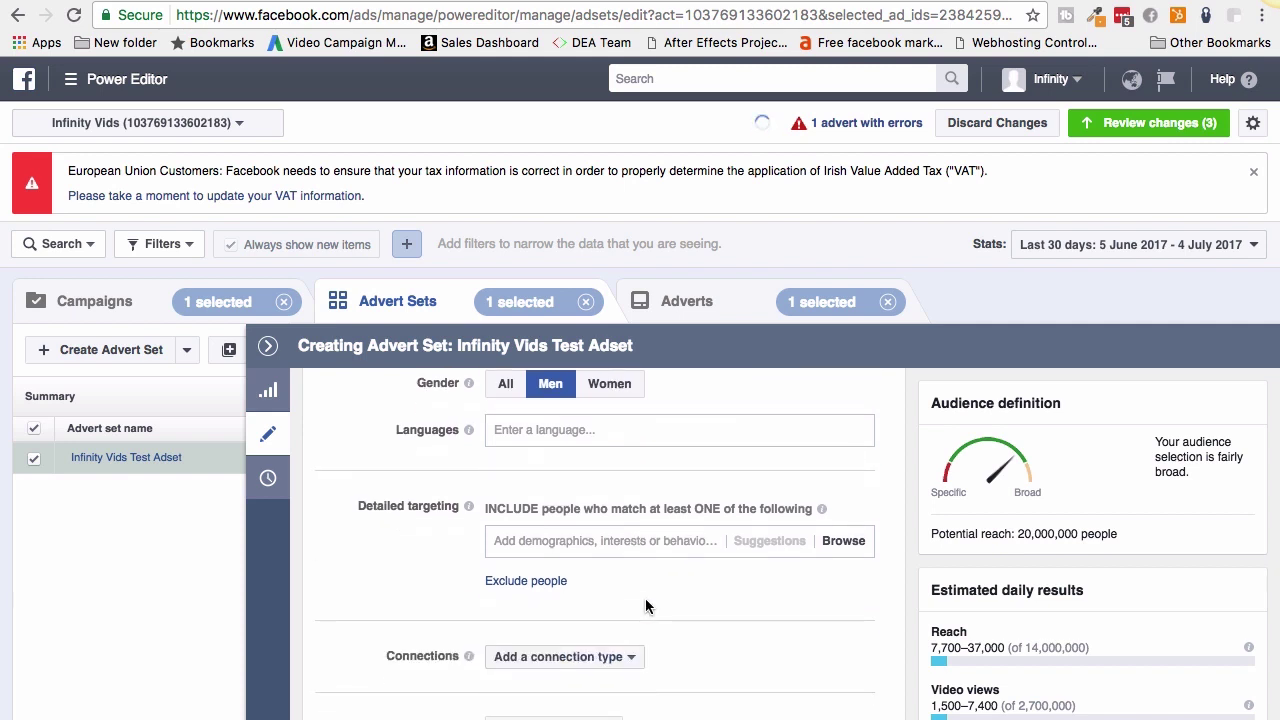
left_click(560, 539)
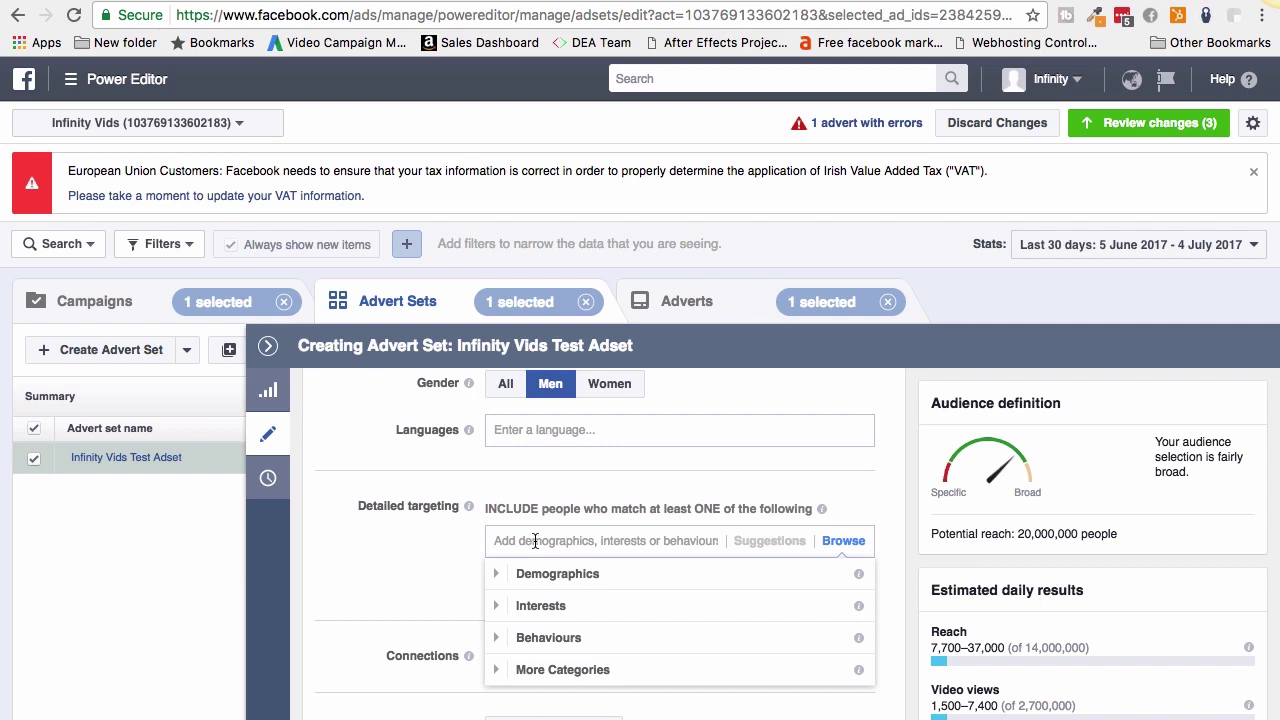
type("gary ")
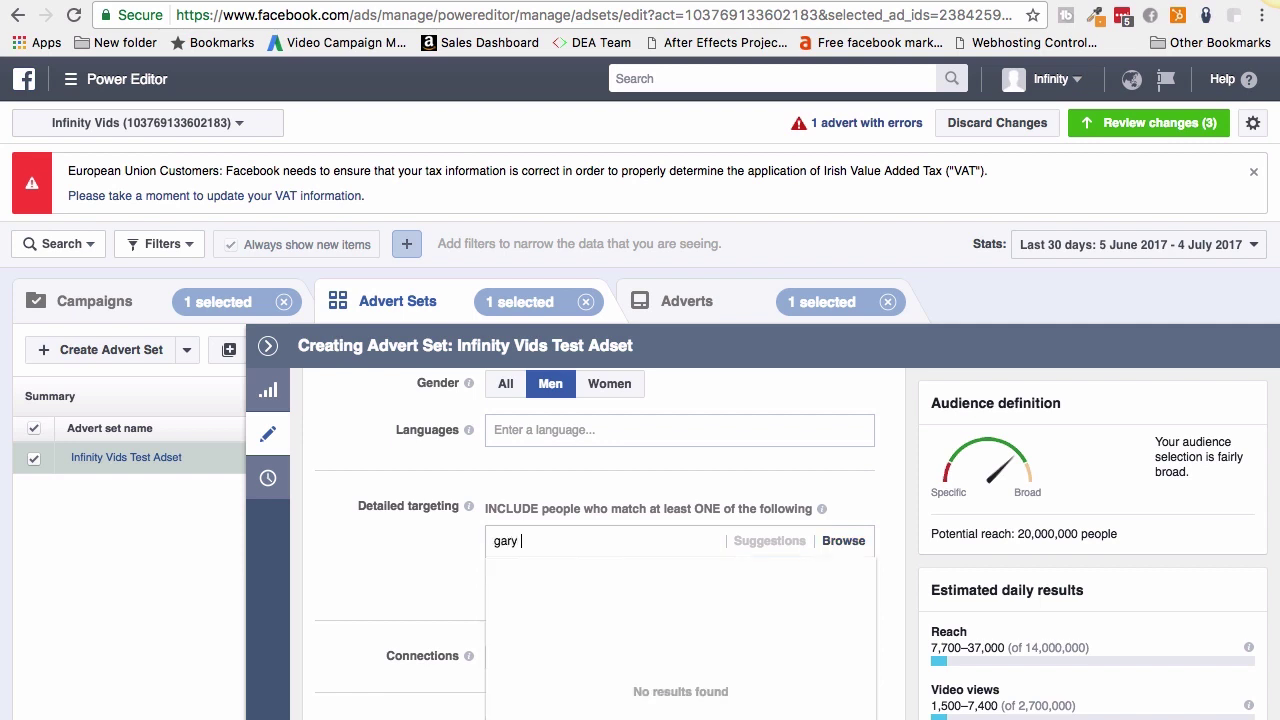
type("vayner")
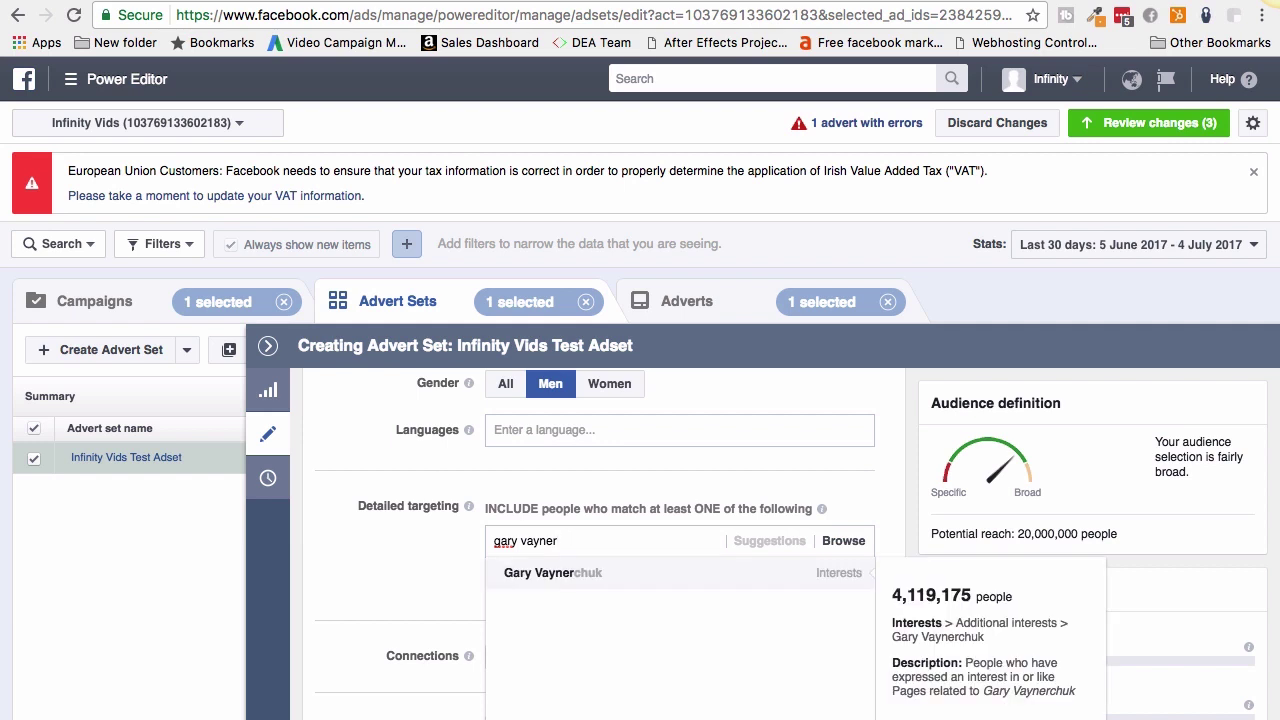
left_click(574, 582)
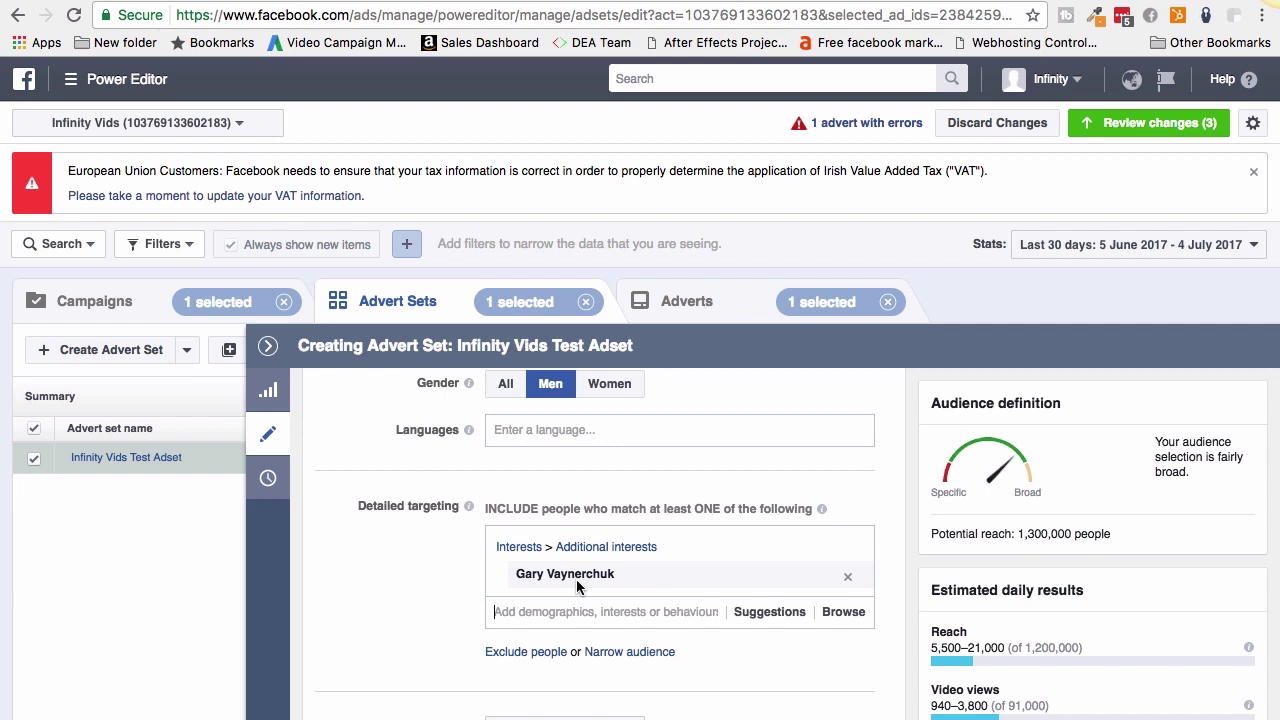
scroll(576, 586, "down", 2)
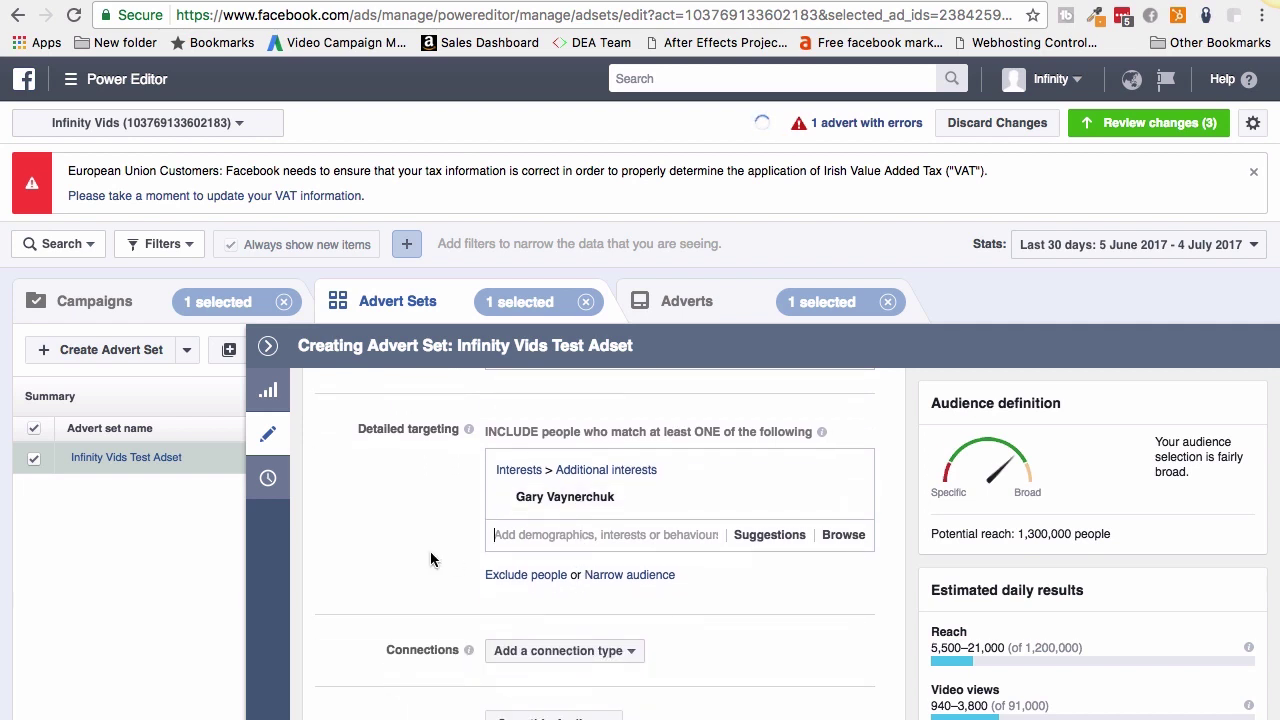
scroll(431, 559, "down", 1)
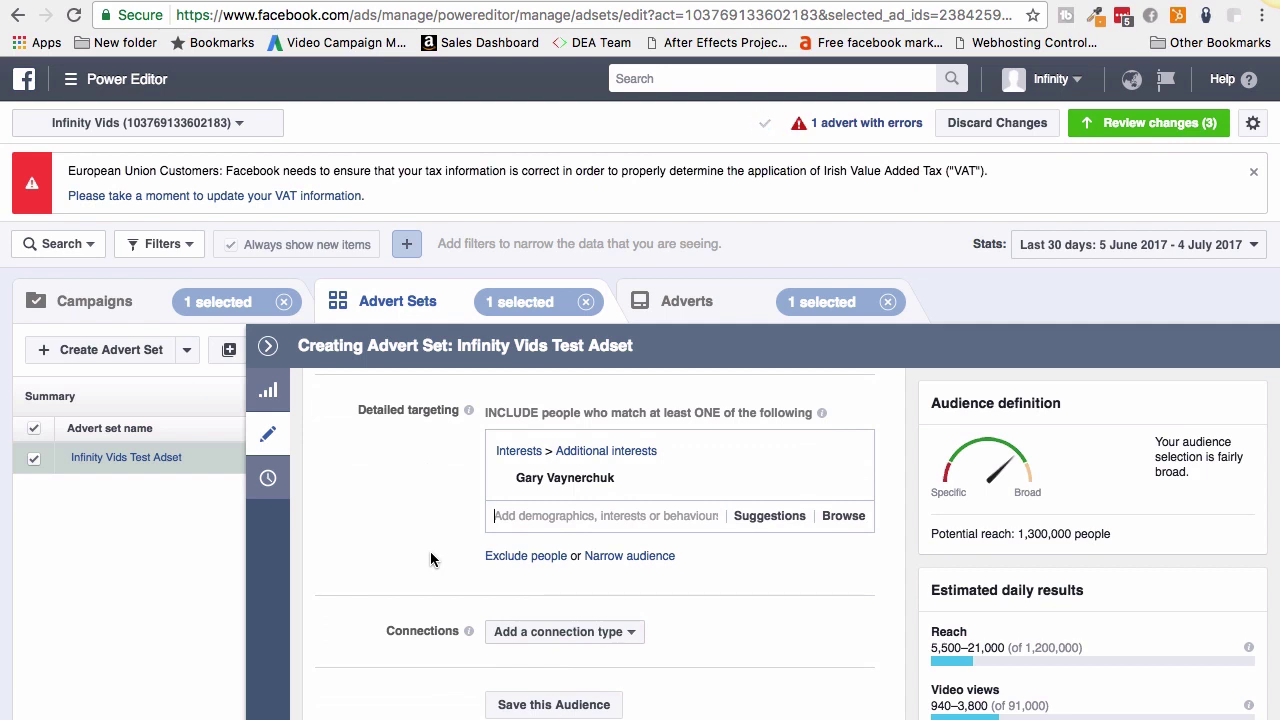
scroll(431, 553, "down", 2)
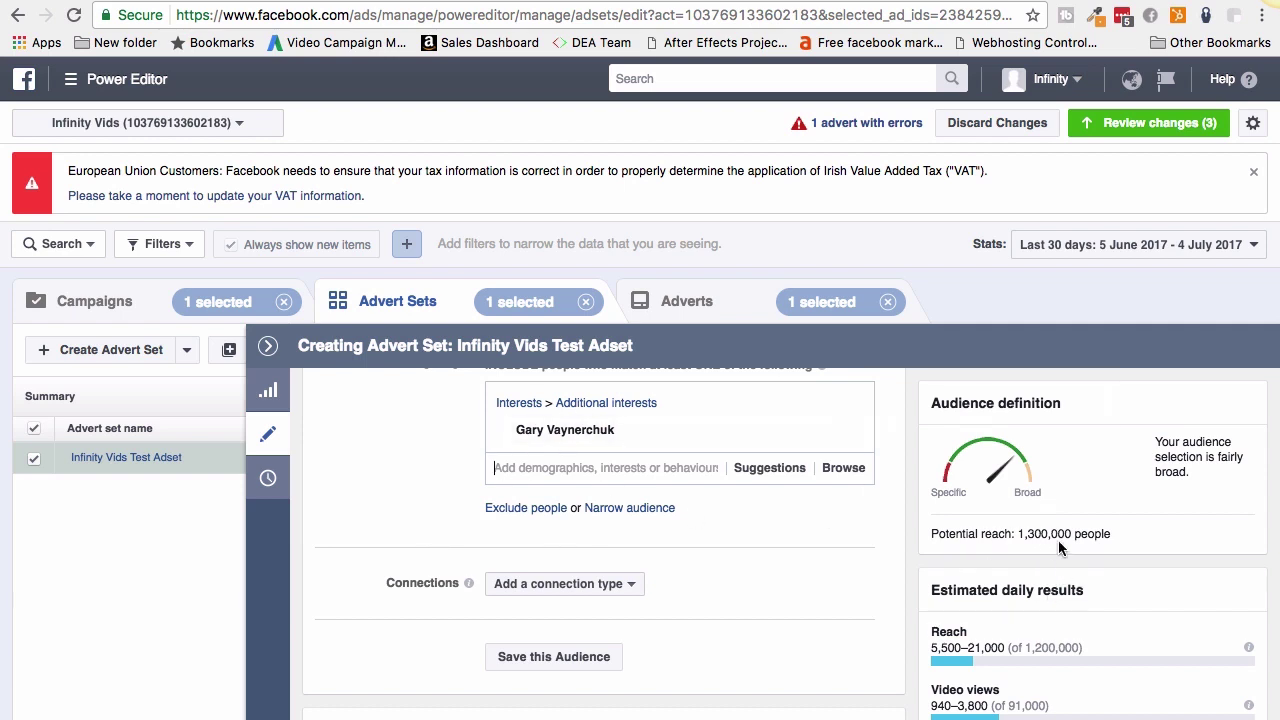
scroll(780, 648, "down", 2)
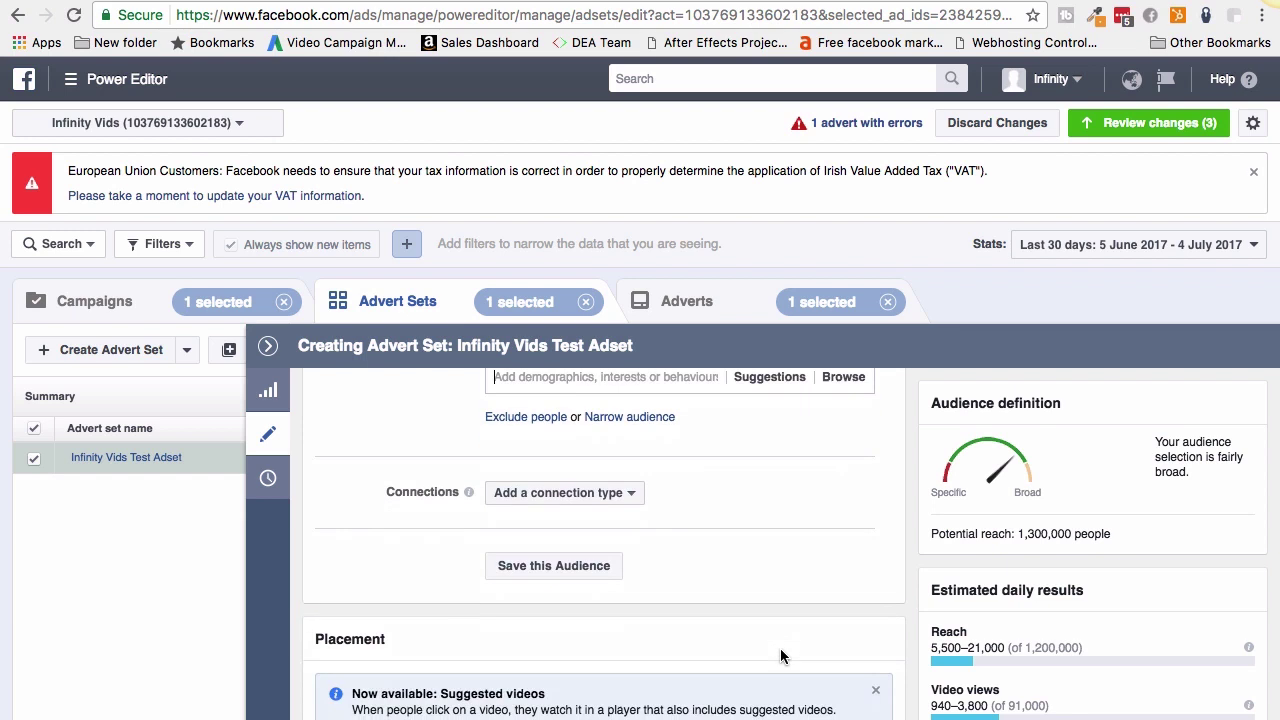
left_click(621, 496)
scroll(703, 493, "up", 1)
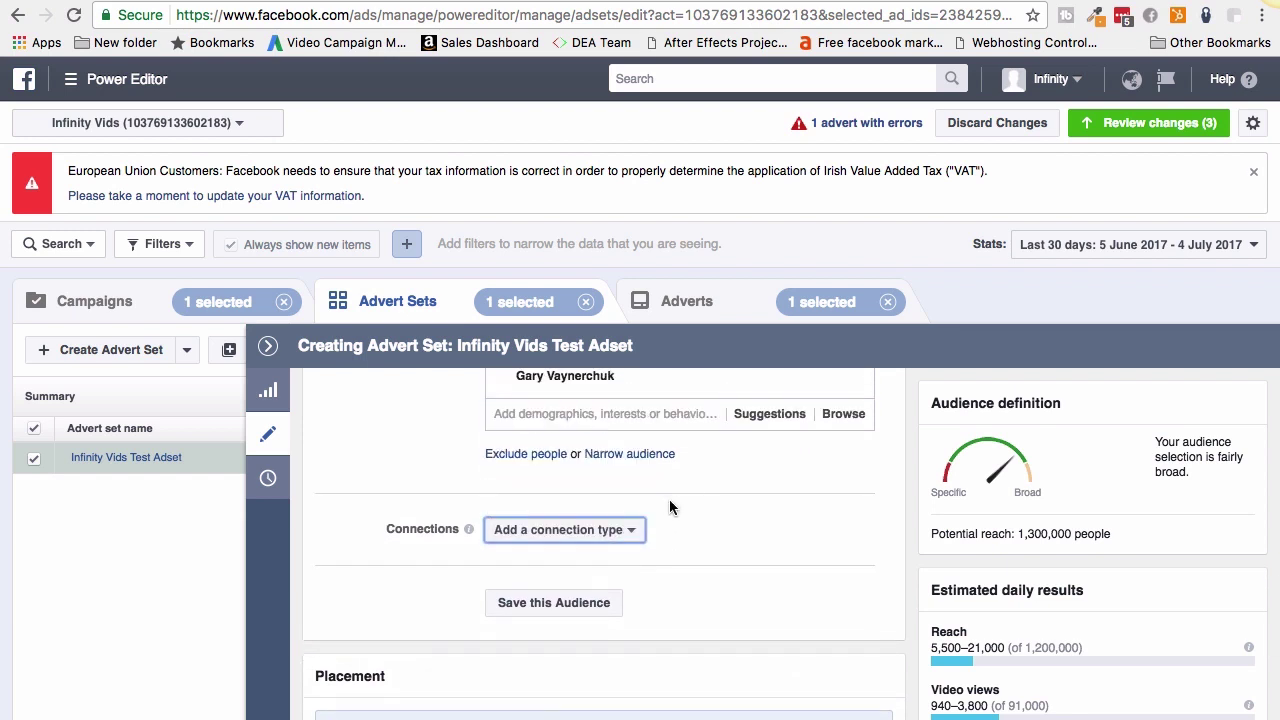
- Switch the advert set from automatic to edited placements and limit the device types to Desktop only
scroll(670, 507, "down", 5)
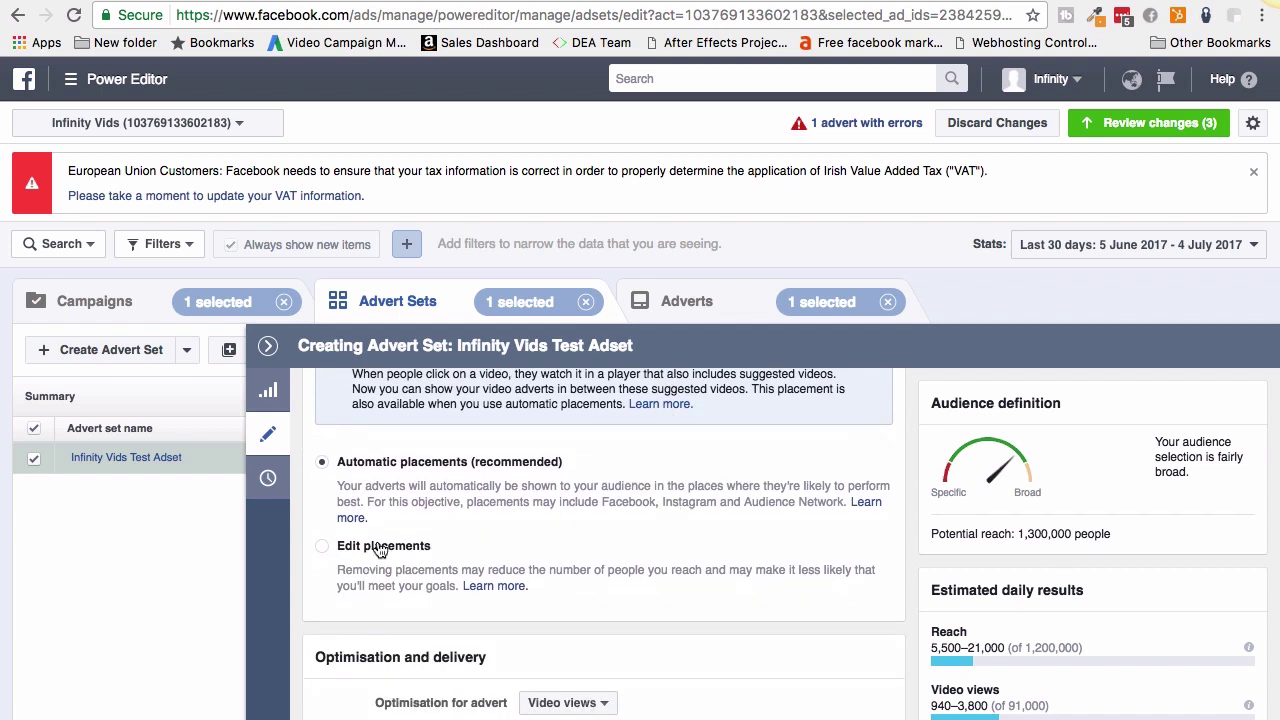
scroll(481, 551, "up", 1)
scroll(488, 499, "up", 1)
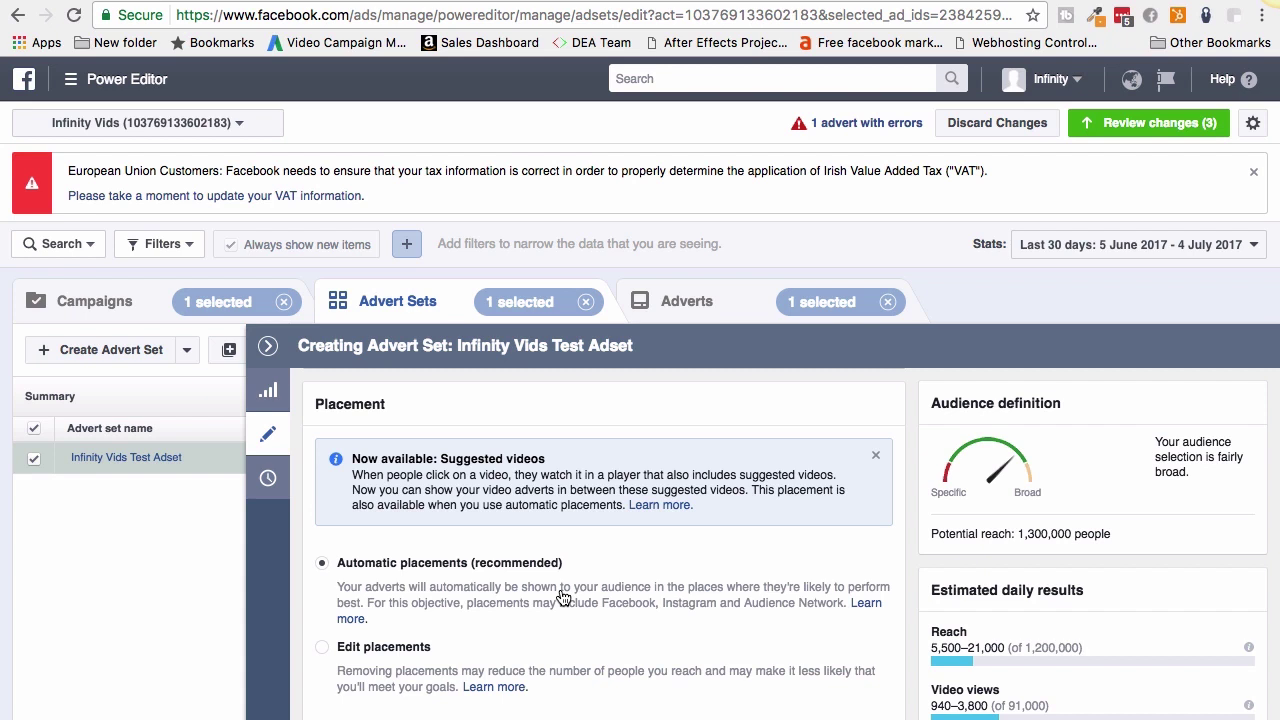
scroll(562, 597, "down", 2)
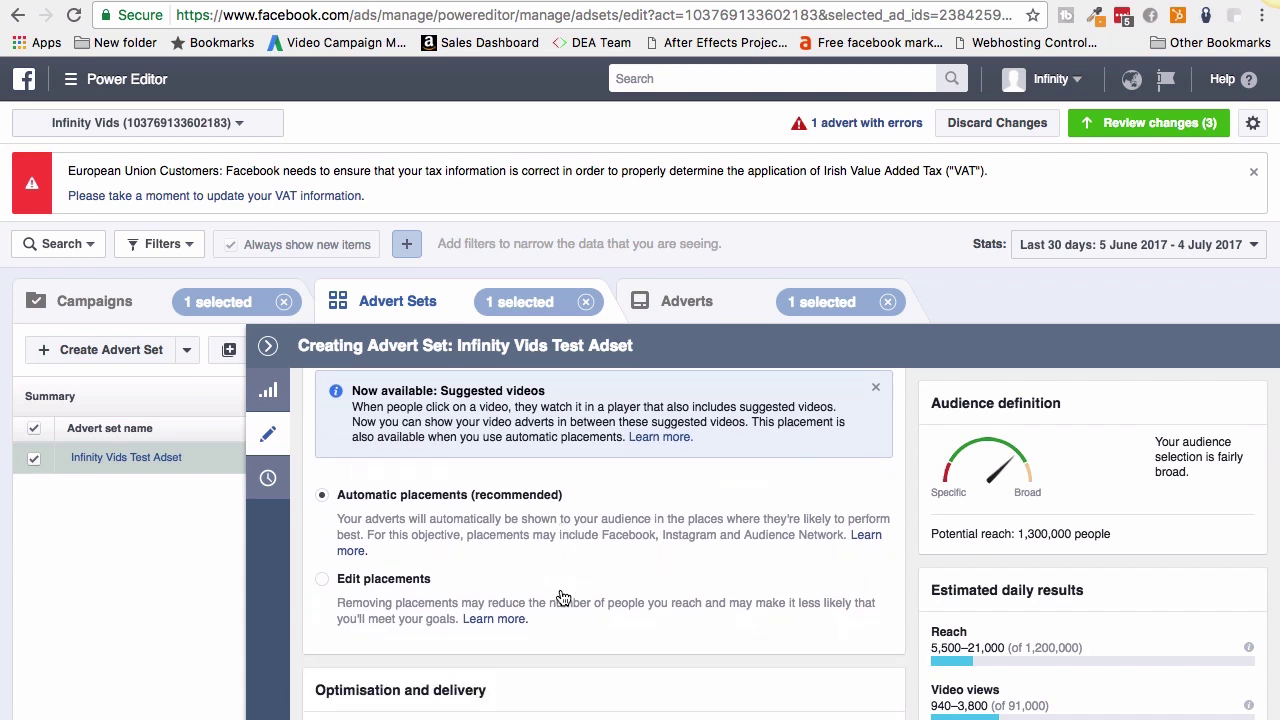
left_click(322, 580)
scroll(692, 600, "down", 1)
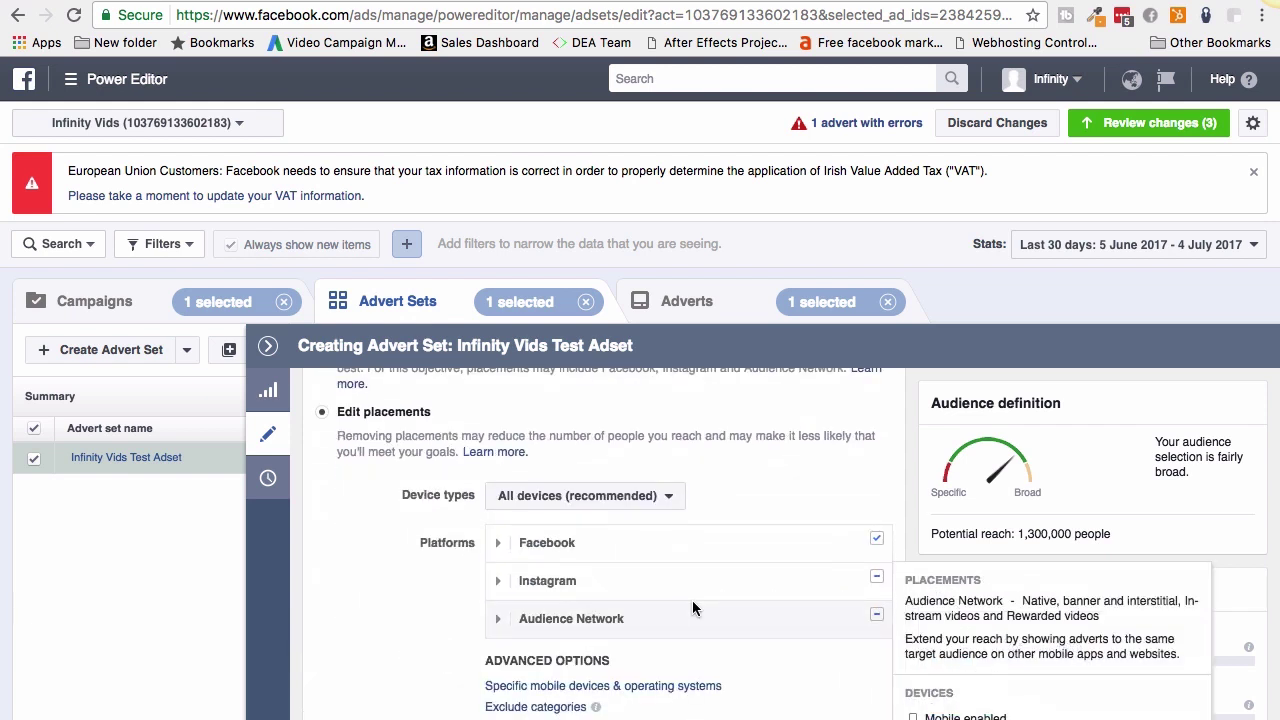
left_click(580, 496)
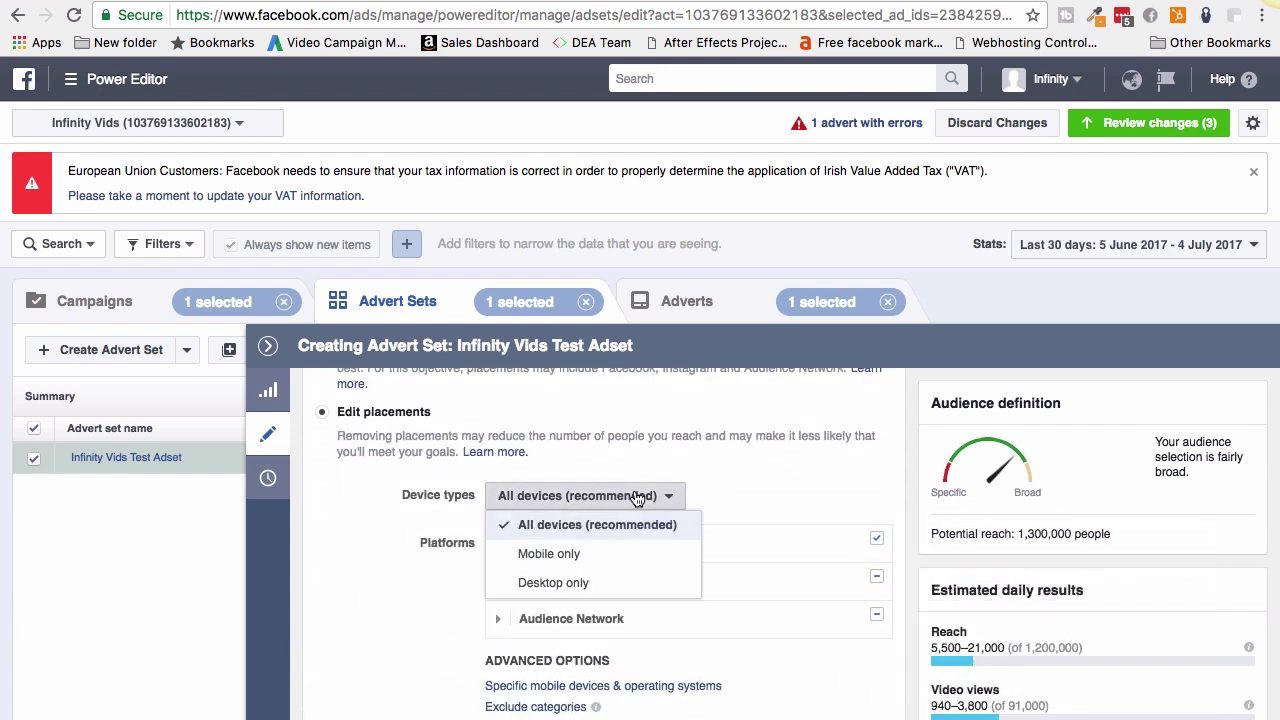
left_click(561, 583)
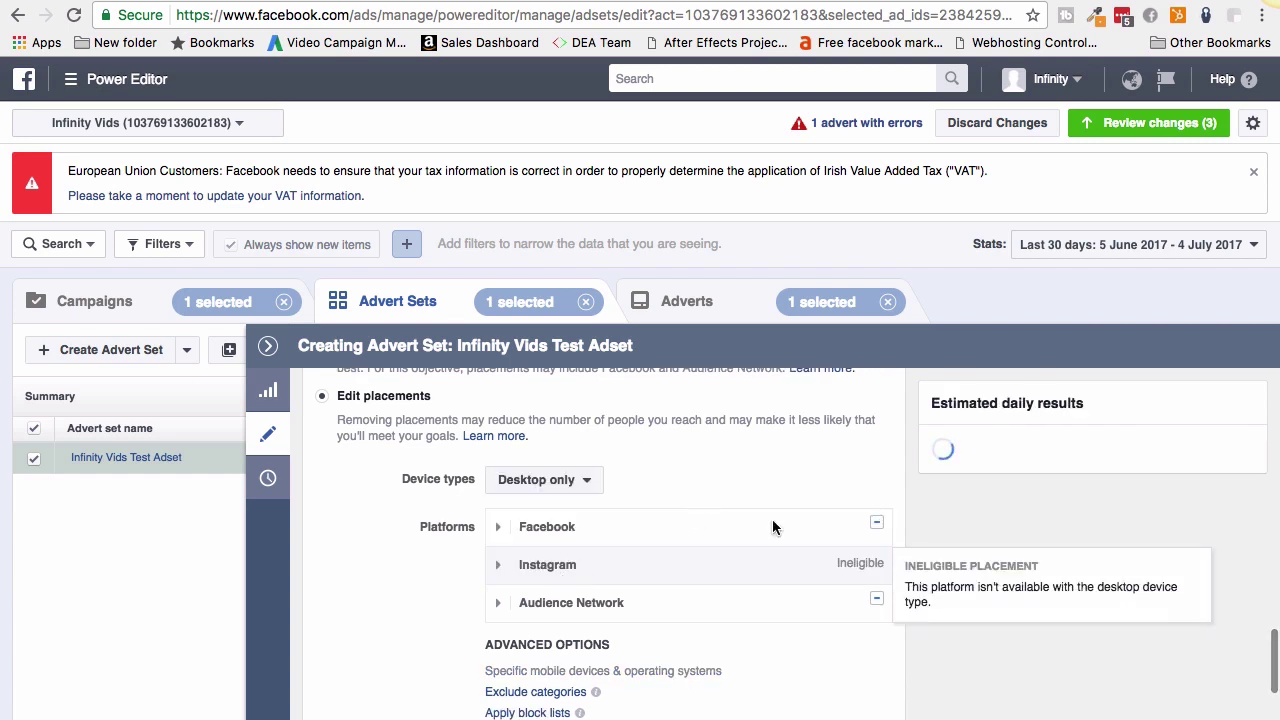
- Exclude Suggested videos, Right column and In-stream videos from the Facebook placements, keeping only Feeds
left_click(497, 527)
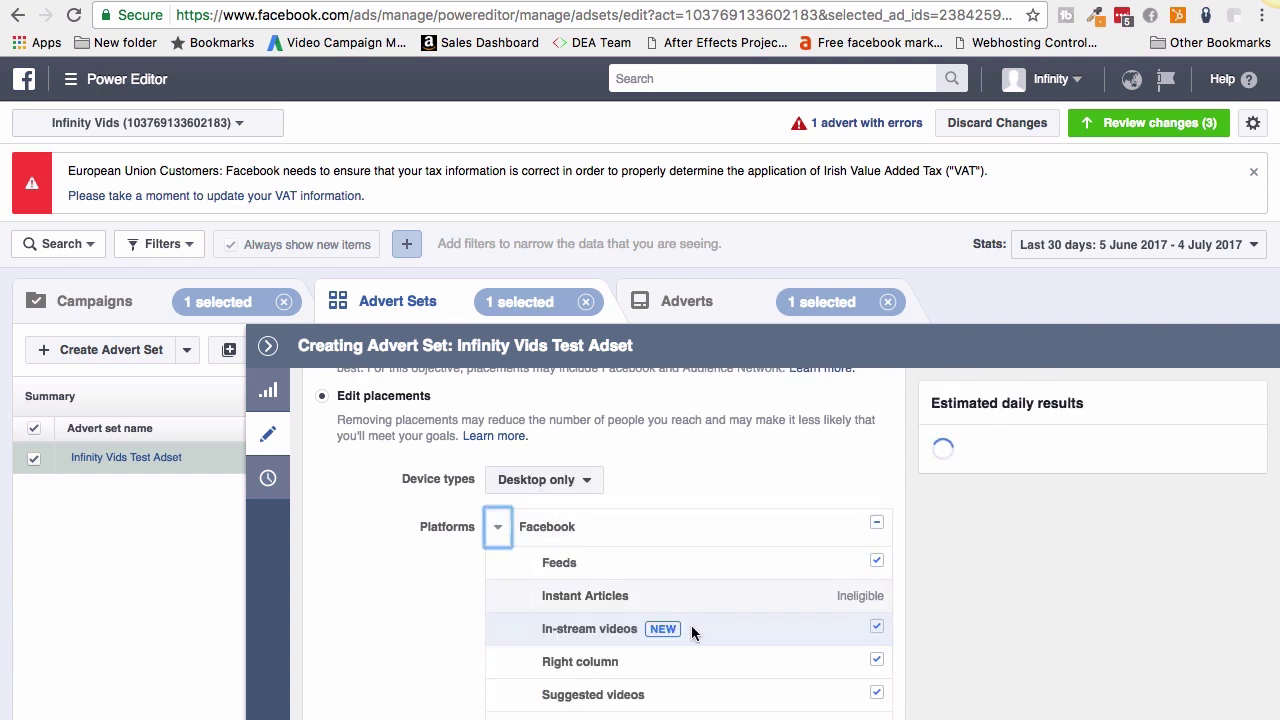
scroll(699, 654, "down", 2)
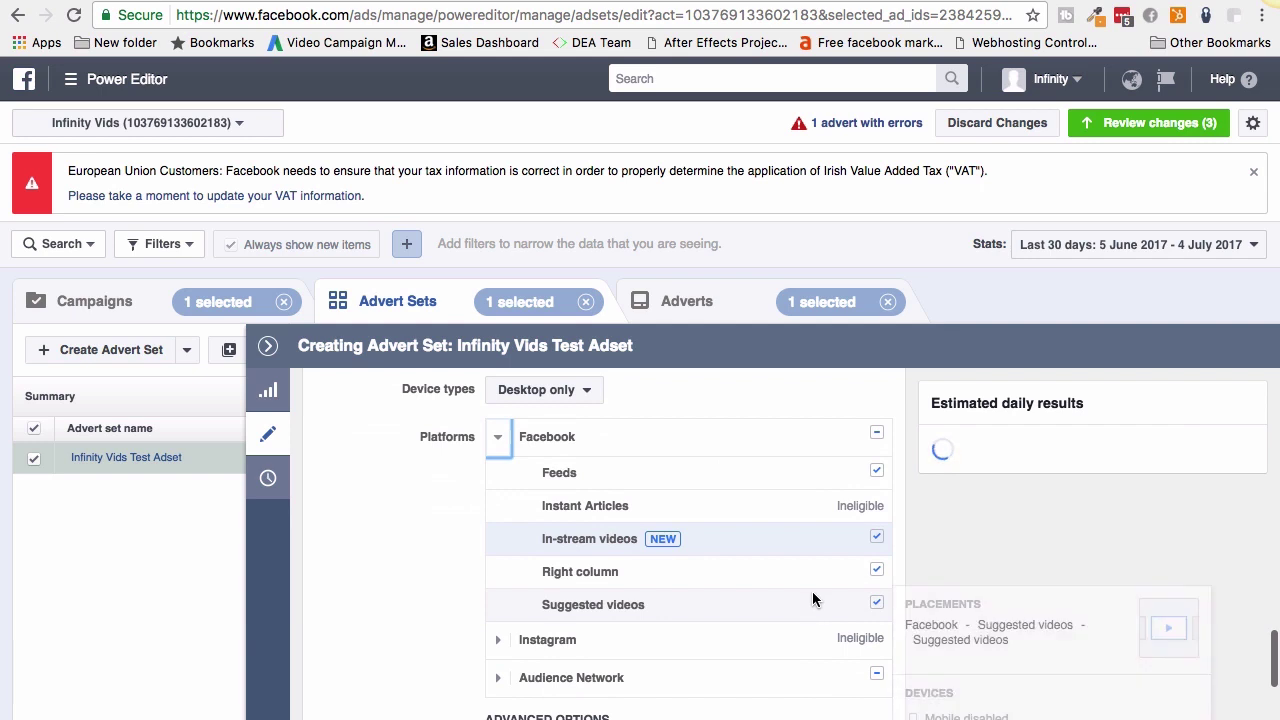
left_click(877, 607)
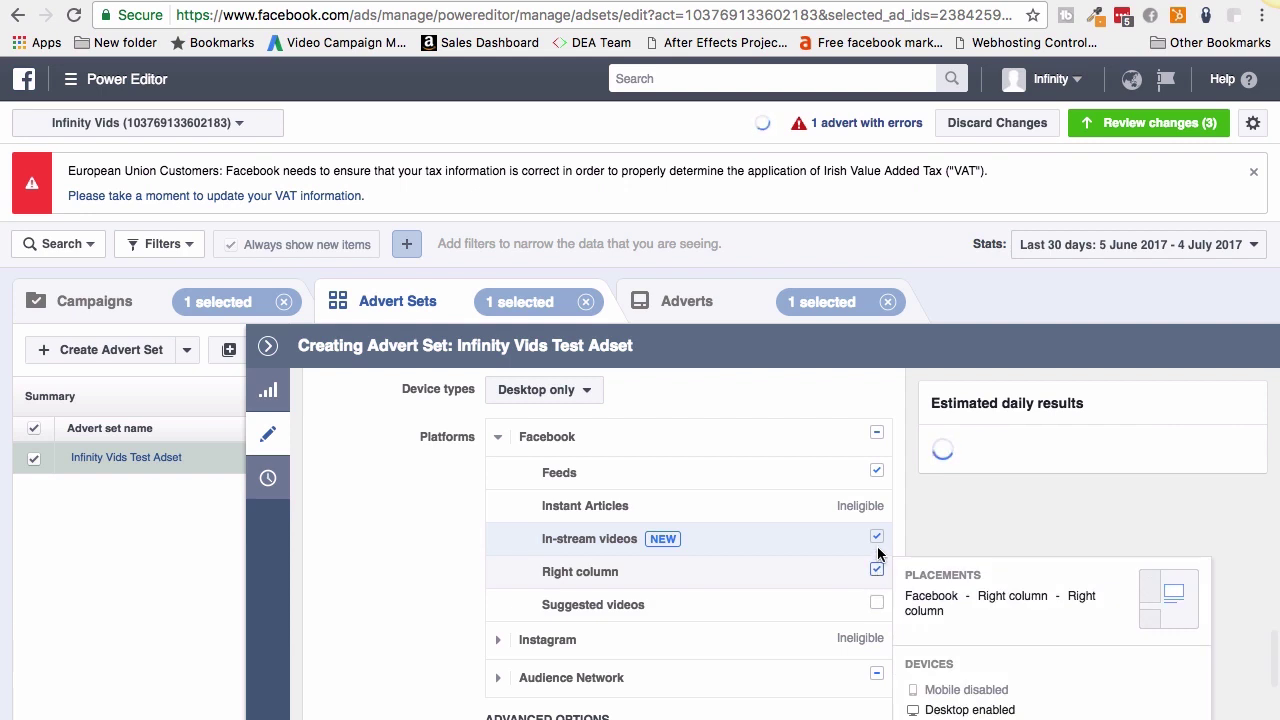
left_click(877, 569)
left_click(876, 537)
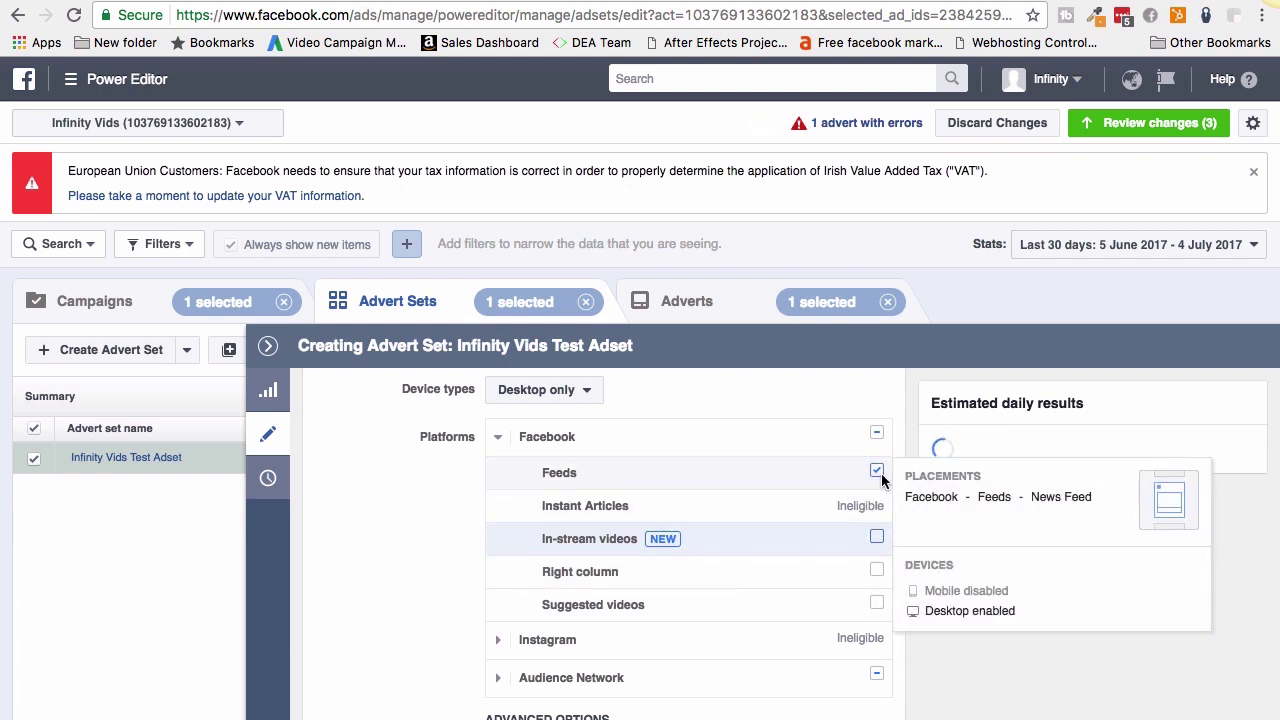
- Exclude In-stream videos from the Audience Network placements
scroll(757, 552, "down", 2)
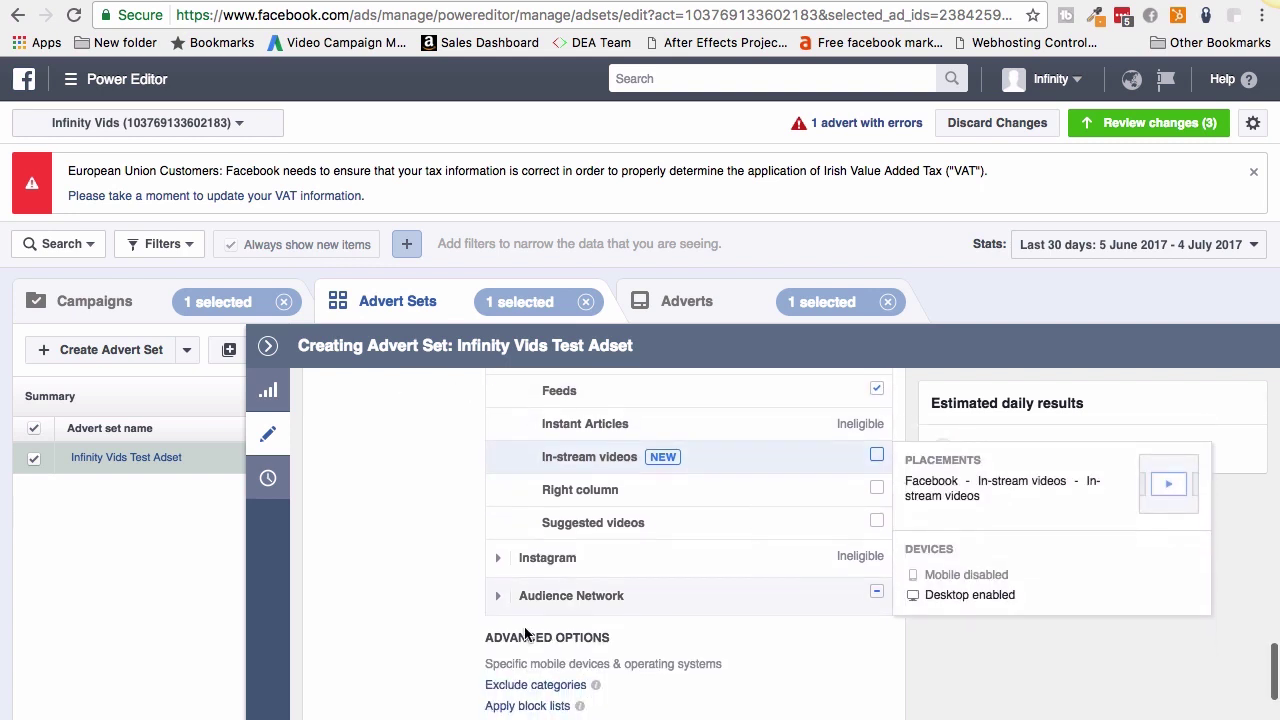
left_click(497, 595)
scroll(497, 560, "down", 2)
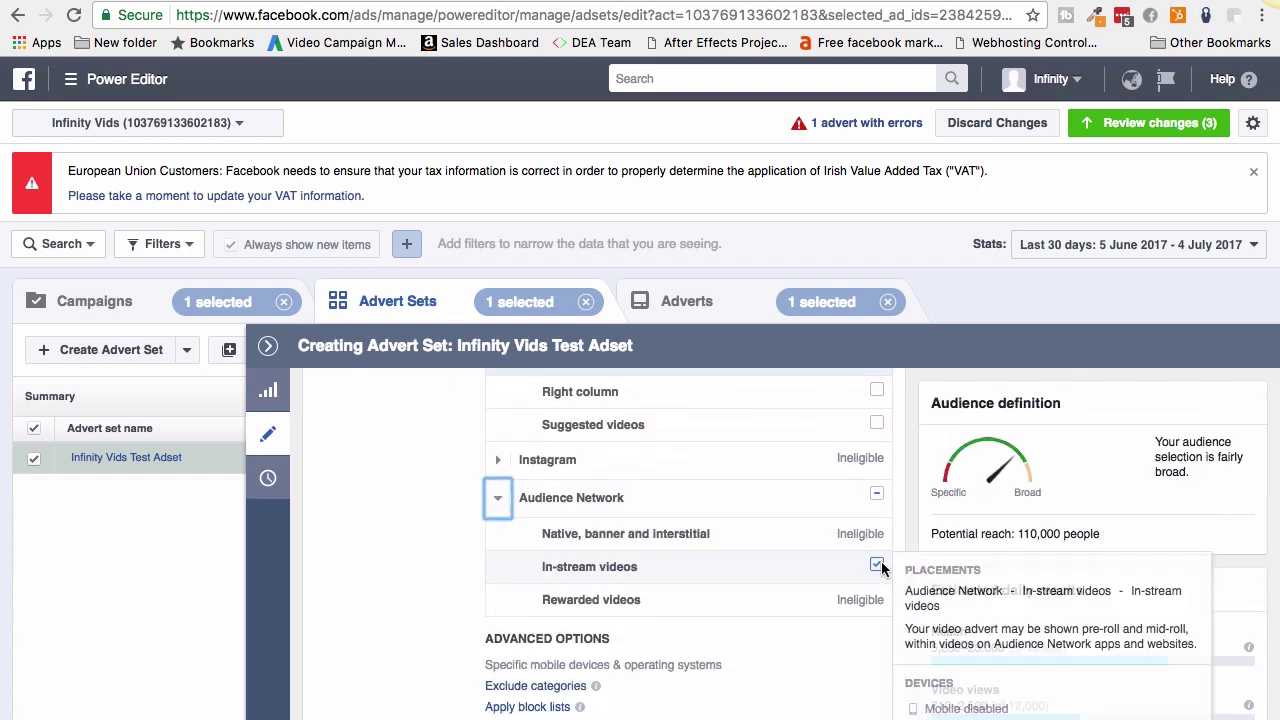
left_click(877, 566)
scroll(778, 552, "up", 2)
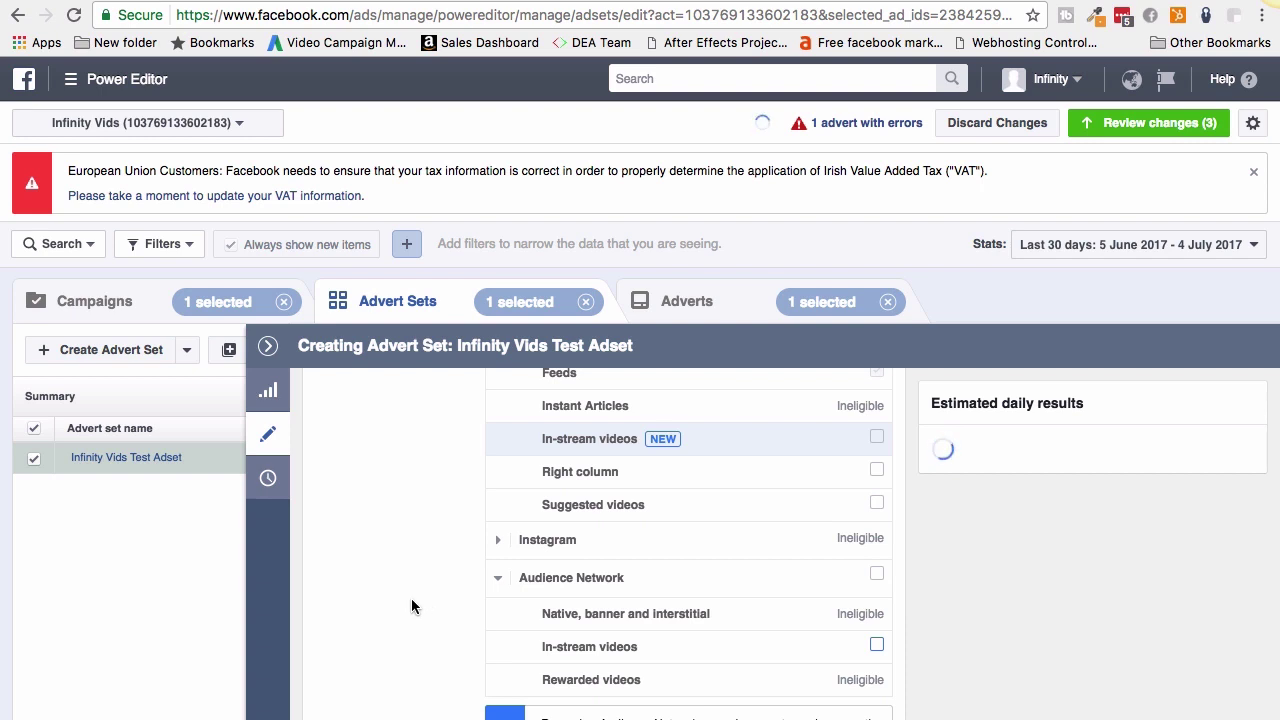
- Examine the choices for optimising advert delivery without changing the Video views setting
scroll(411, 598, "down", 10)
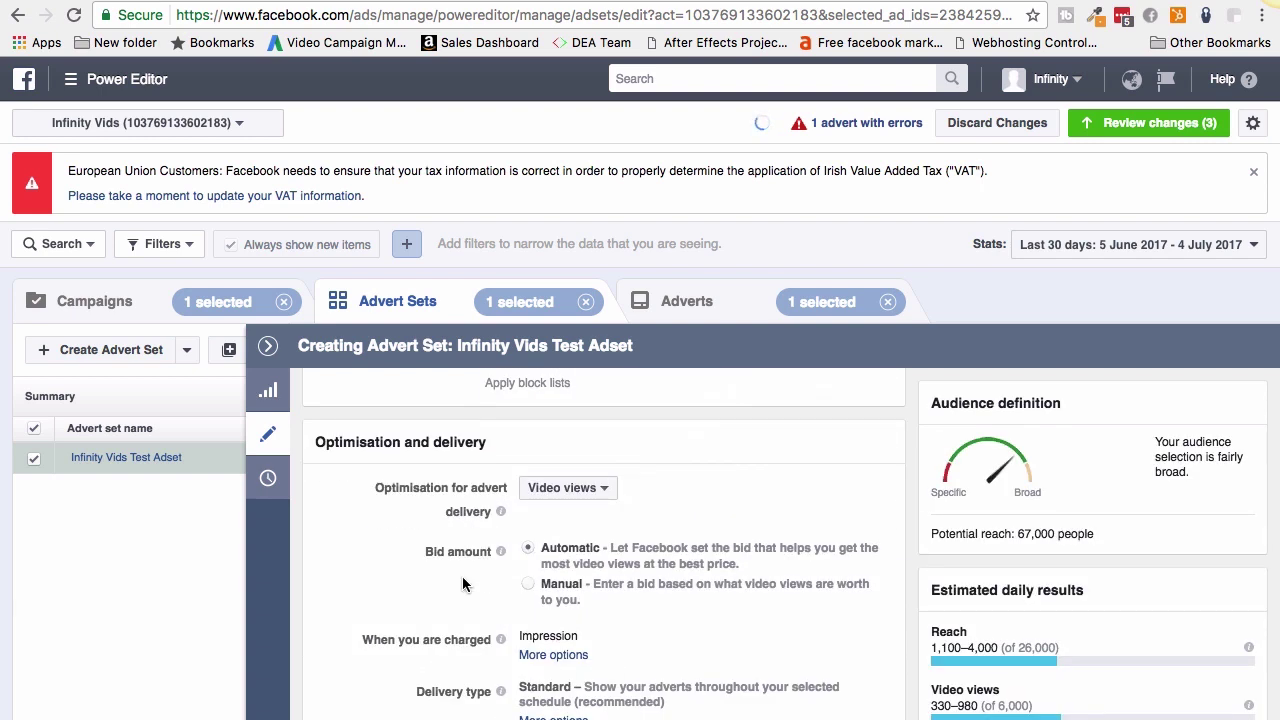
left_click(605, 490)
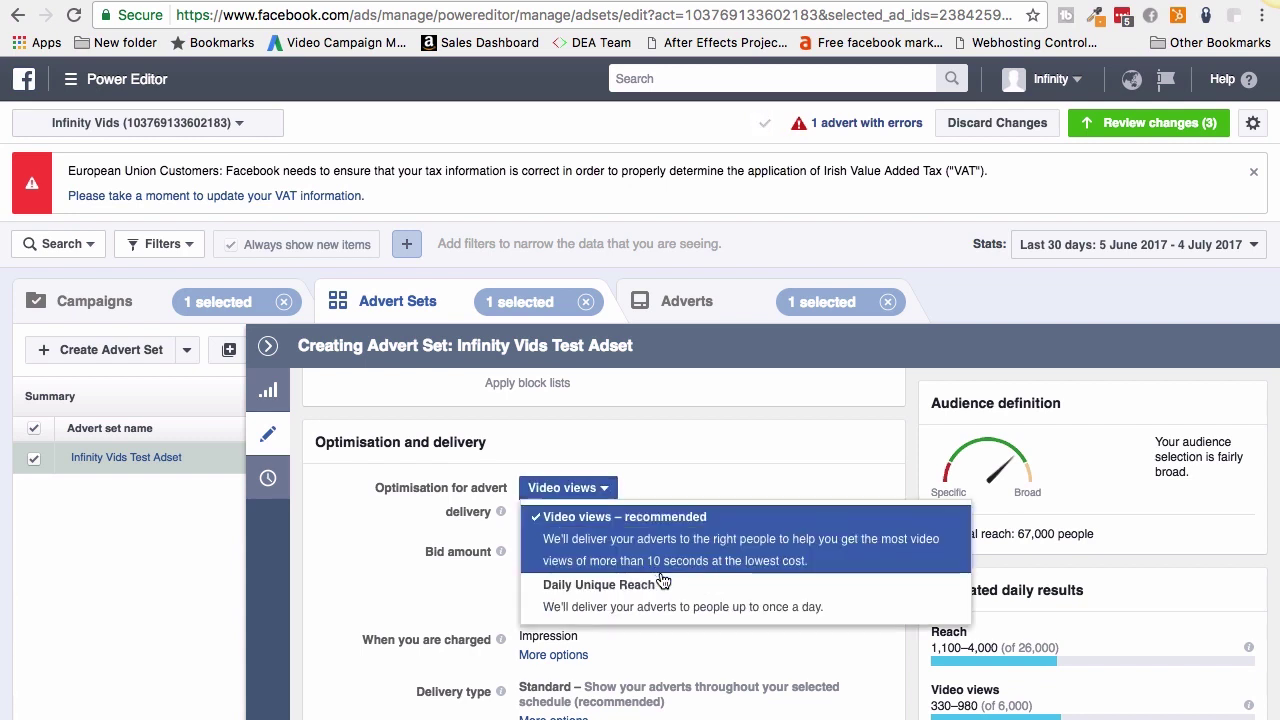
left_click(675, 485)
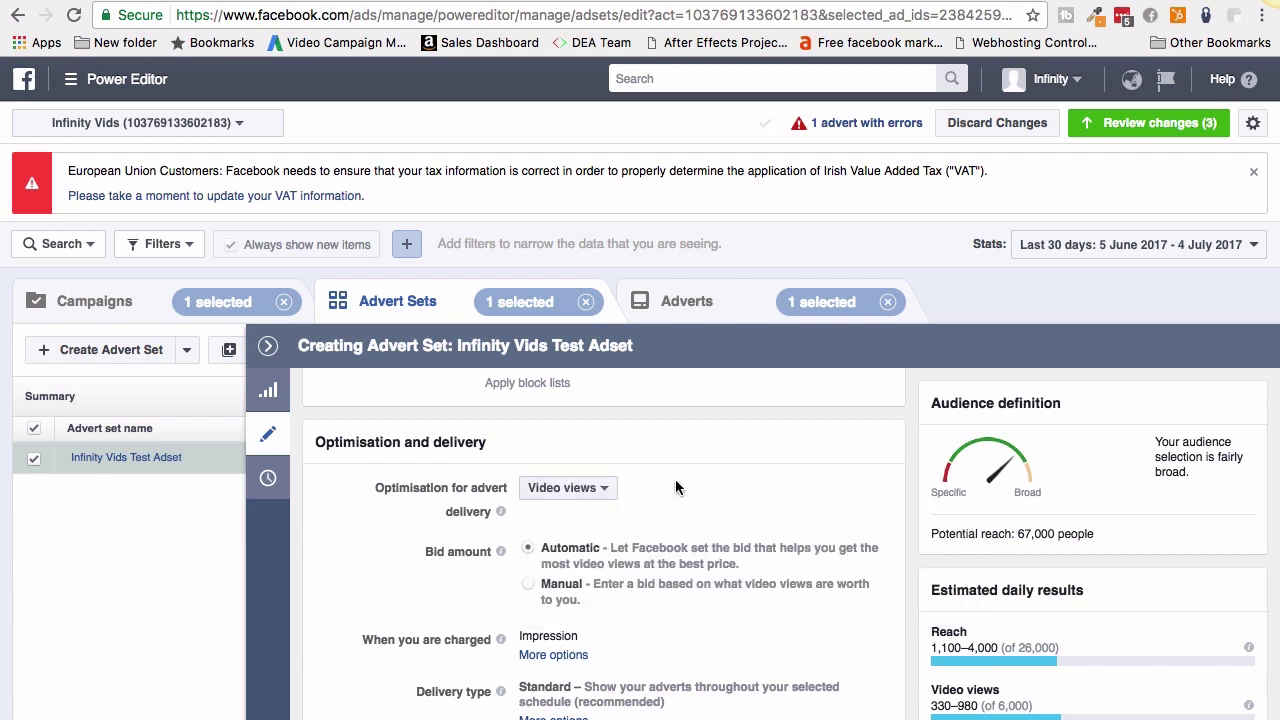
- Try a manual bid amount per video view and return the bid to Automatic
left_click(528, 587)
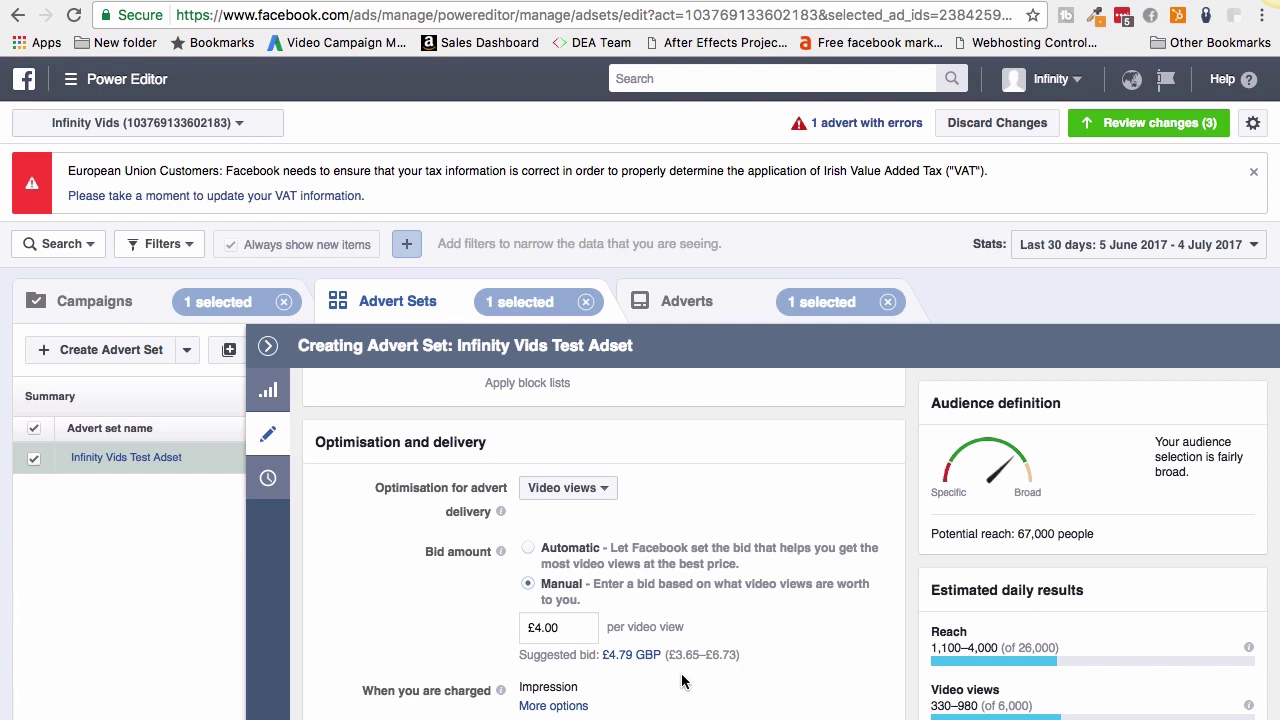
left_click(586, 630)
left_click(529, 549)
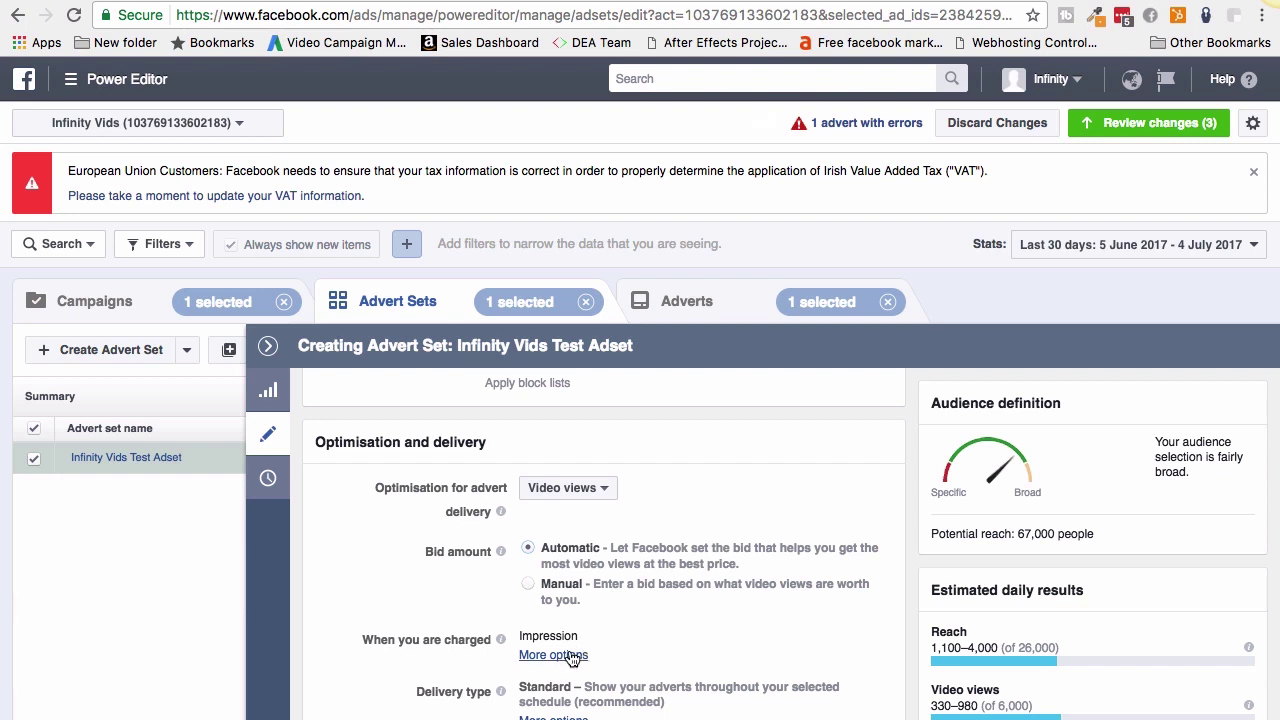
- Try charging by 10-second video view, return the charge to Impression, and show the charging options again
left_click(565, 655)
left_click(533, 660)
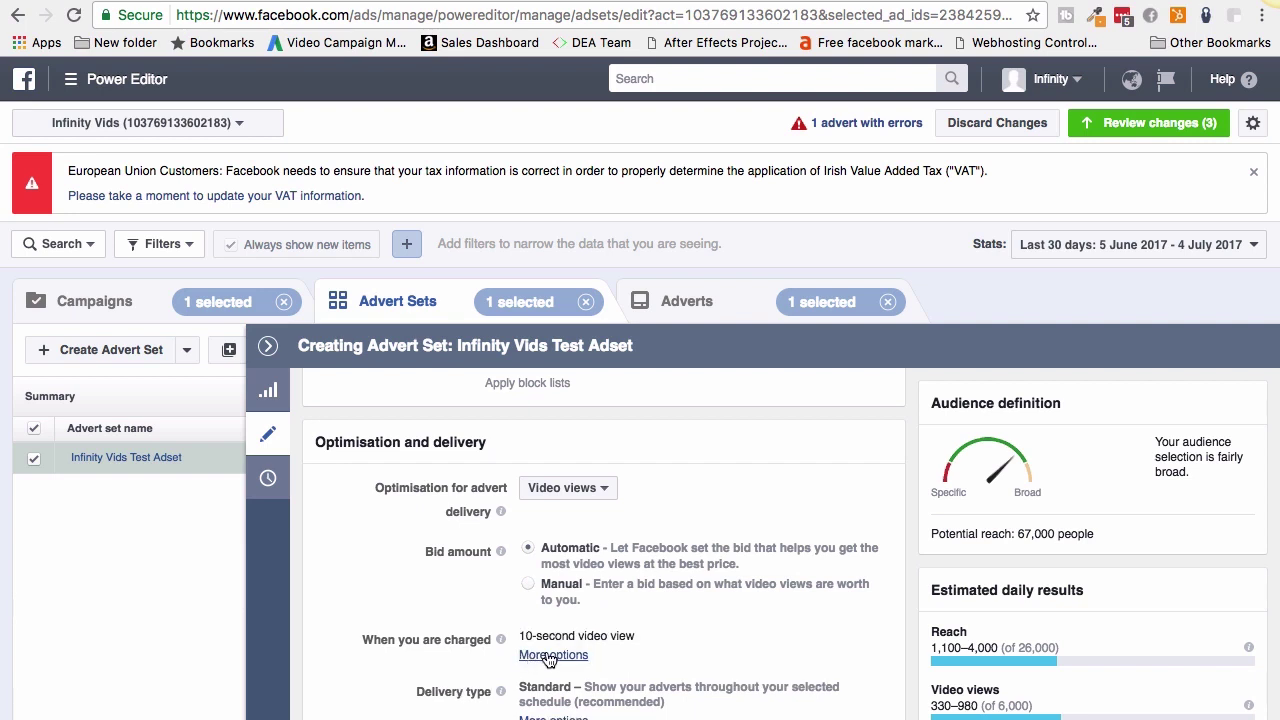
left_click(554, 663)
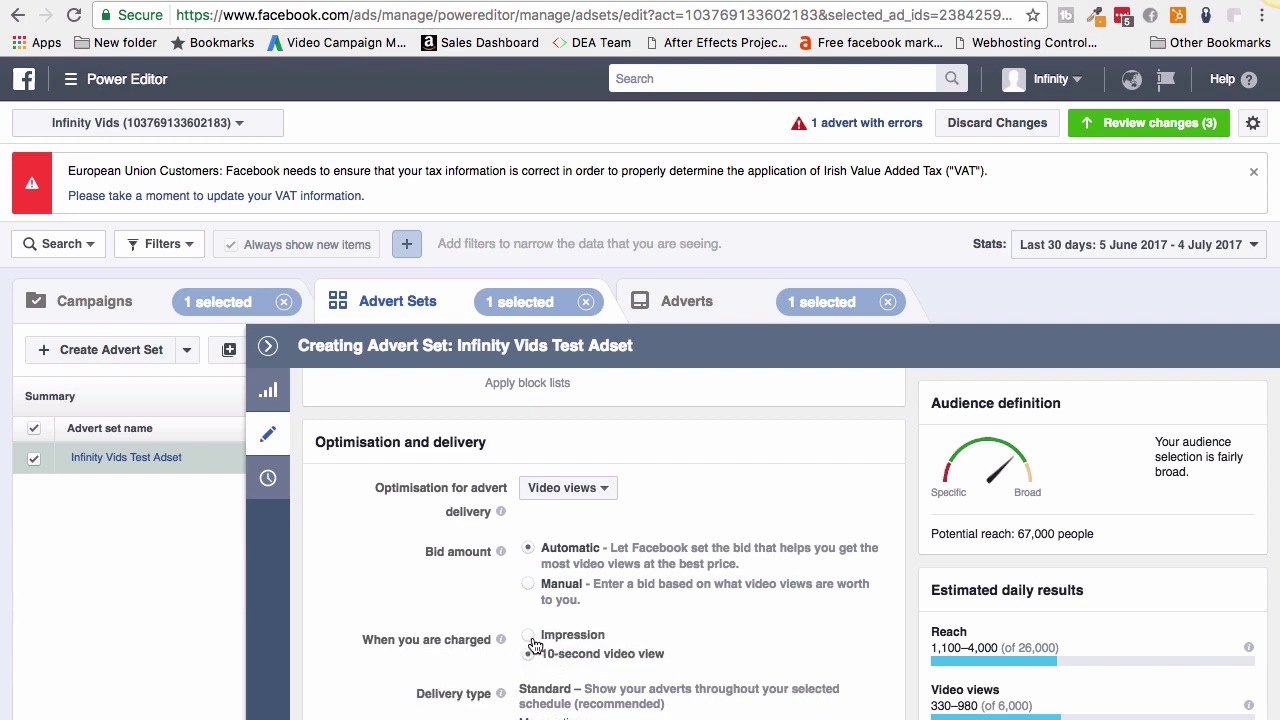
left_click(535, 636)
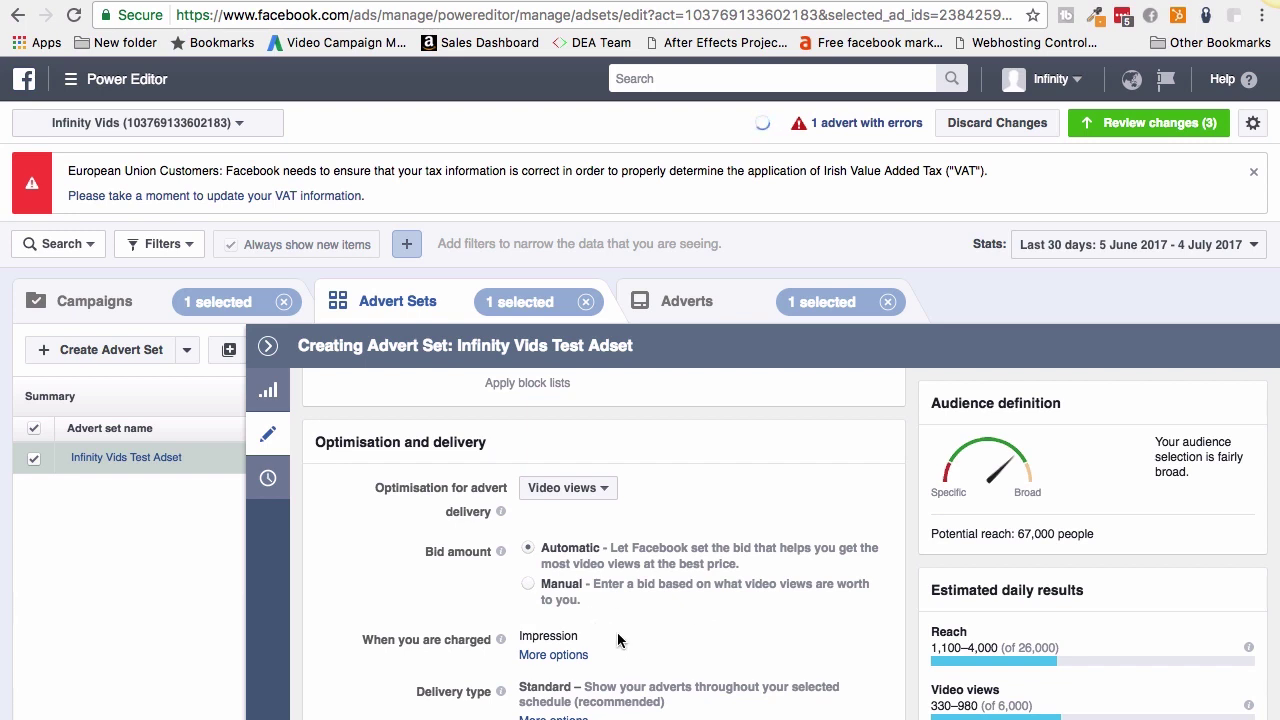
left_click(545, 655)
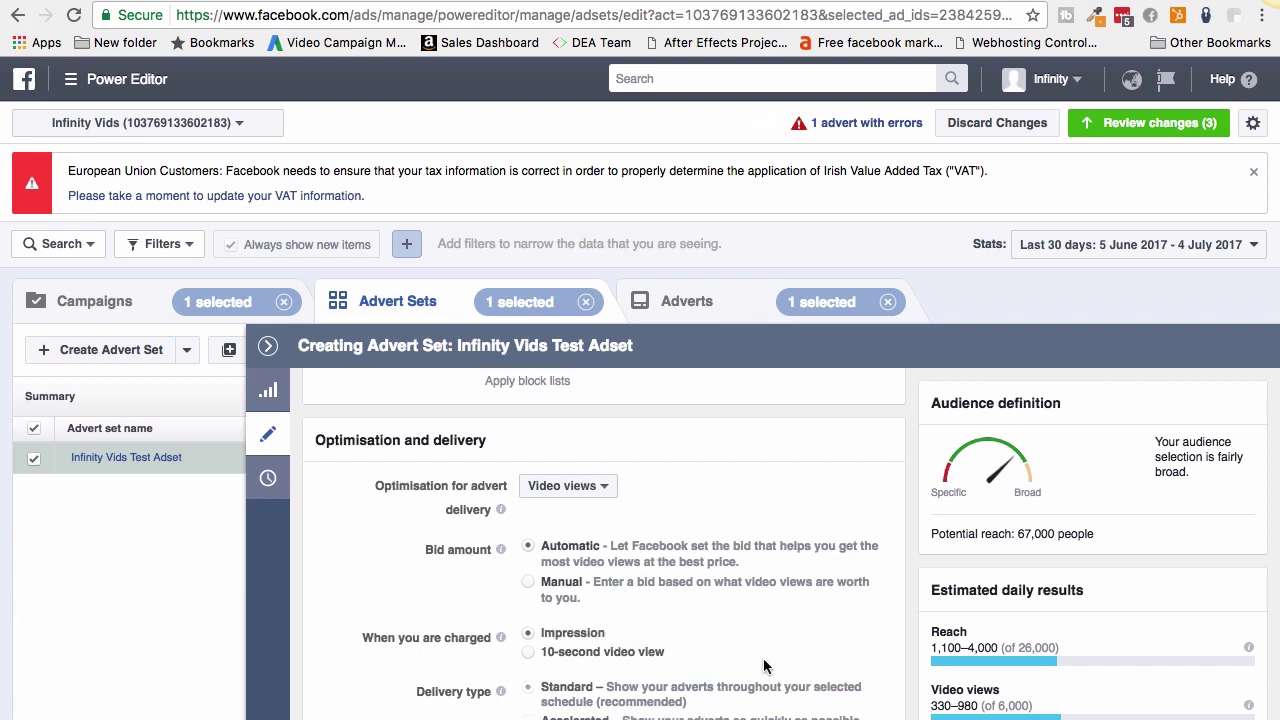
scroll(740, 668, "down", 1)
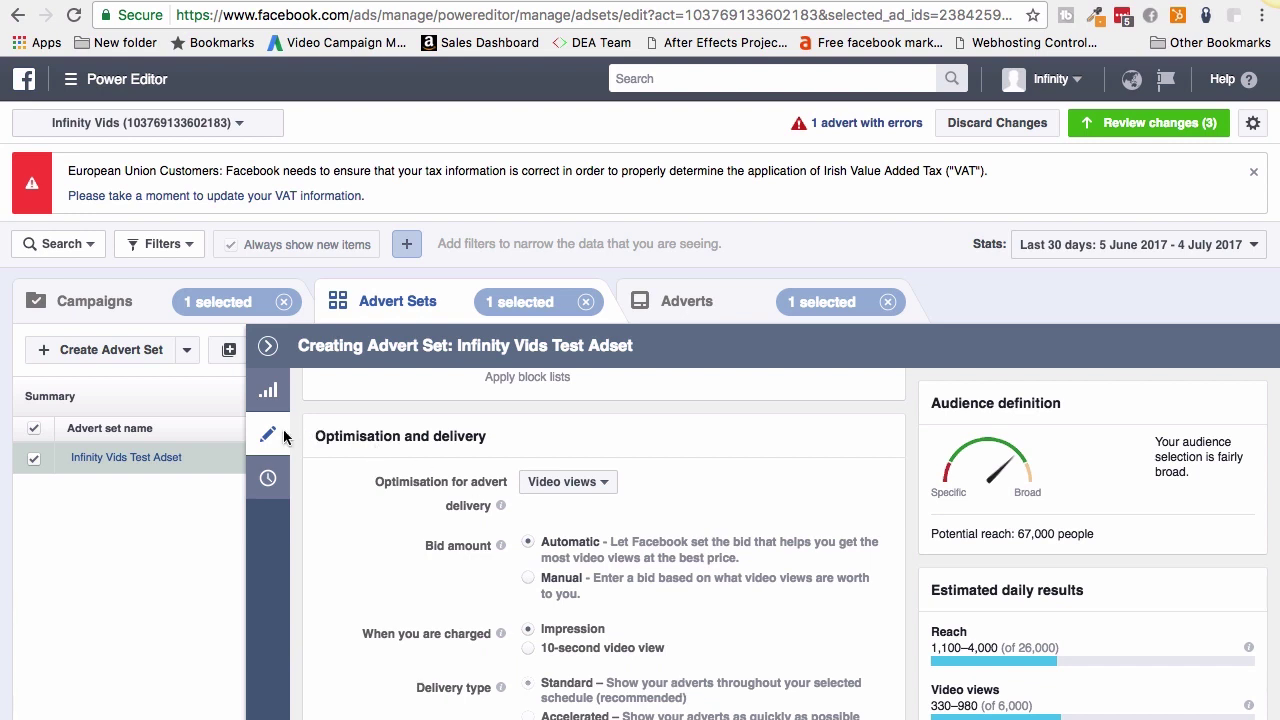
- Leave the advert set editor and open the advert Ads 1 of Infinity Vids Test Adset for editing
left_click(266, 347)
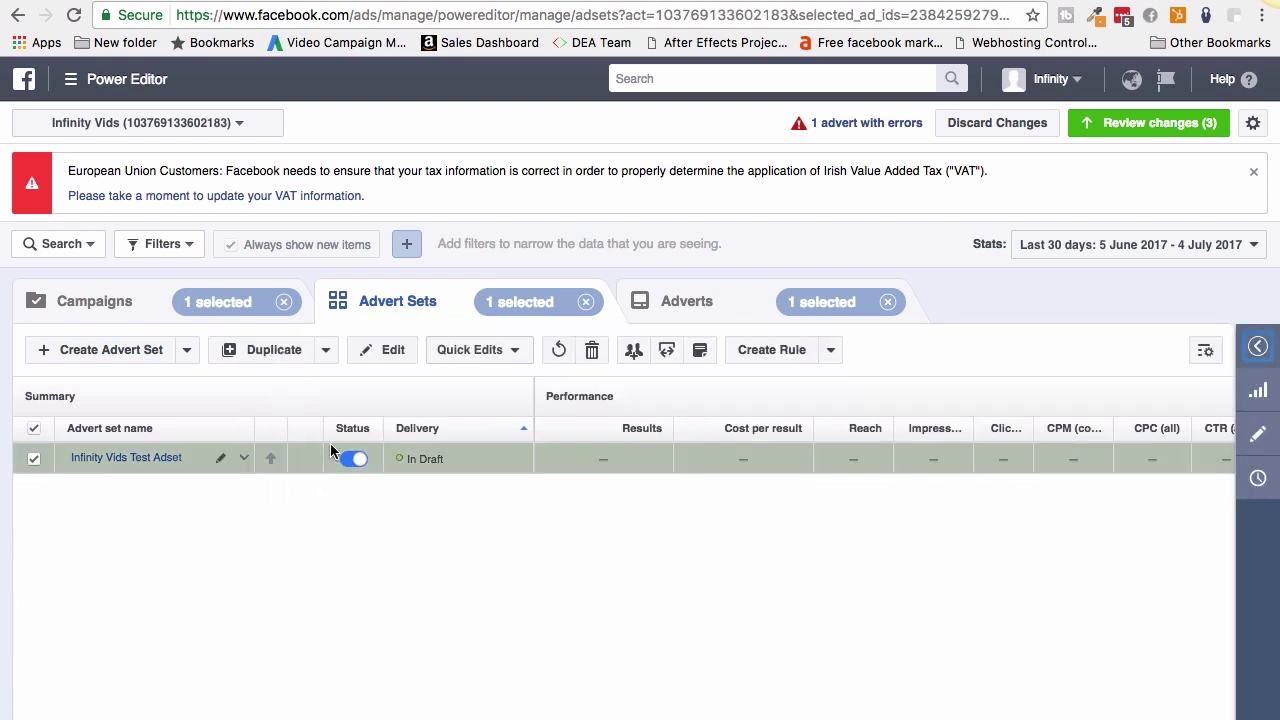
left_click(143, 460)
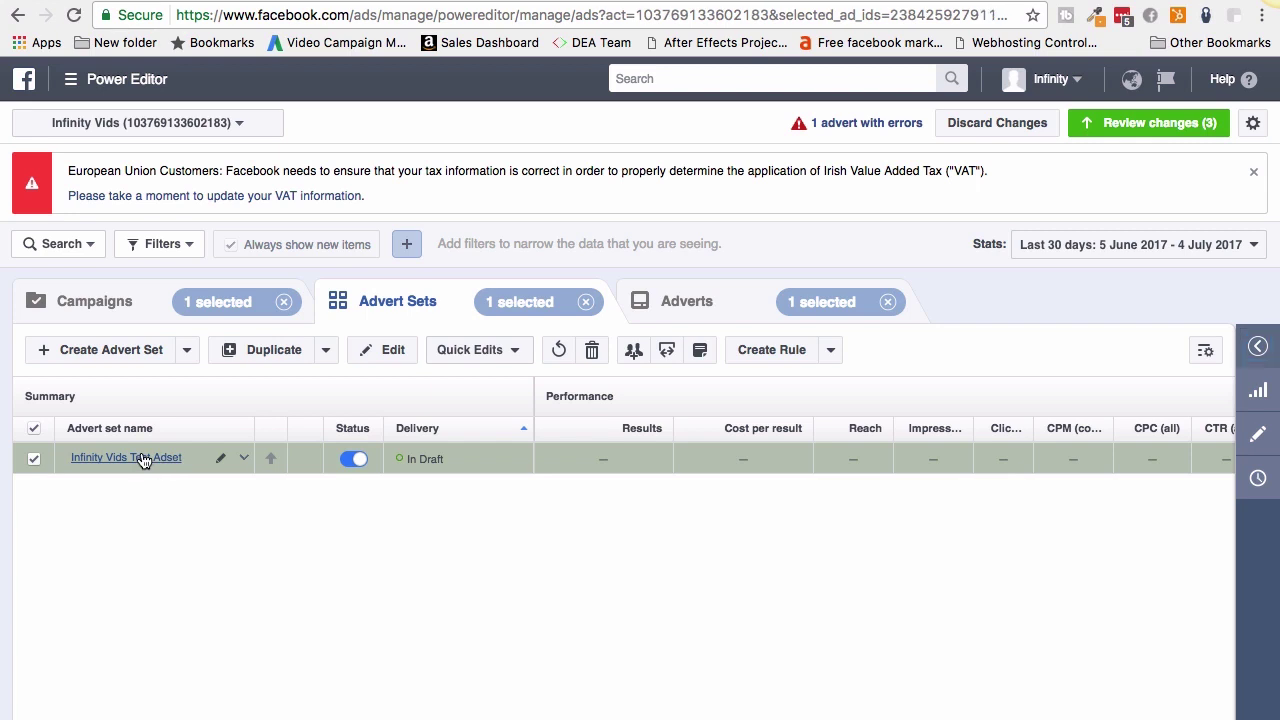
left_click(245, 460)
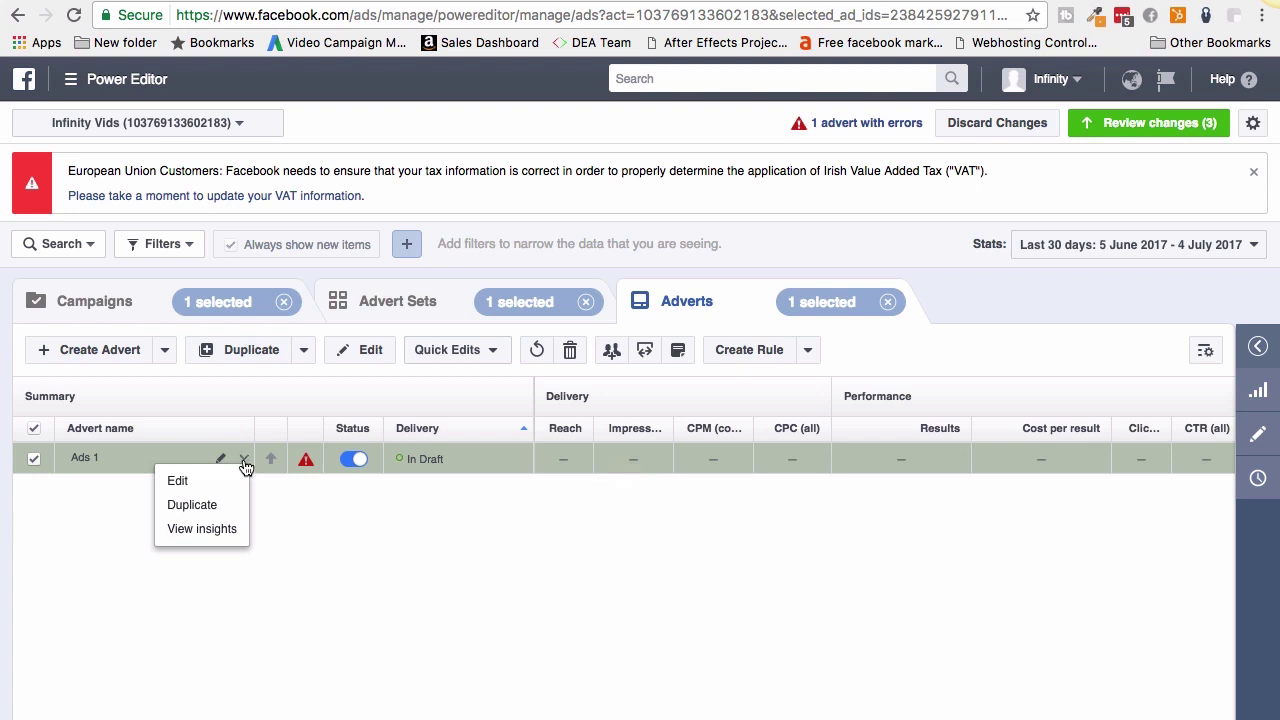
left_click(245, 460)
left_click(245, 460)
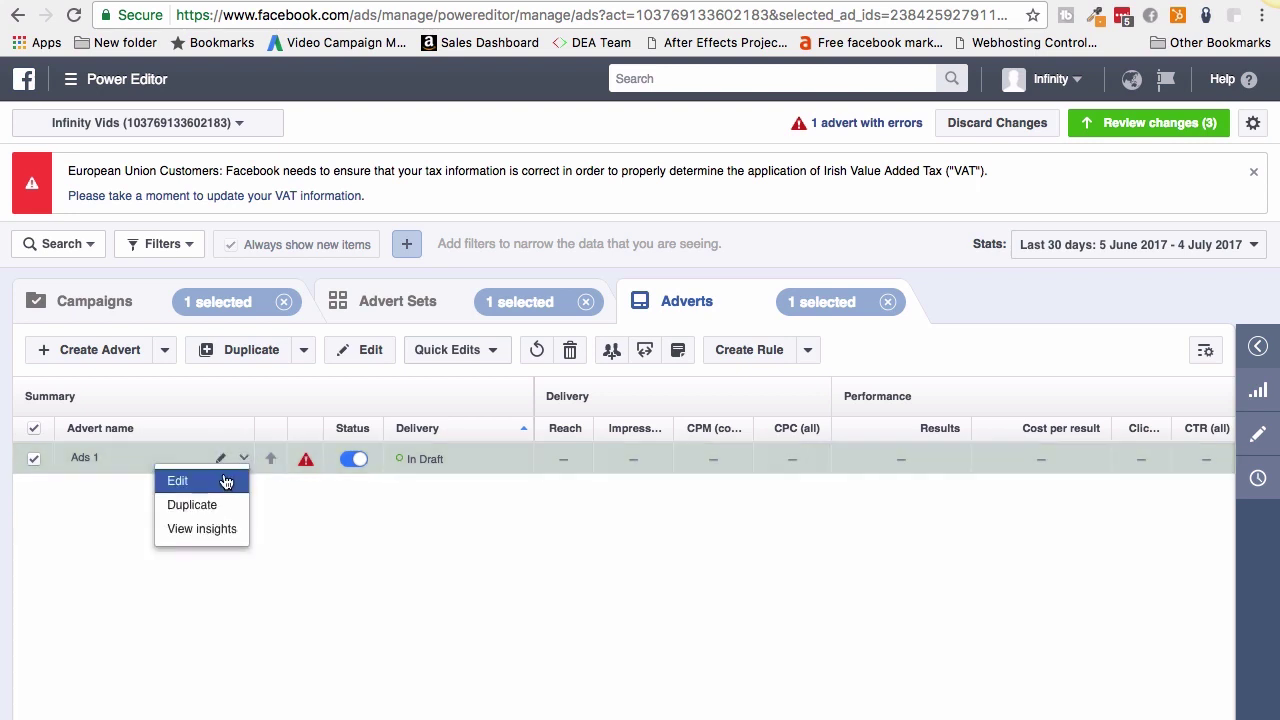
left_click(224, 482)
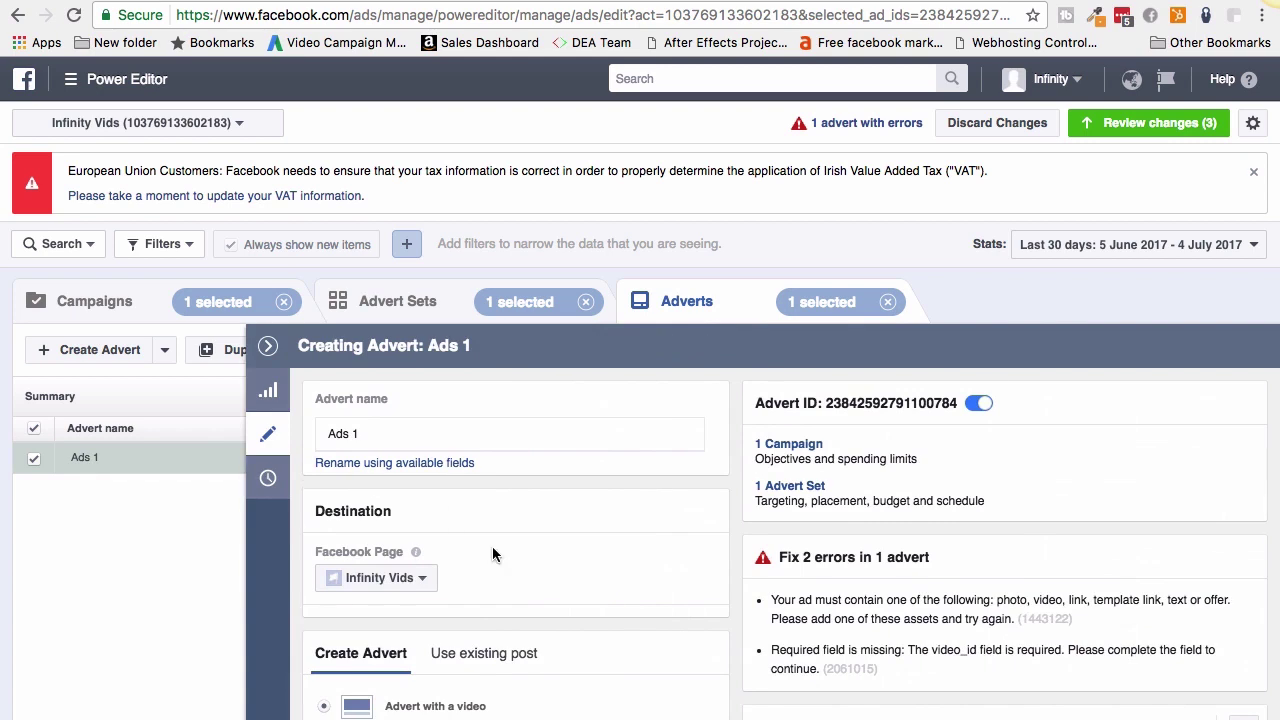
- Choose Infinity Vids as the Facebook Page for the advert's destination
scroll(492, 546, "down", 2)
scroll(500, 556, "up", 2)
scroll(525, 559, "down", 1)
left_click(420, 530)
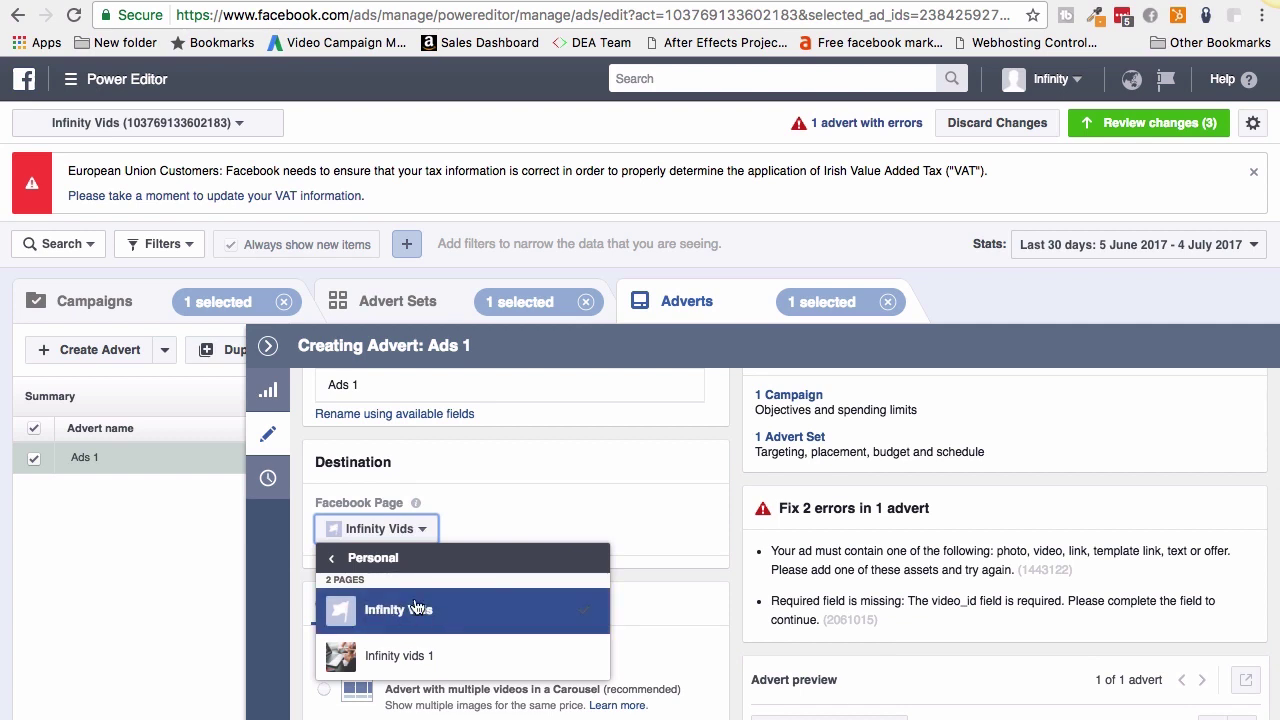
left_click(493, 610)
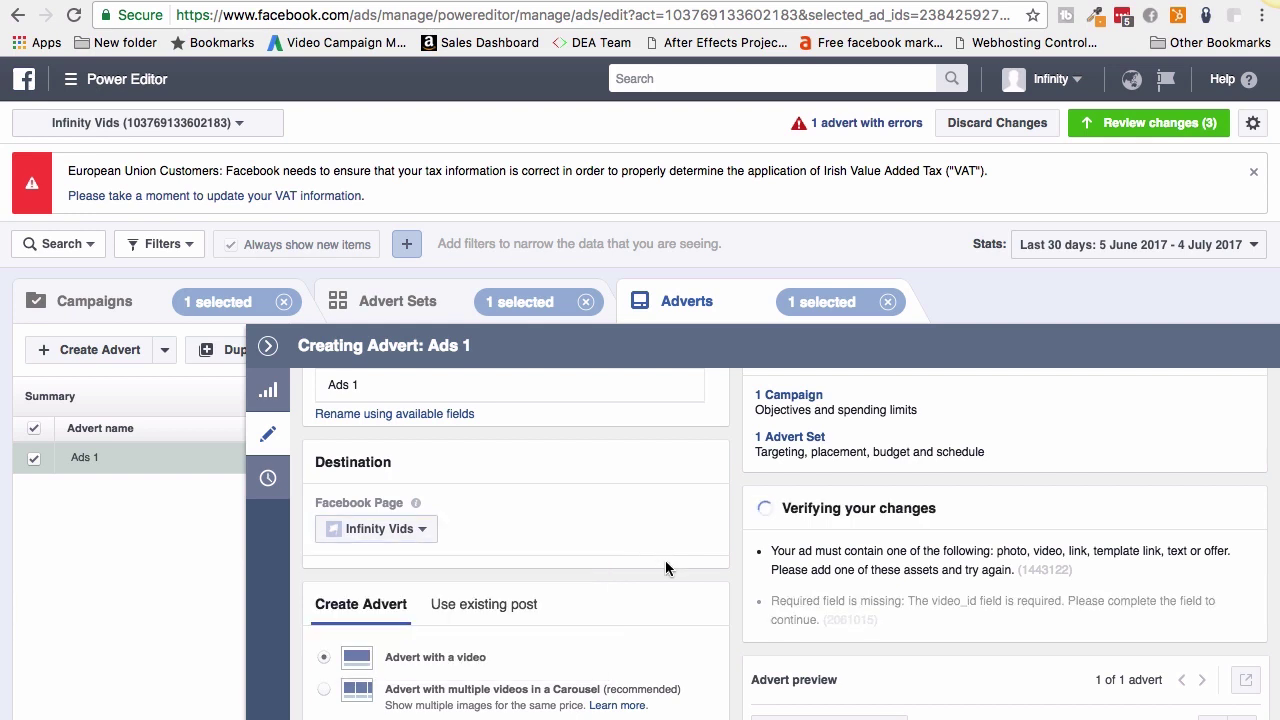
- Choose the 1:53 video IMG_6264 (1).m4v from the library as the advert's video
scroll(666, 566, "down", 2)
scroll(666, 566, "down", 2)
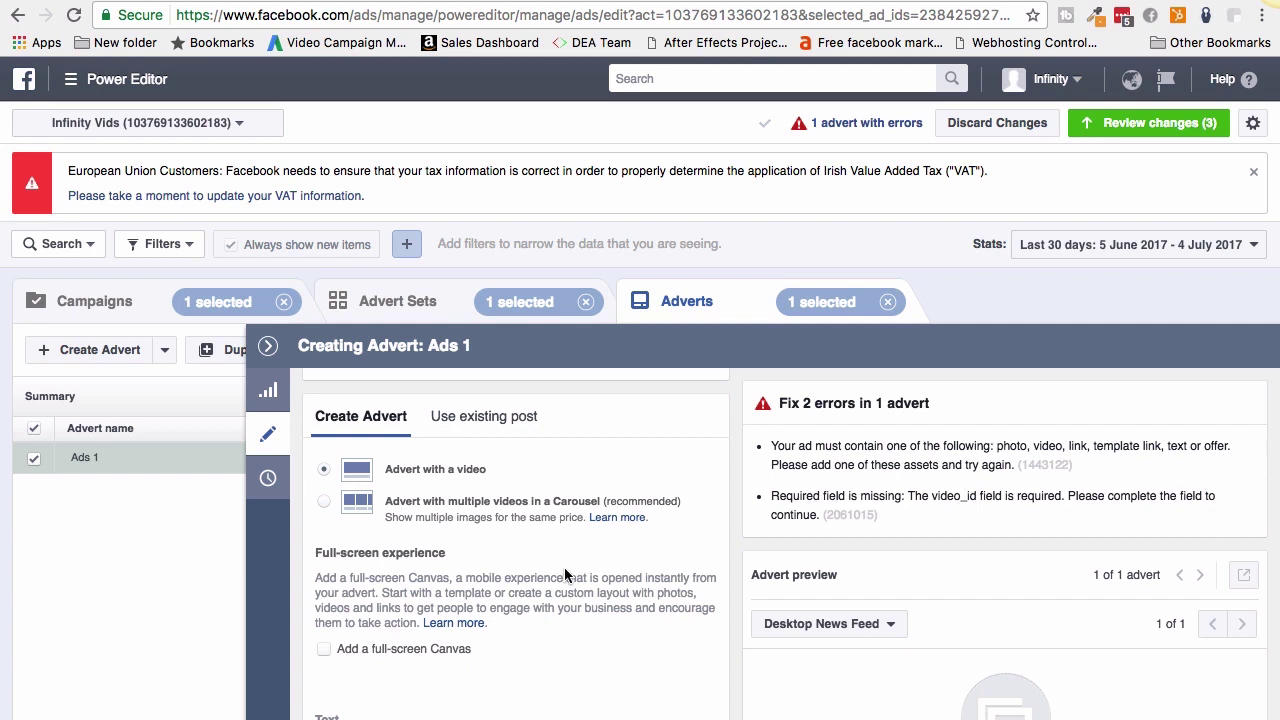
scroll(564, 570, "down", 3)
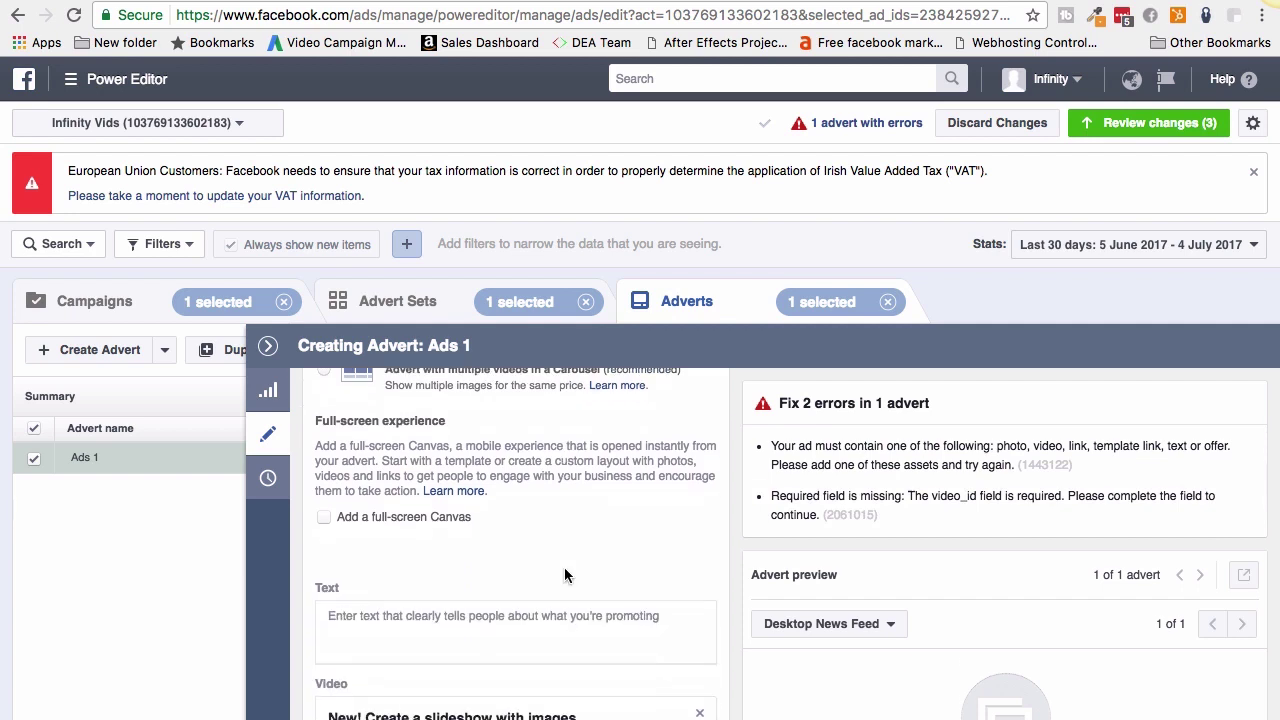
scroll(564, 570, "down", 2)
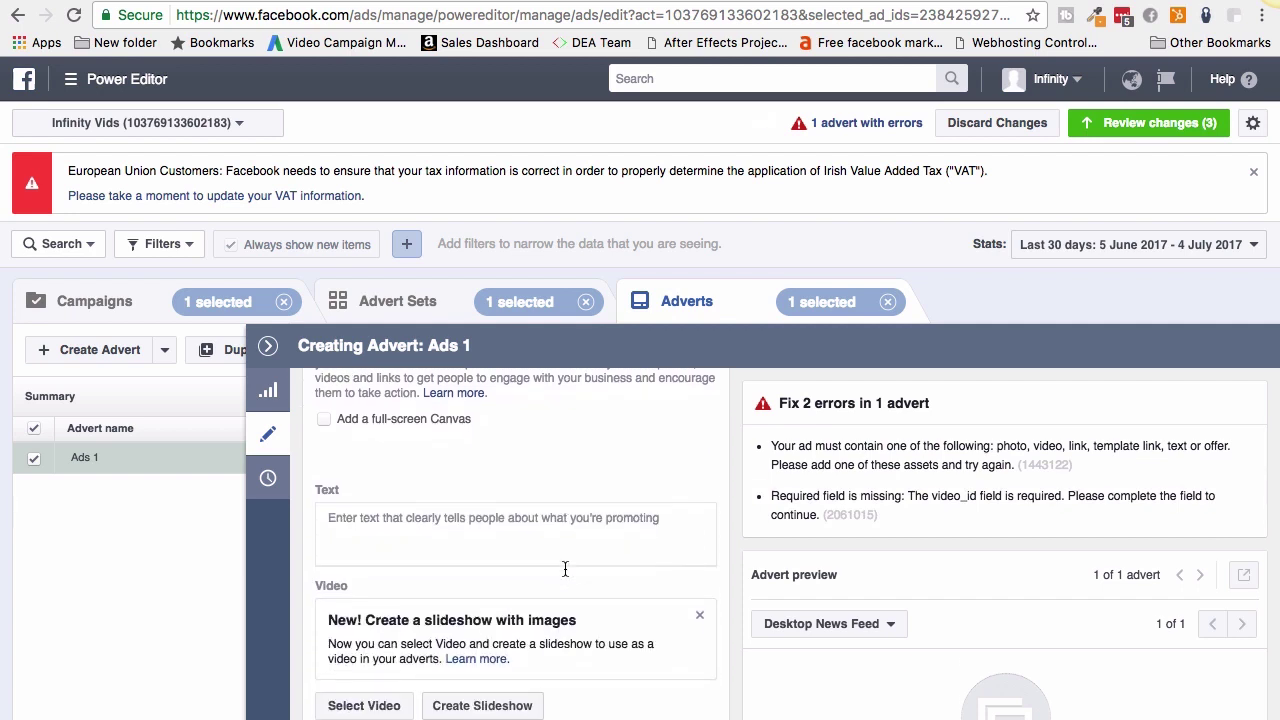
left_click(481, 507)
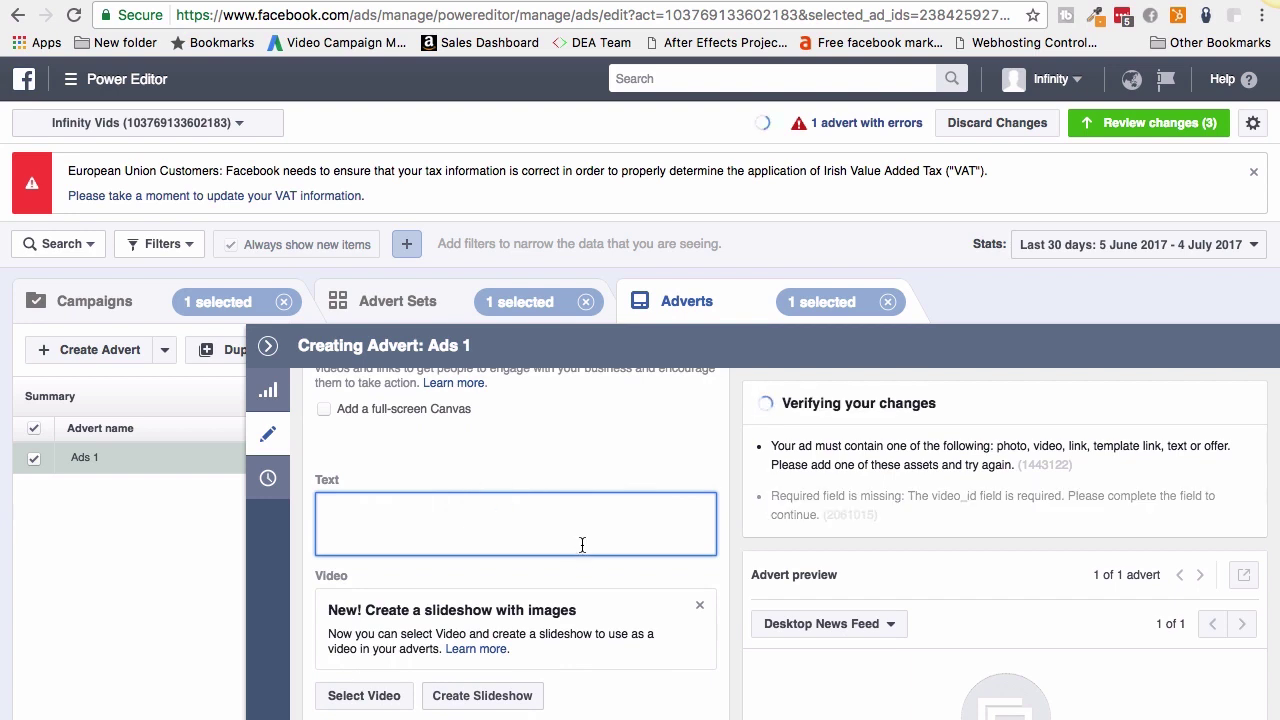
scroll(584, 545, "down", 1)
scroll(581, 543, "down", 3)
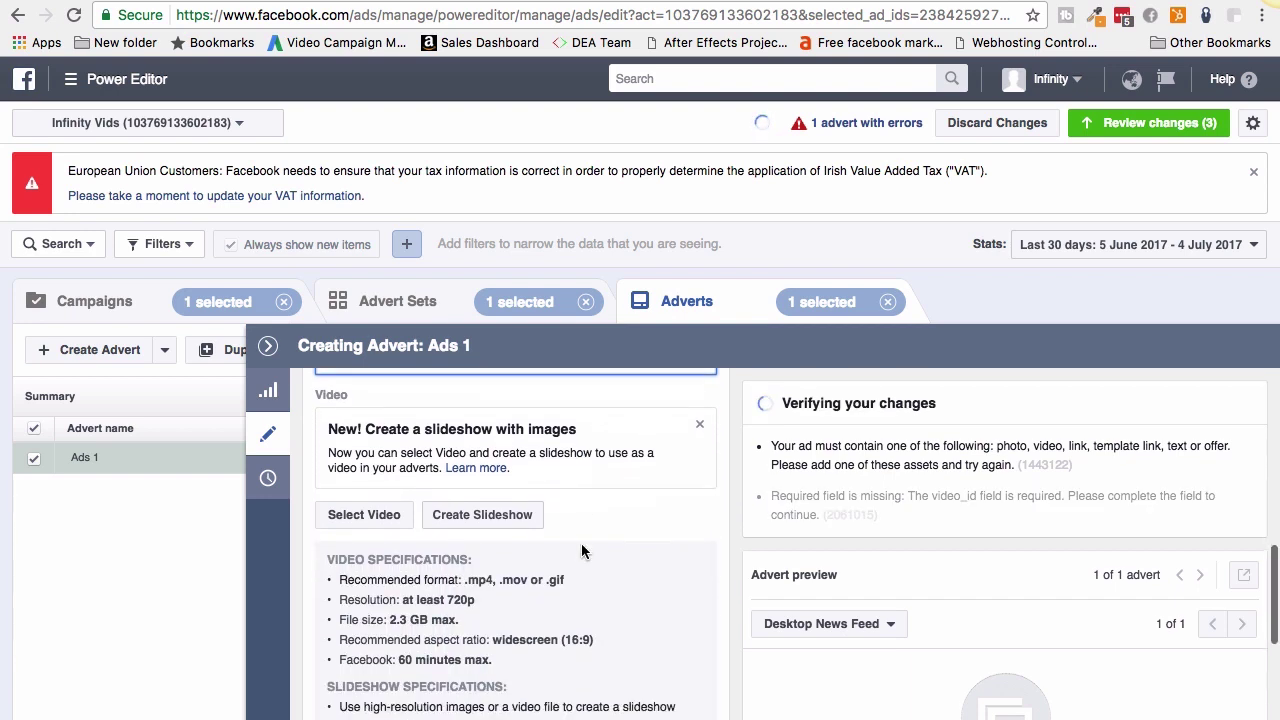
left_click(385, 514)
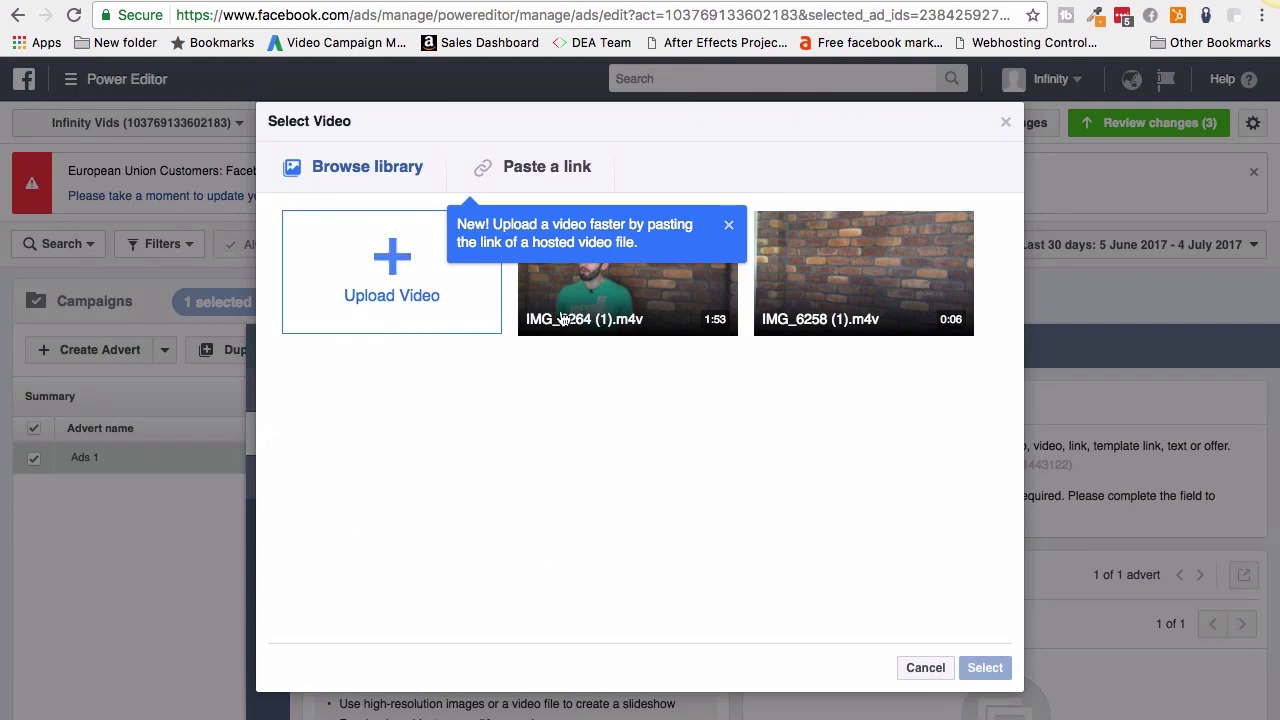
left_click(386, 265)
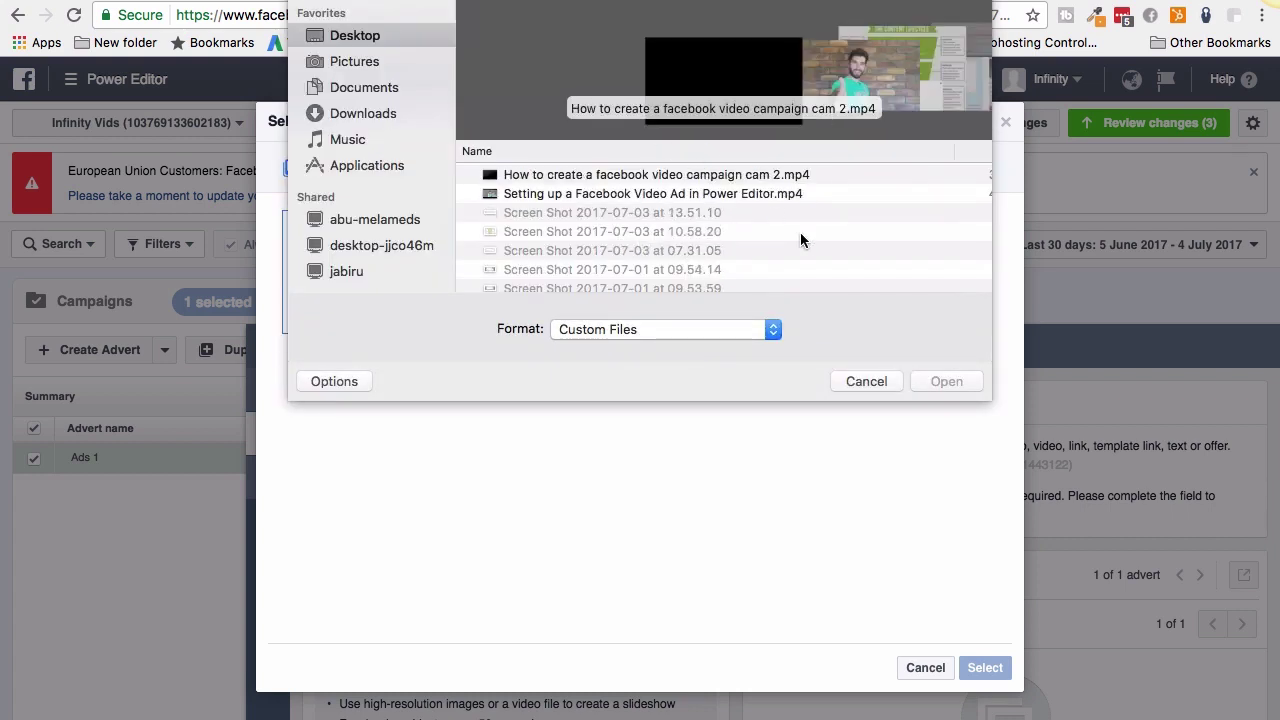
left_click(866, 381)
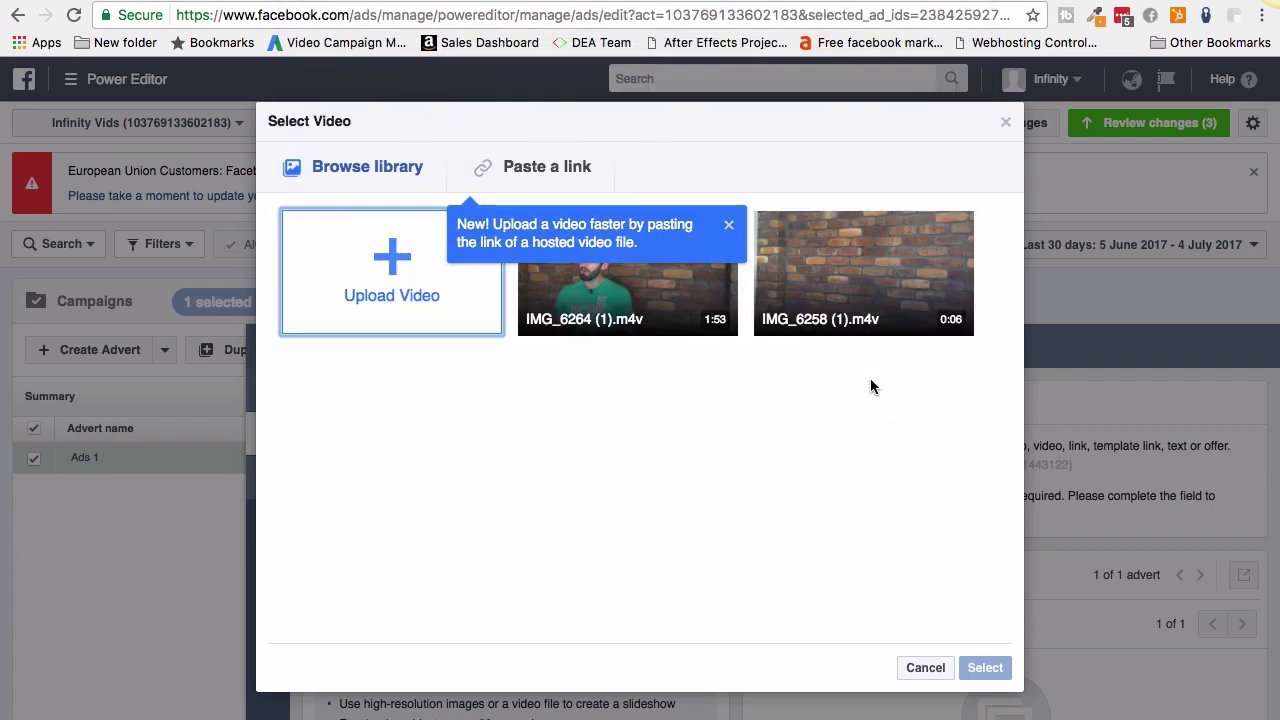
left_click(648, 305)
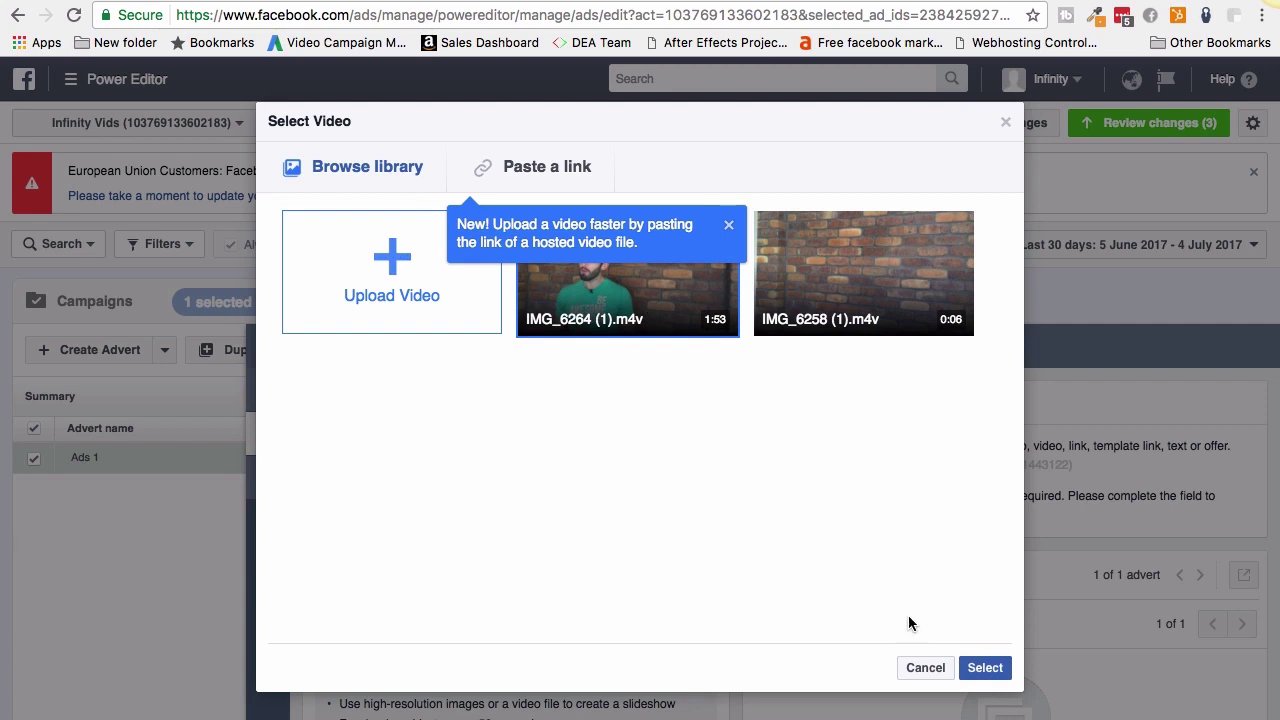
left_click(1000, 670)
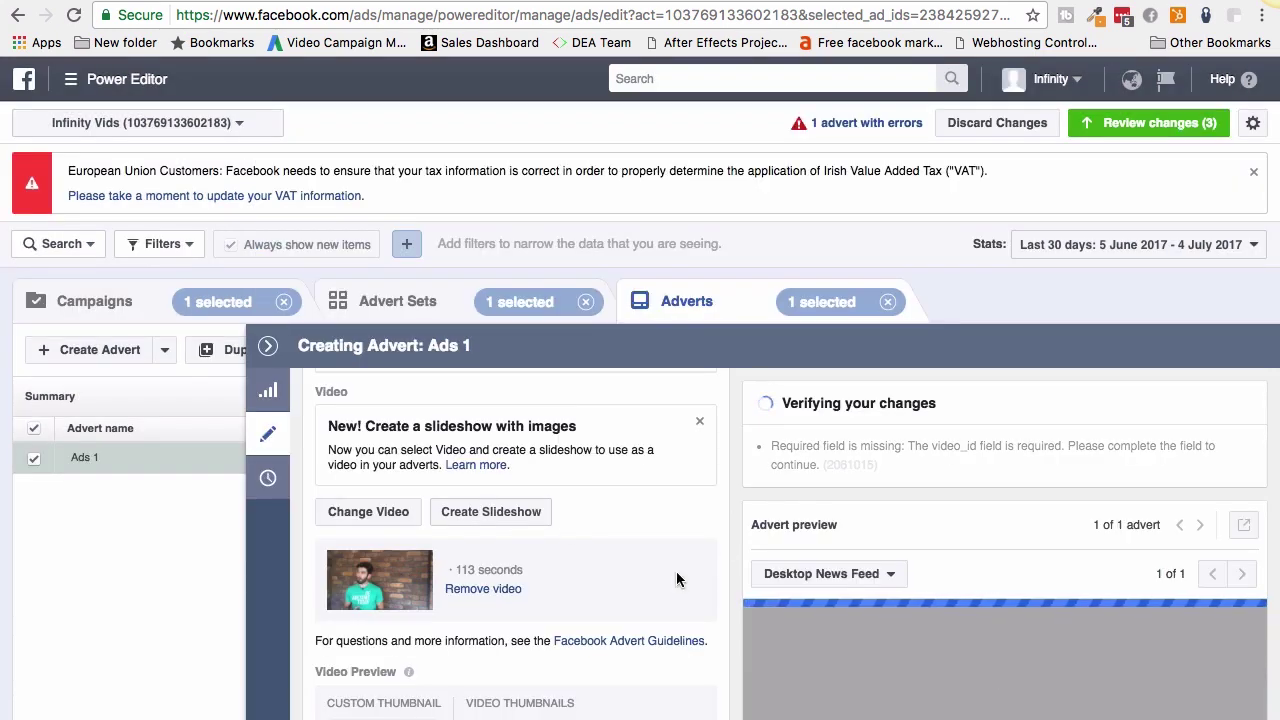
- Browse the suggested video thumbnails and pick one further along the row as the advert's video preview image
scroll(676, 571, "down", 3)
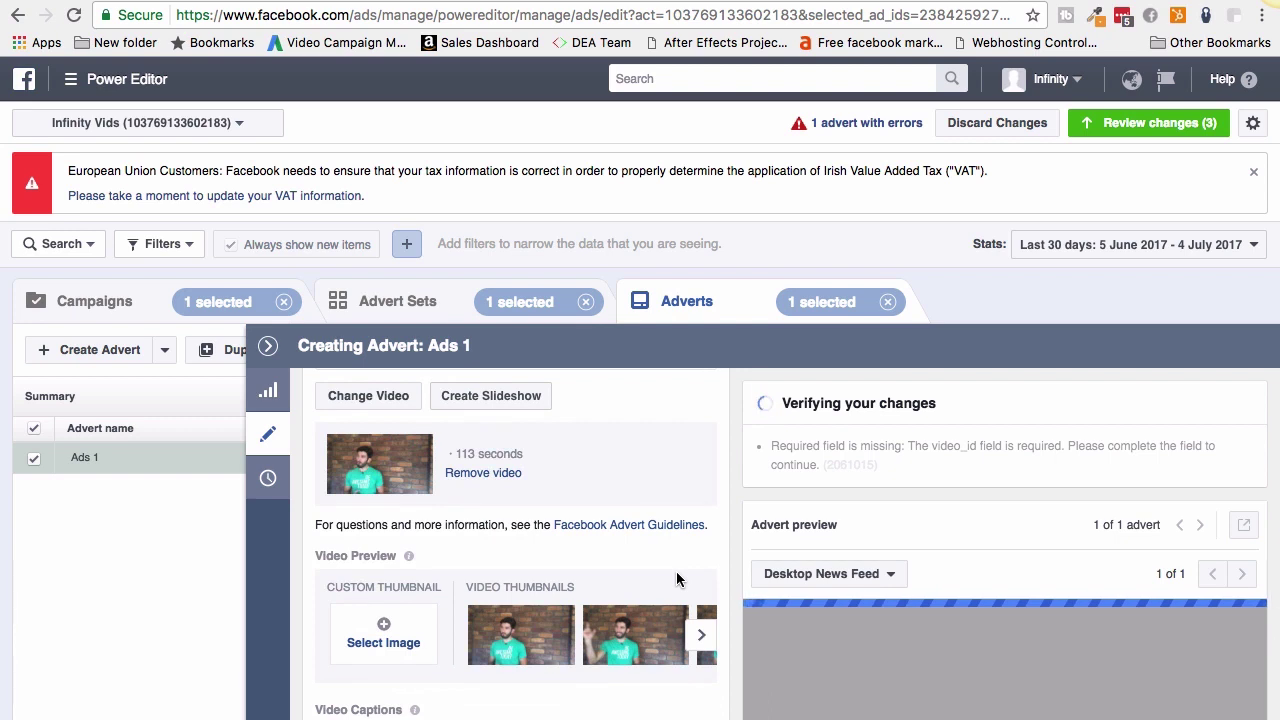
scroll(676, 578, "down", 3)
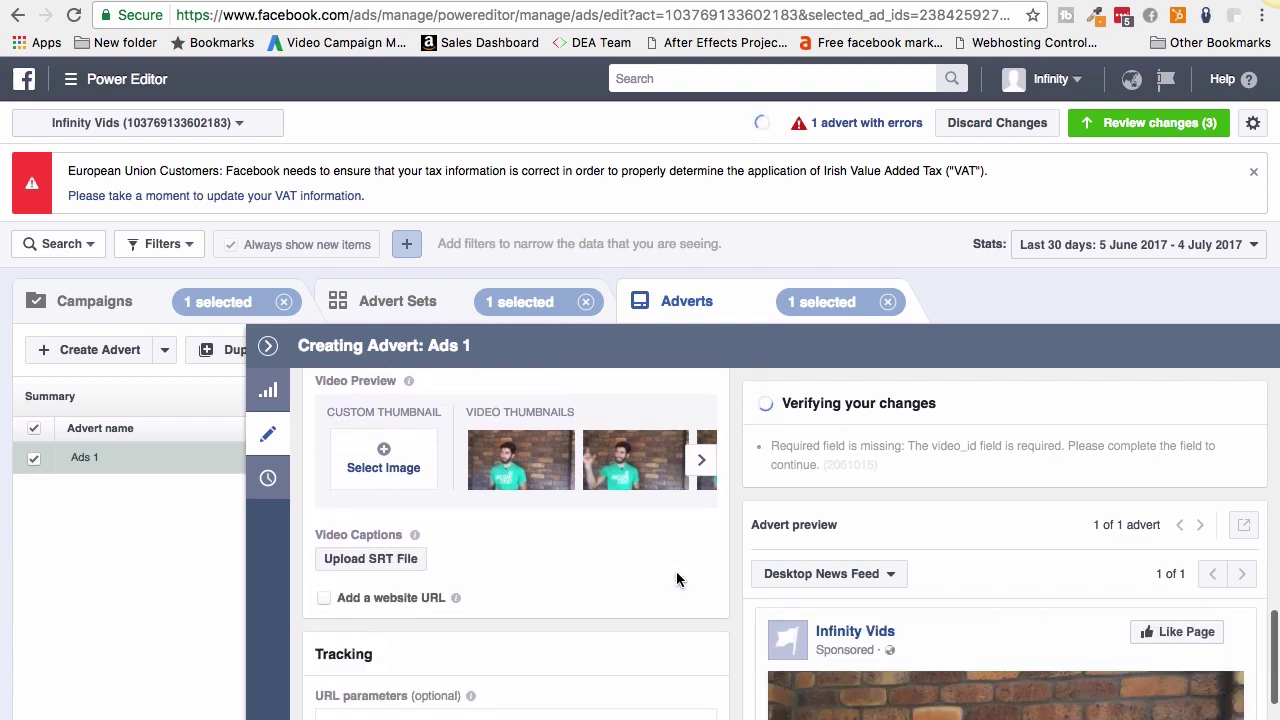
left_click(702, 503)
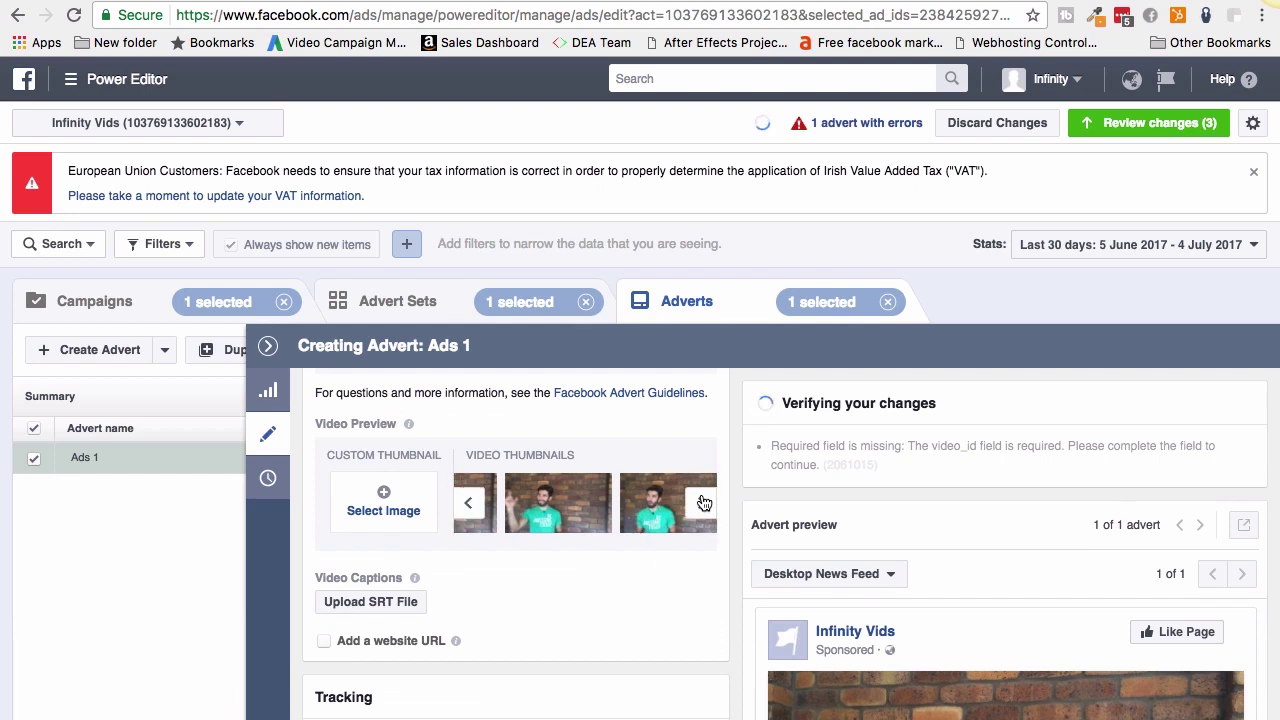
left_click(703, 503)
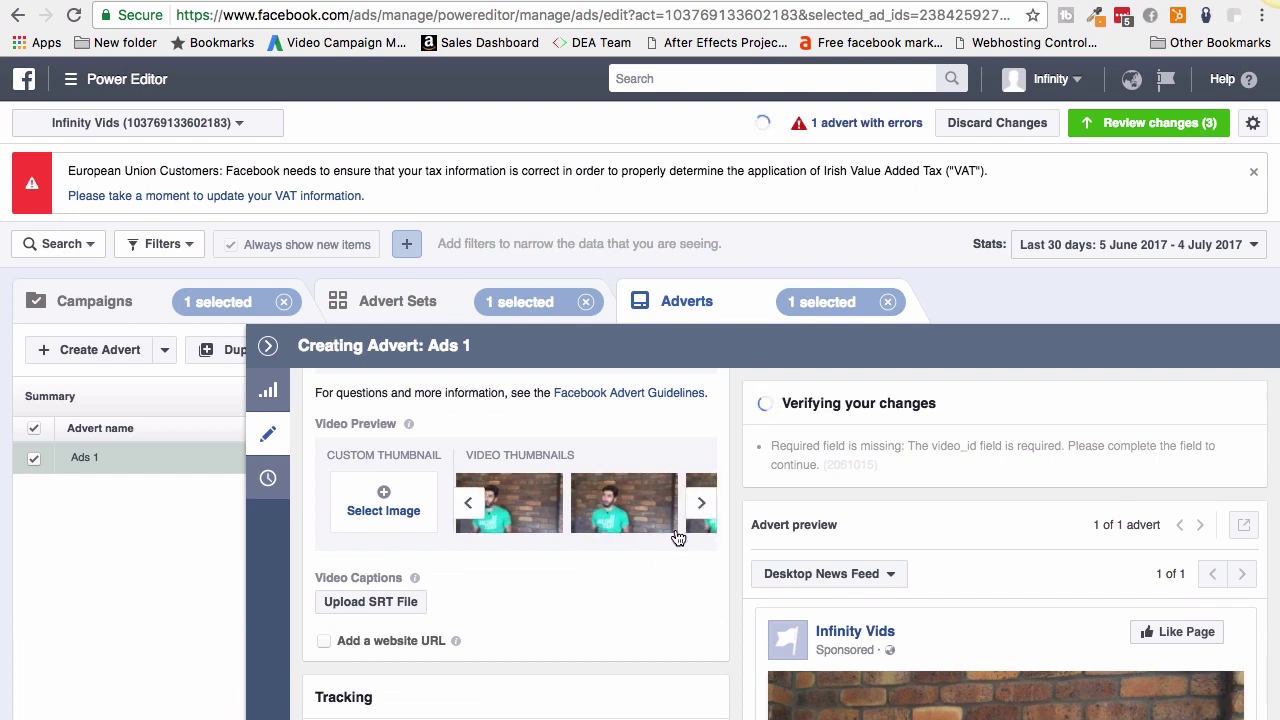
left_click(622, 519)
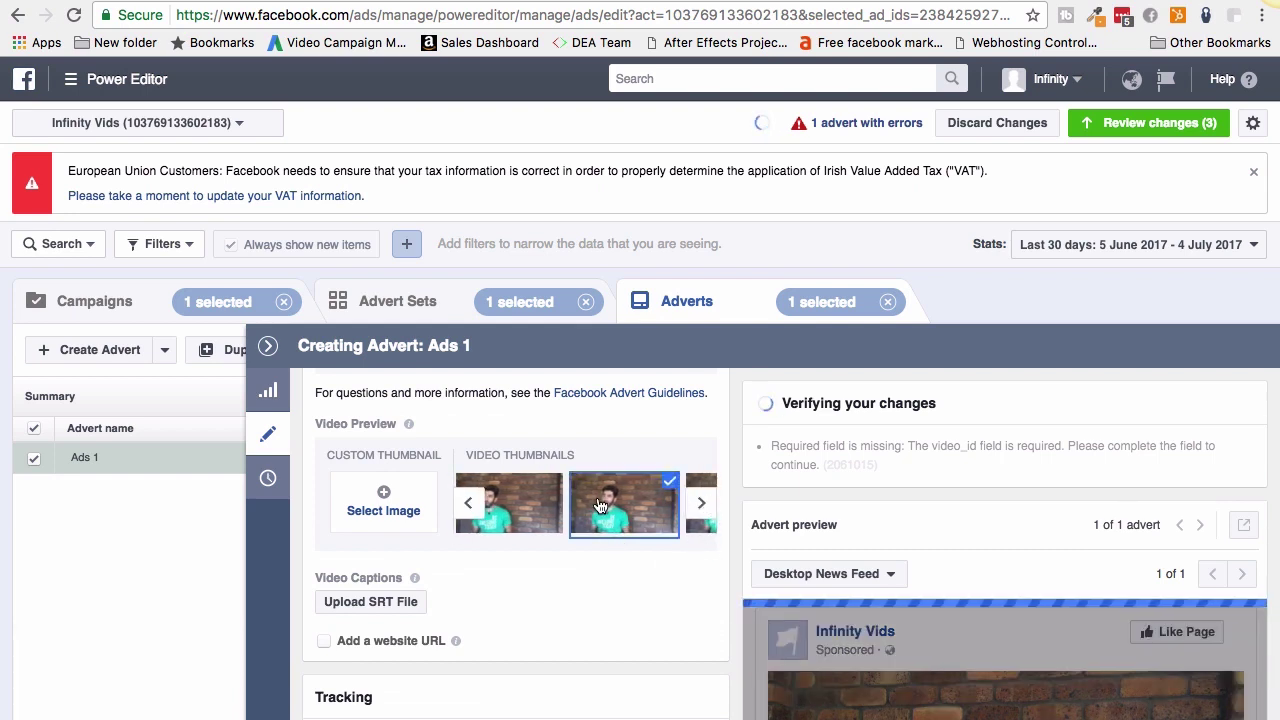
- Show the file chooser for uploading an SRT captions file and leave it without choosing a file
scroll(600, 506, "up", 2)
scroll(600, 506, "down", 5)
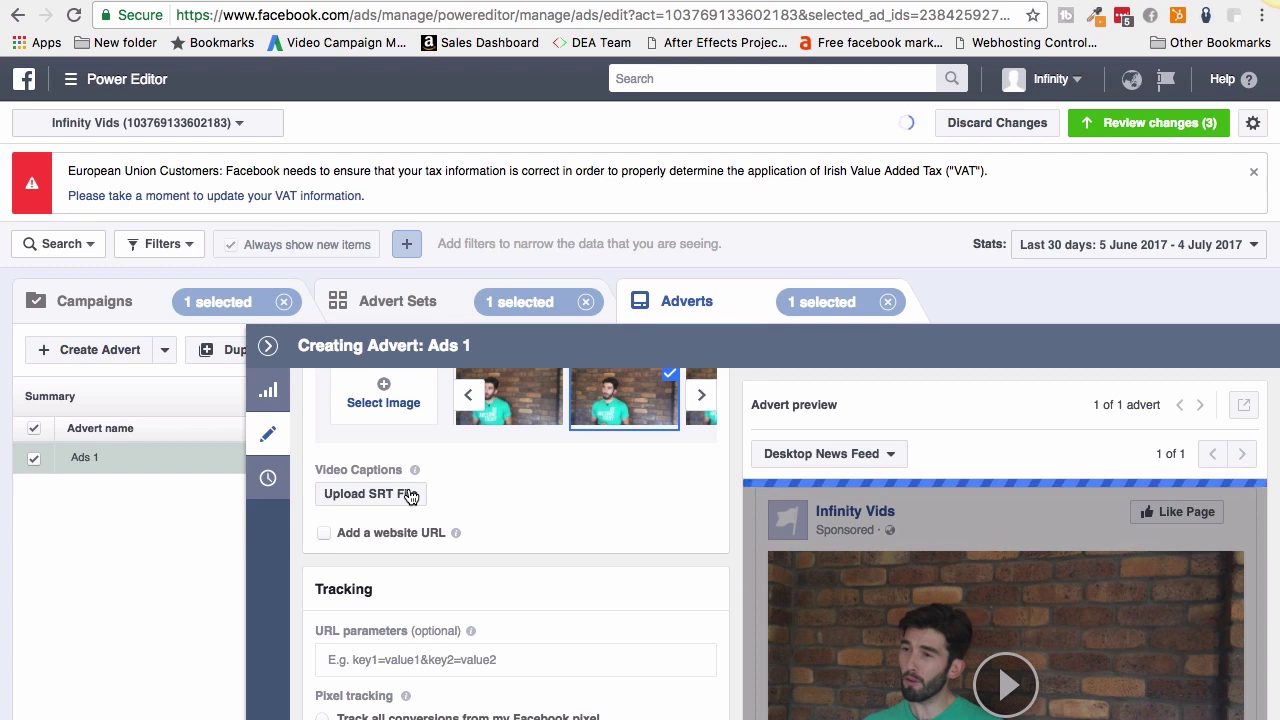
left_click(410, 497)
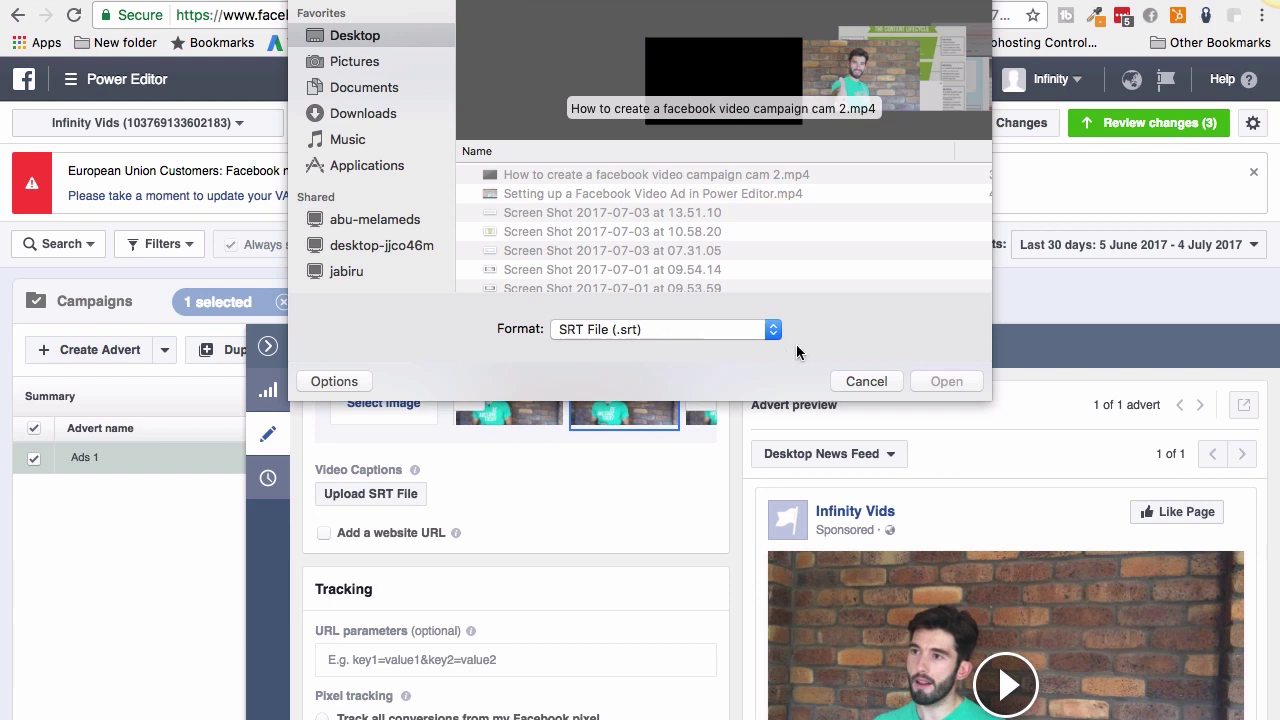
left_click(849, 385)
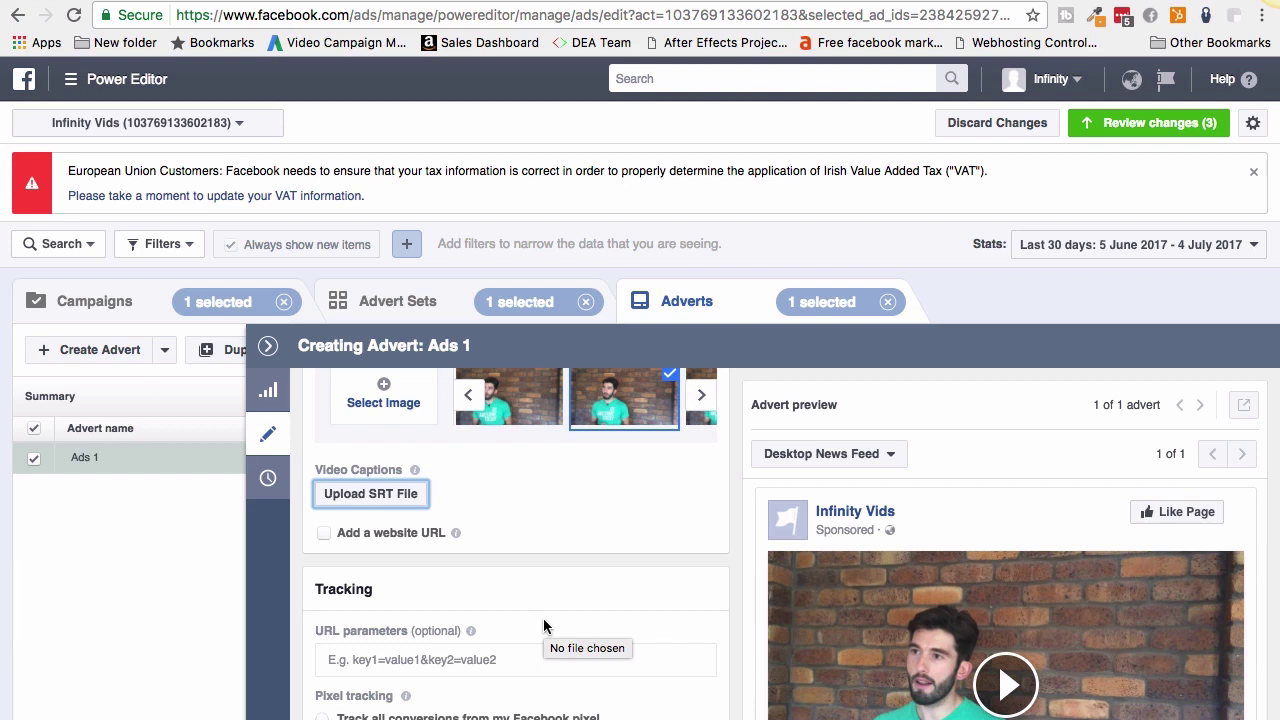
- Examine the advert's tracking options, its name, destination and video settings, and the Desktop News Feed preview
scroll(544, 626, "down", 2)
scroll(544, 626, "up", 3)
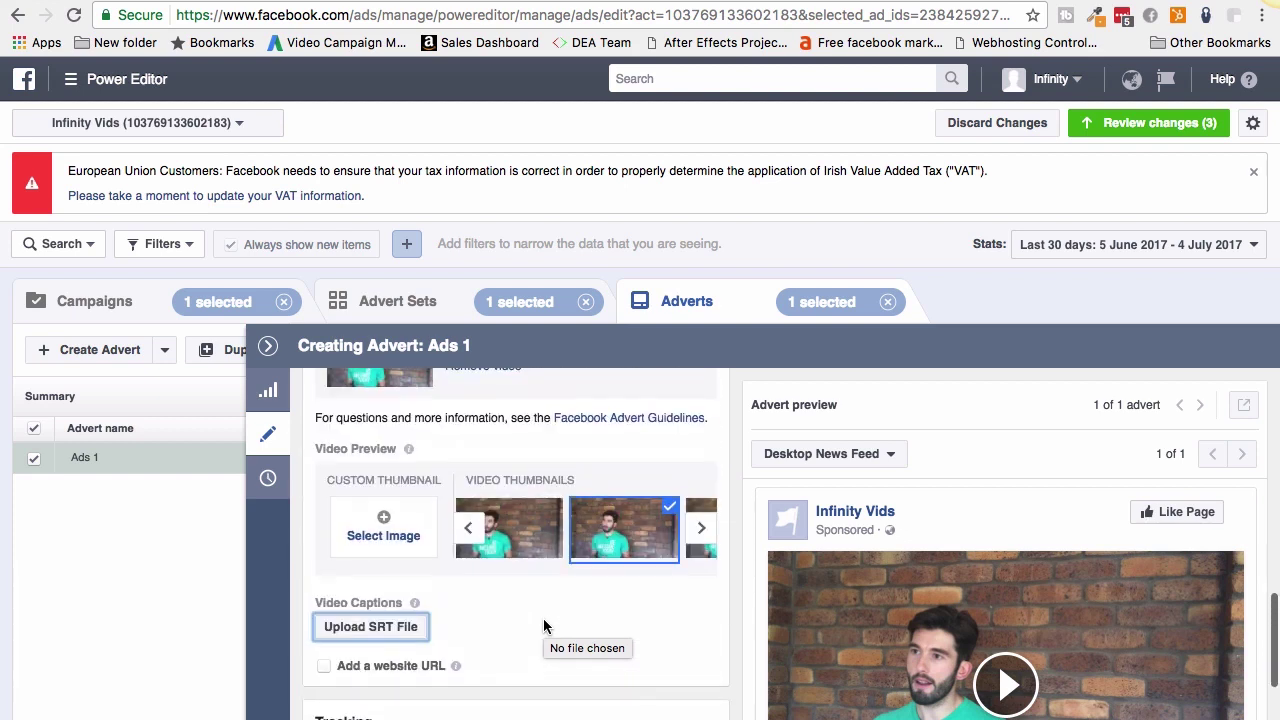
scroll(544, 626, "down", 3)
scroll(546, 628, "up", 1)
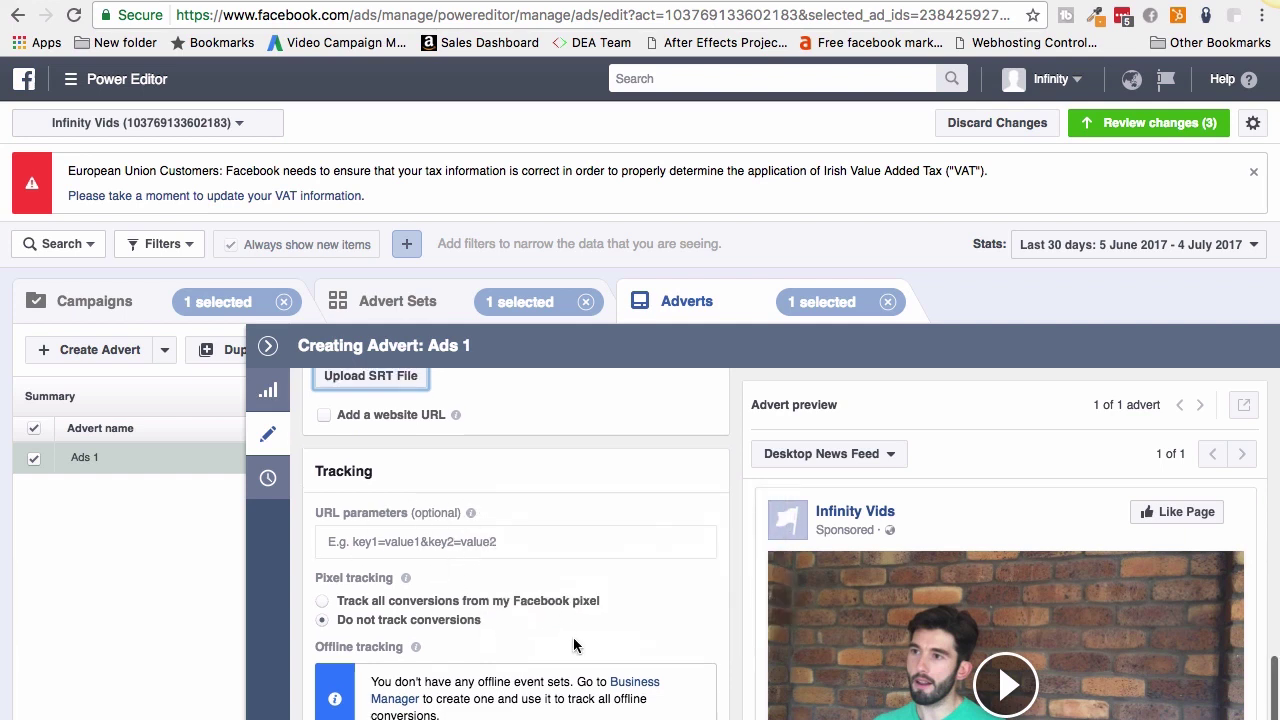
scroll(573, 637, "up", 4)
scroll(573, 638, "up", 10)
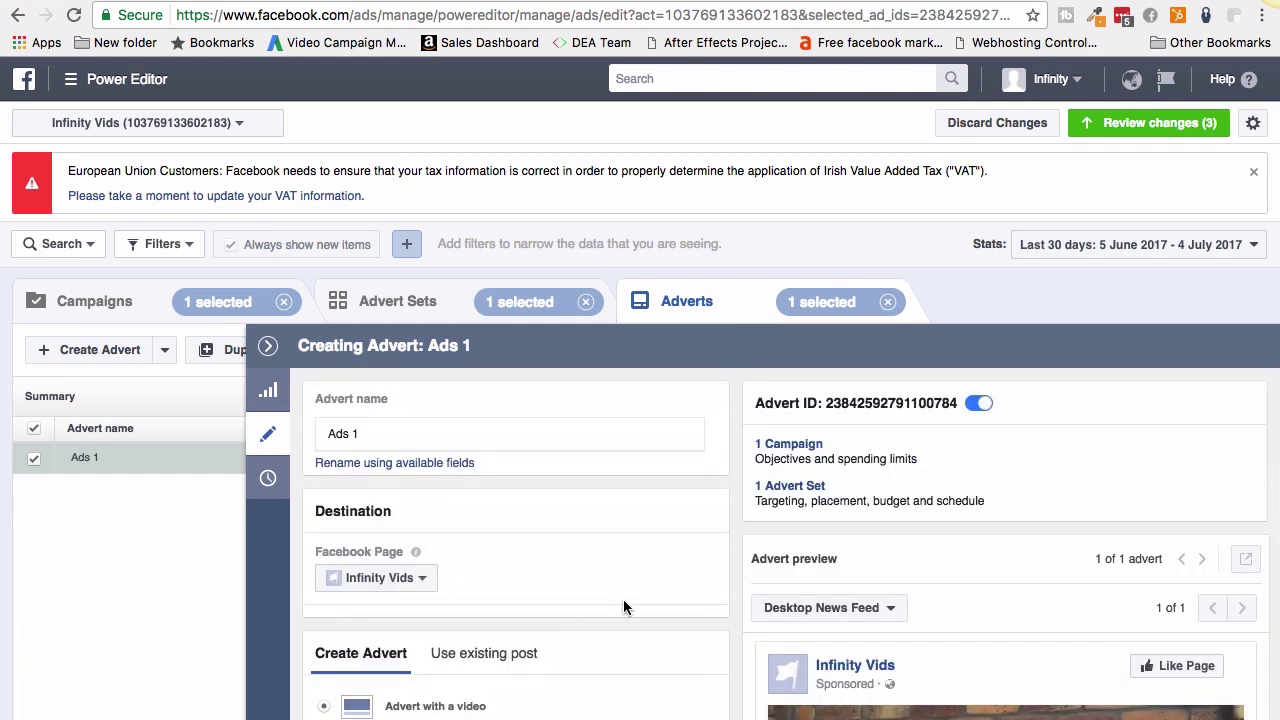
scroll(546, 583, "down", 7)
scroll(546, 588, "down", 8)
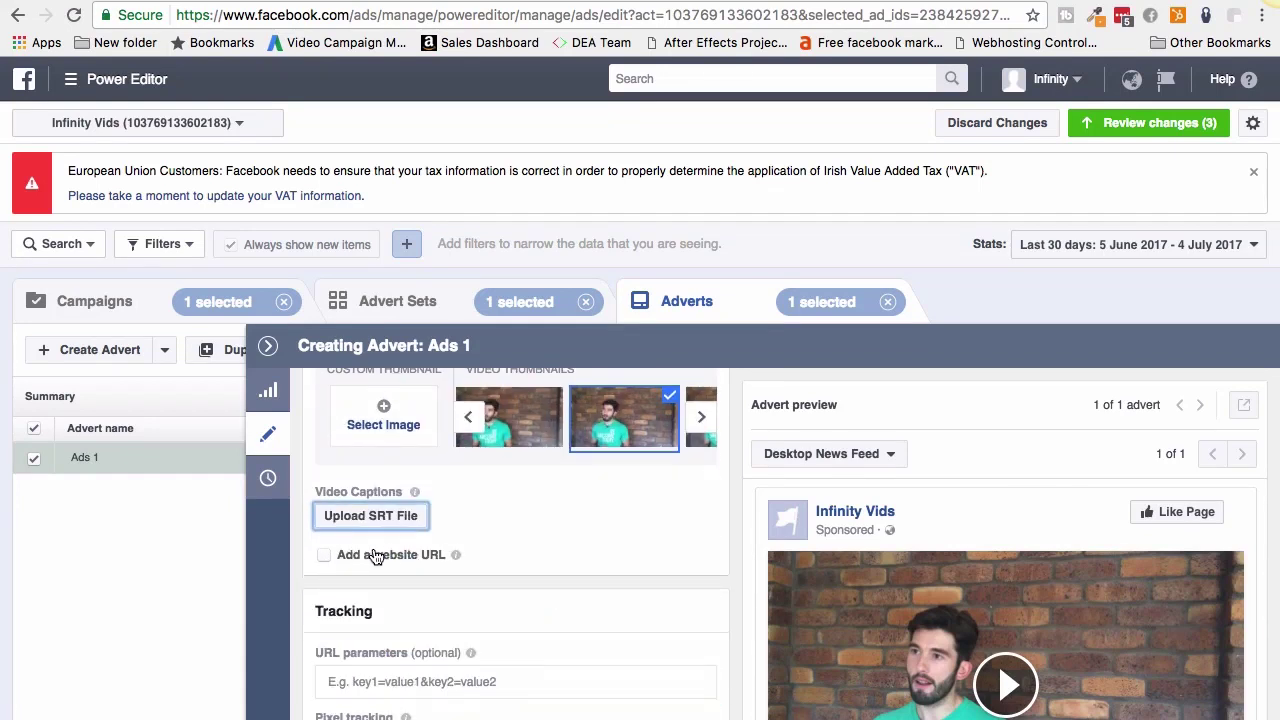
scroll(1097, 597, "down", 1)
scroll(1096, 594, "down", 5)
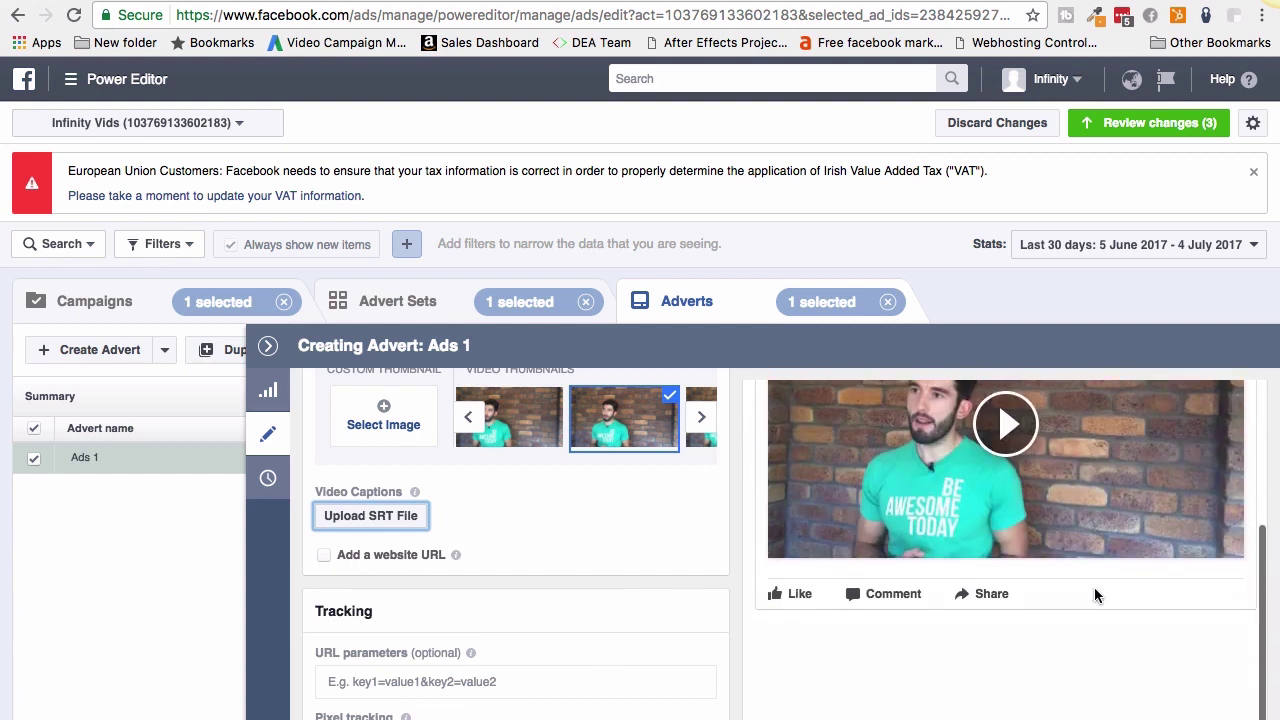
scroll(1094, 591, "up", 4)
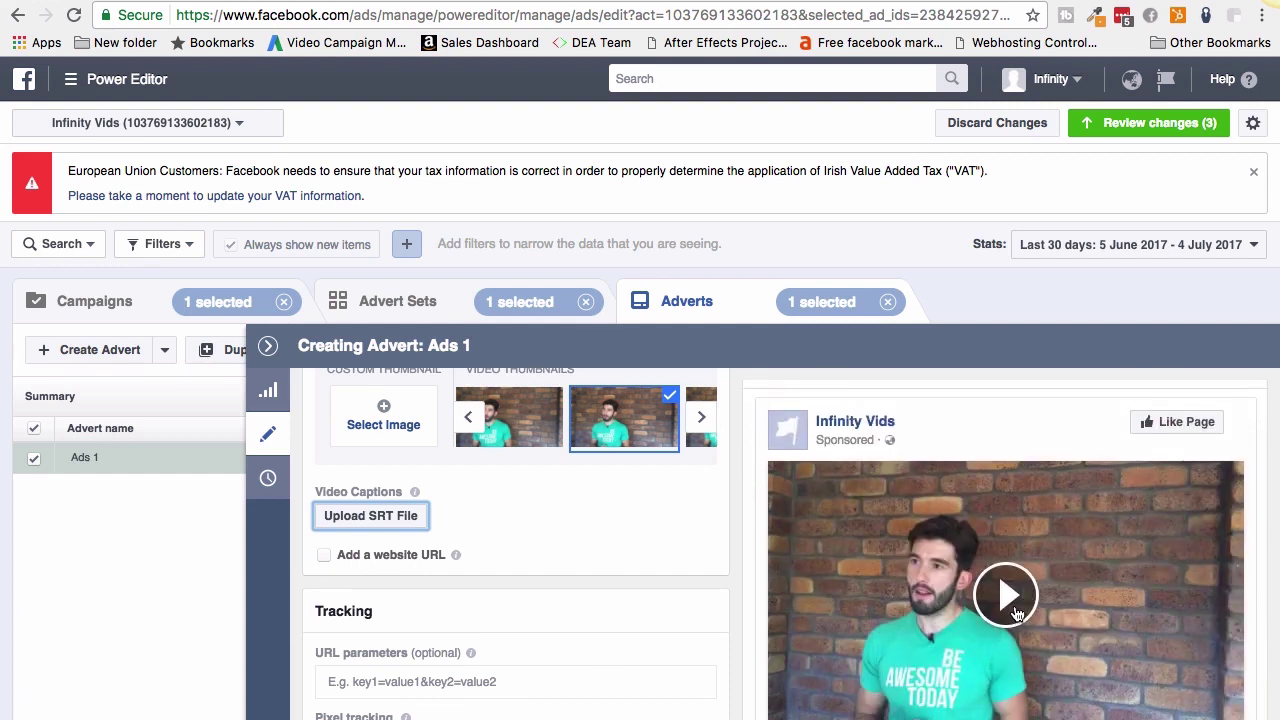
left_click(329, 564)
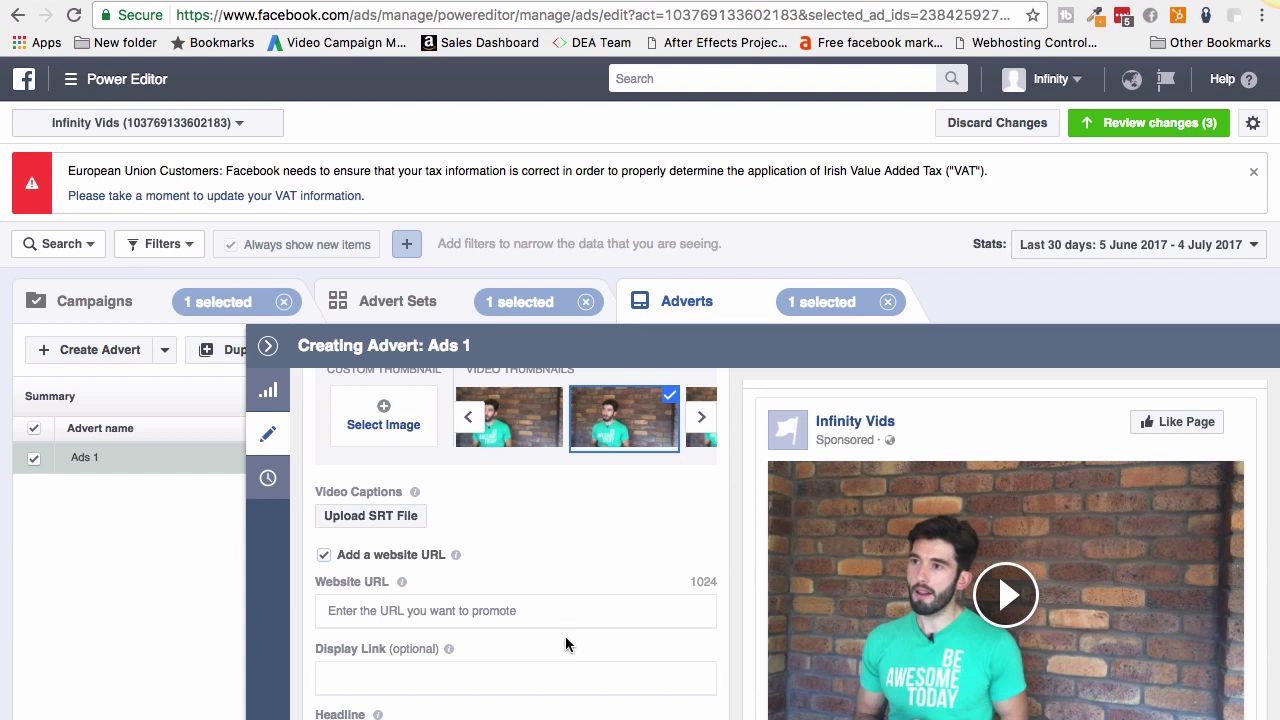
left_click(465, 611)
type("www")
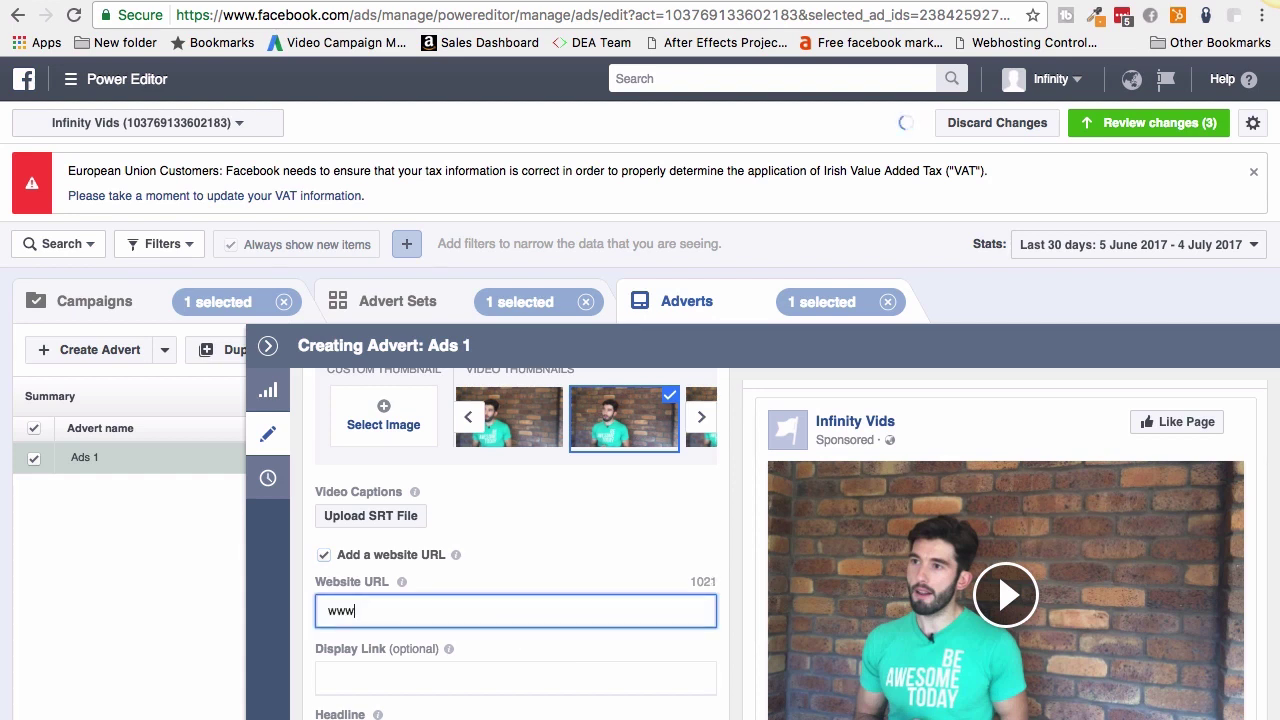
type(".infinityvids.com/free")
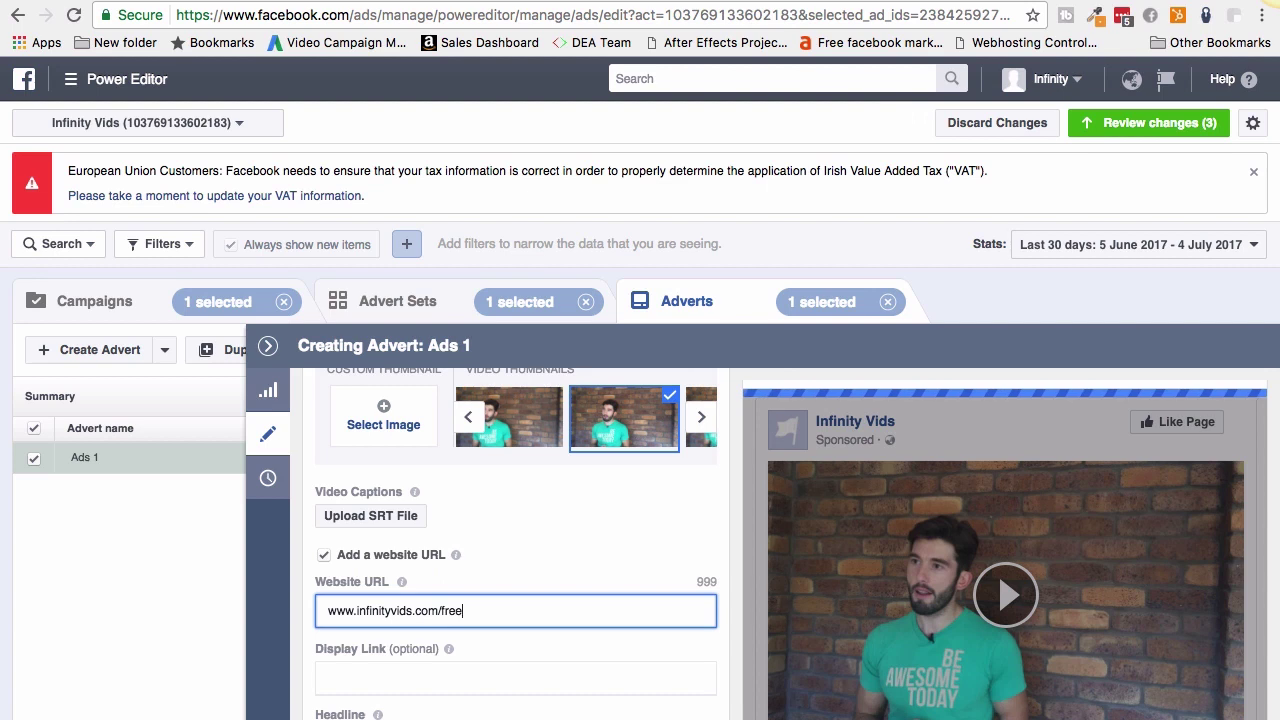
type("contentplan")
- Set the advert's display link to infinityvids.com and check the link area of the advert preview
scroll(543, 663, "down", 2)
left_click(422, 610)
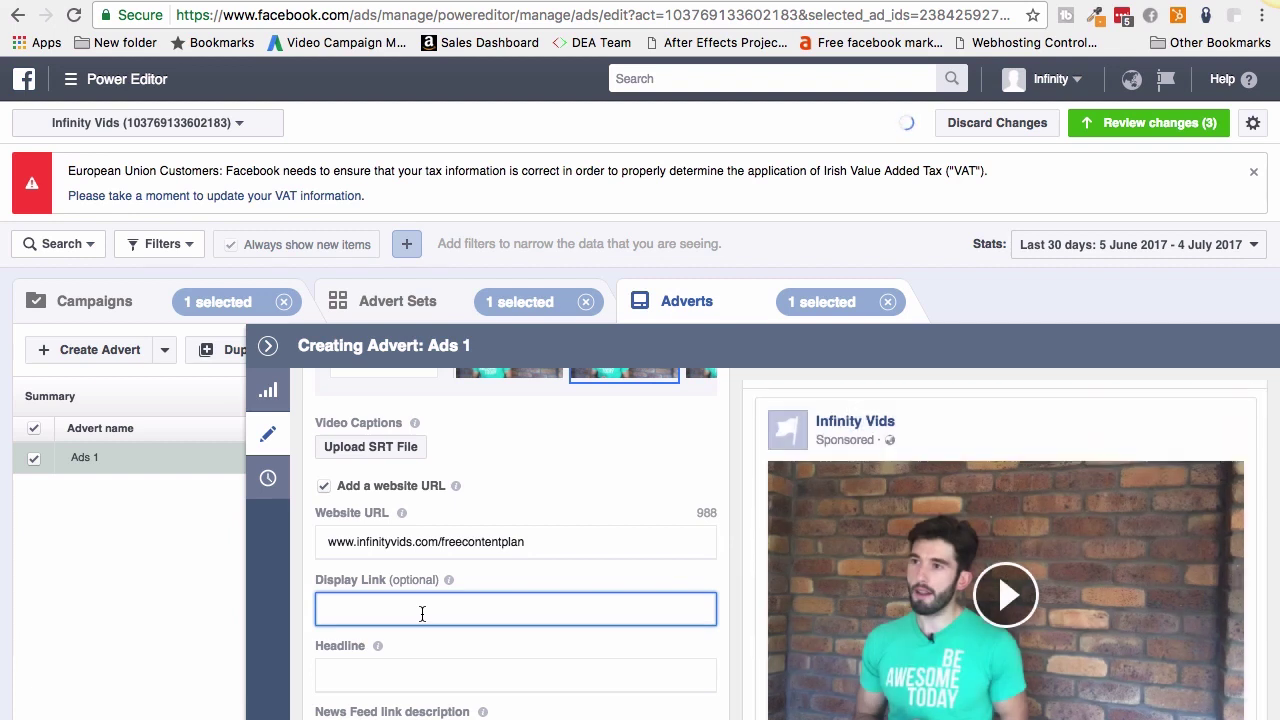
scroll(994, 640, "down", 3)
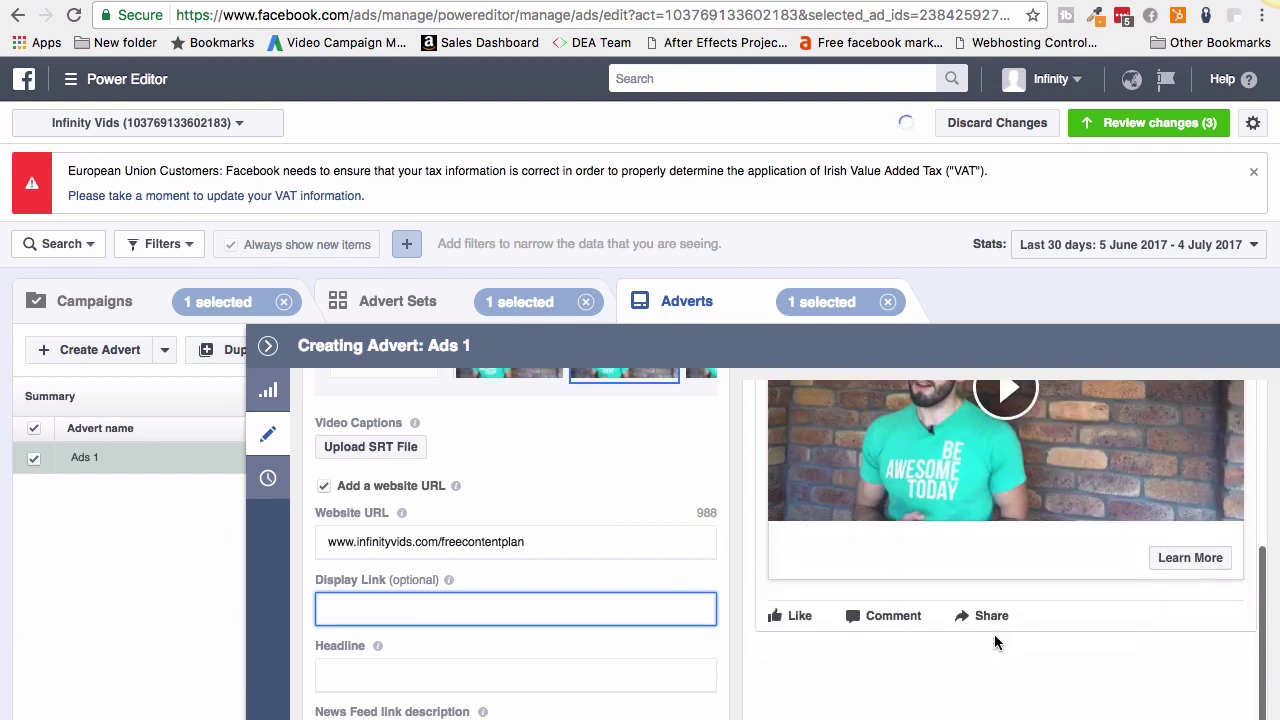
type("infinity")
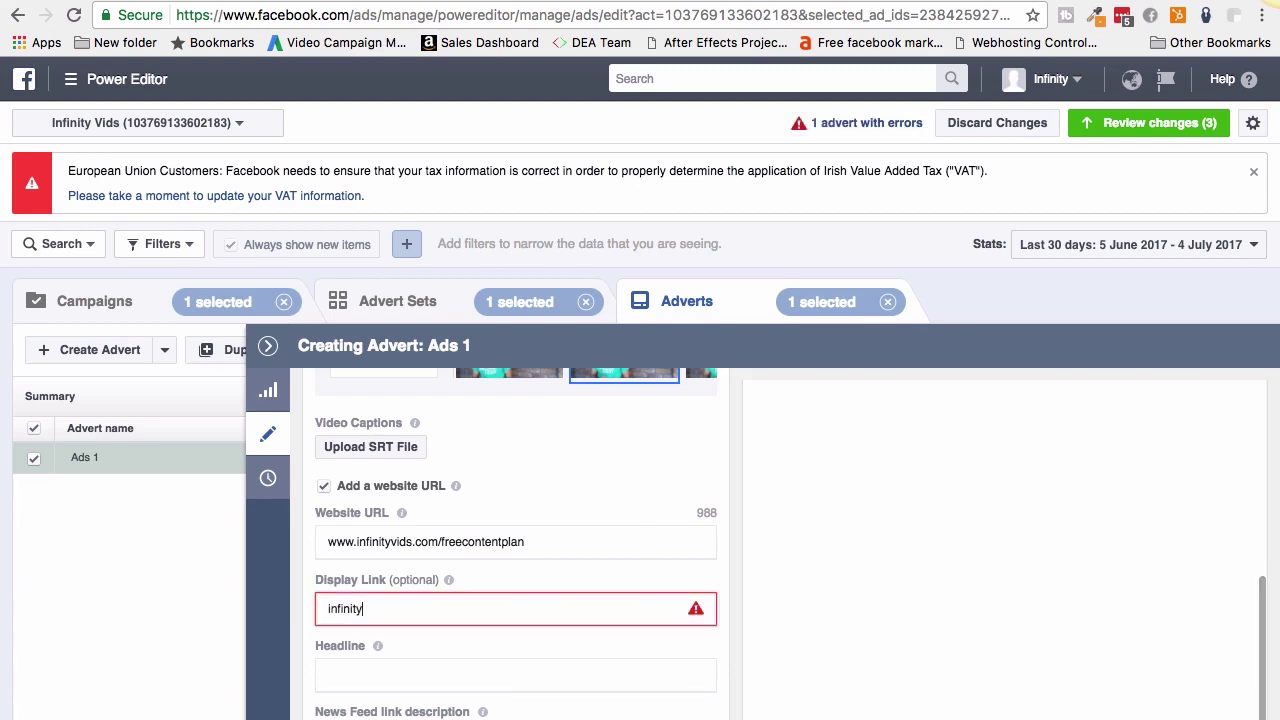
type("vids.com")
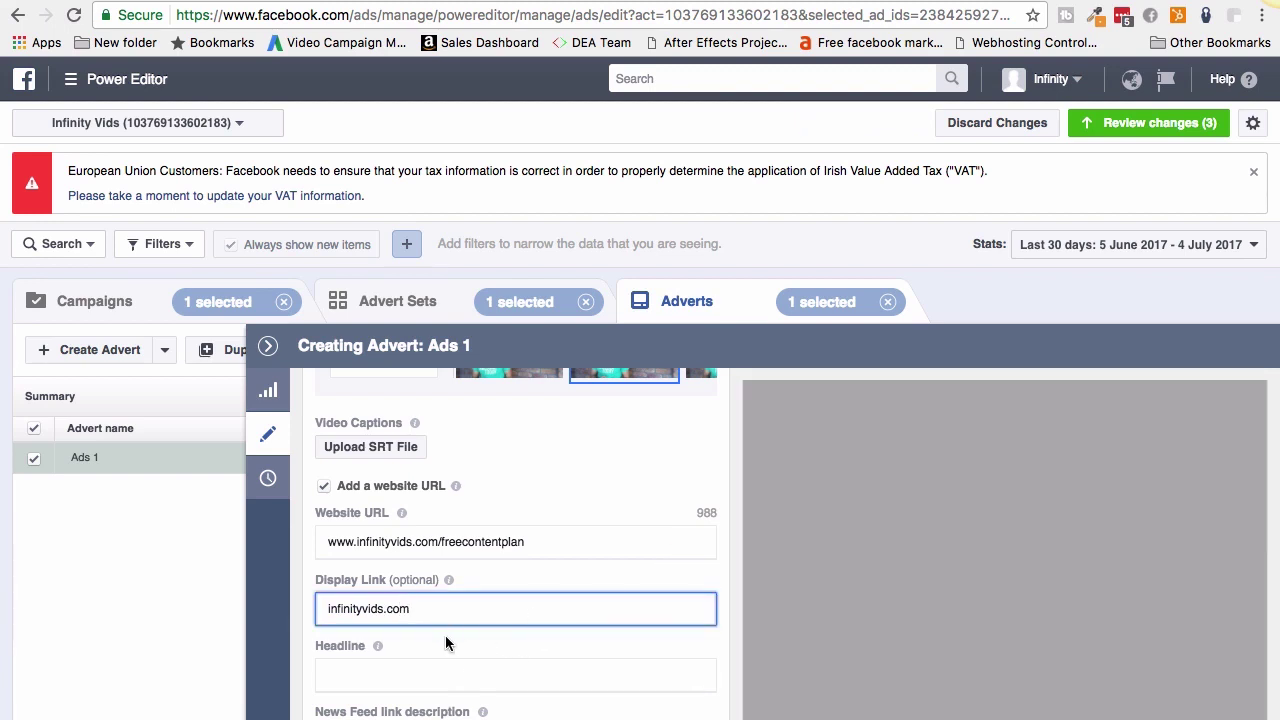
- Enter "Free Video Marketing Strategy Consultation Call" as the advert's headline
scroll(445, 635, "down", 2)
left_click(427, 583)
type("F")
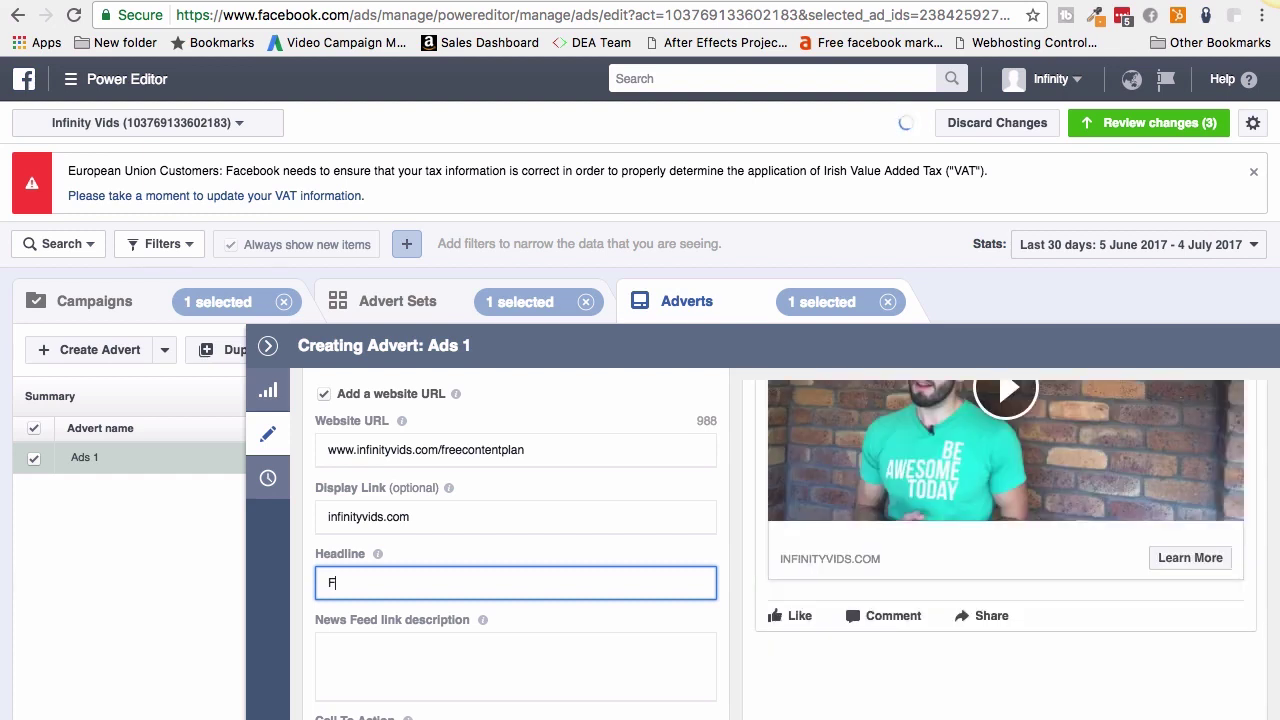
type("ree Video ")
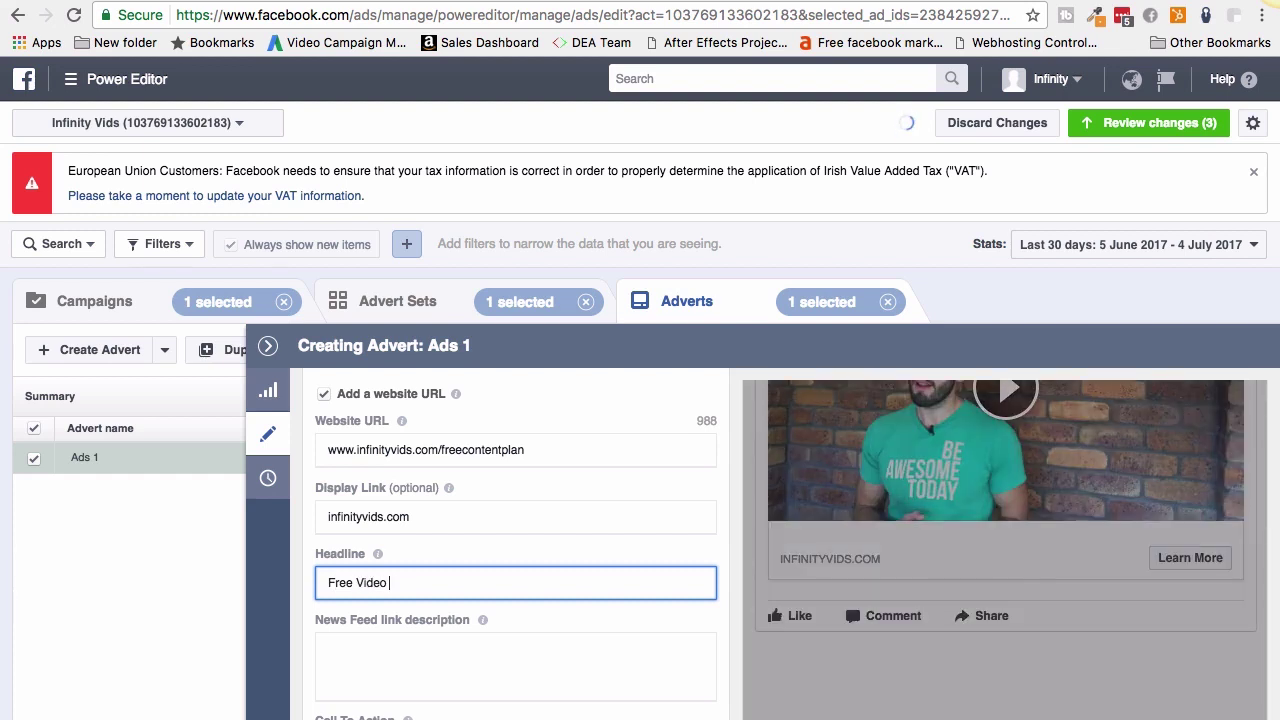
type("Marketing Strategy Consultation ")
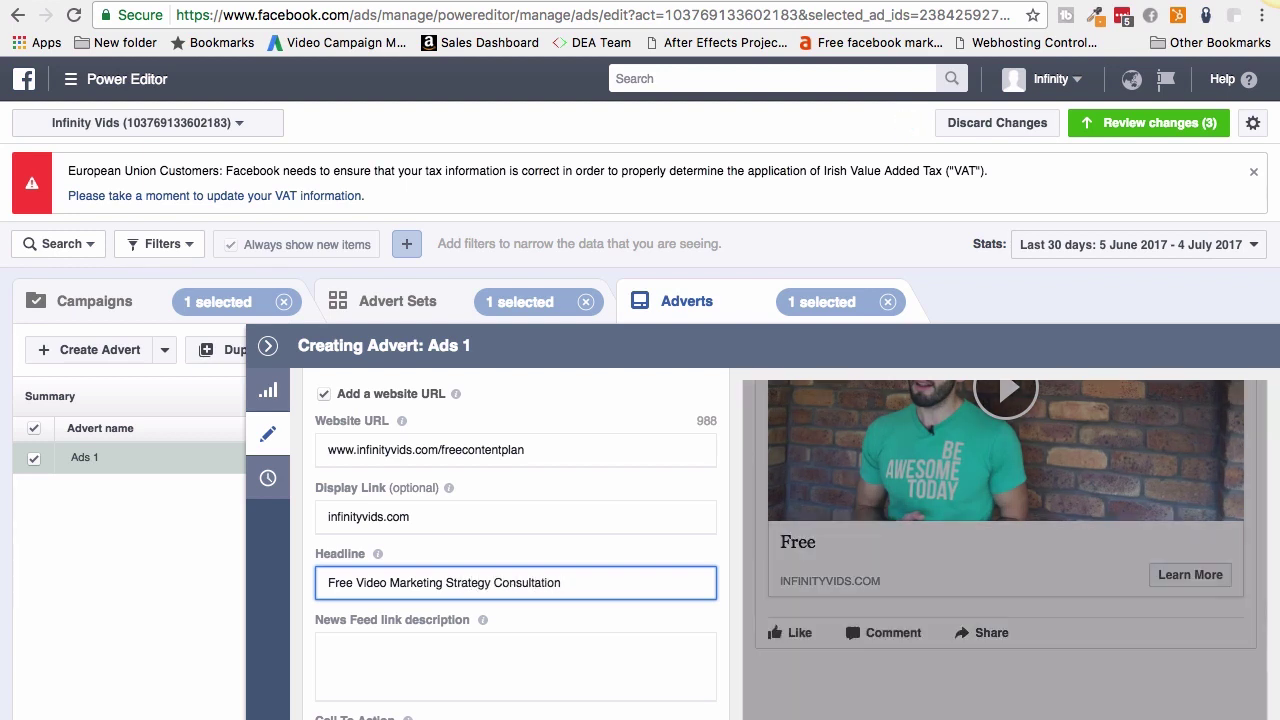
type("Call")
- Enter "Click Learn More To Schedule" as the advert's News Feed link description
scroll(522, 541, "down", 1)
left_click(452, 598)
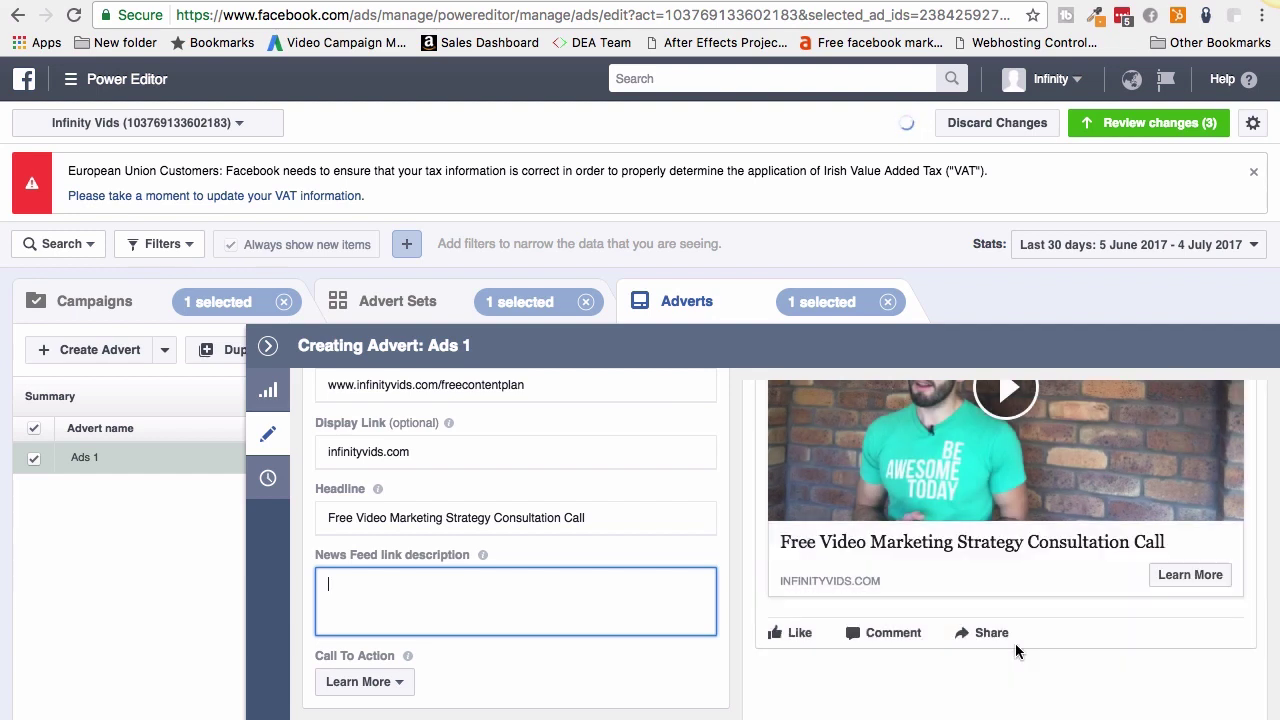
type("Click Learm Mor")
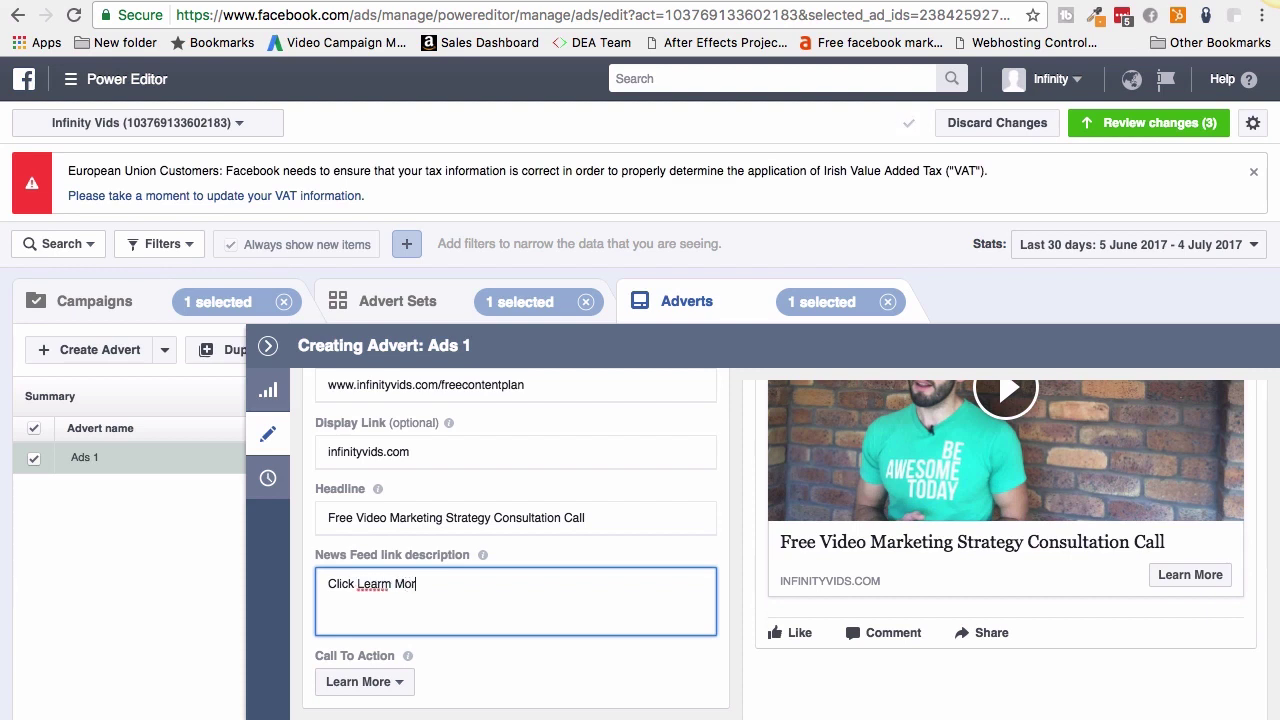
type("e To Sohedule")
left_click(390, 584)
key("BackSpace")
type("n")
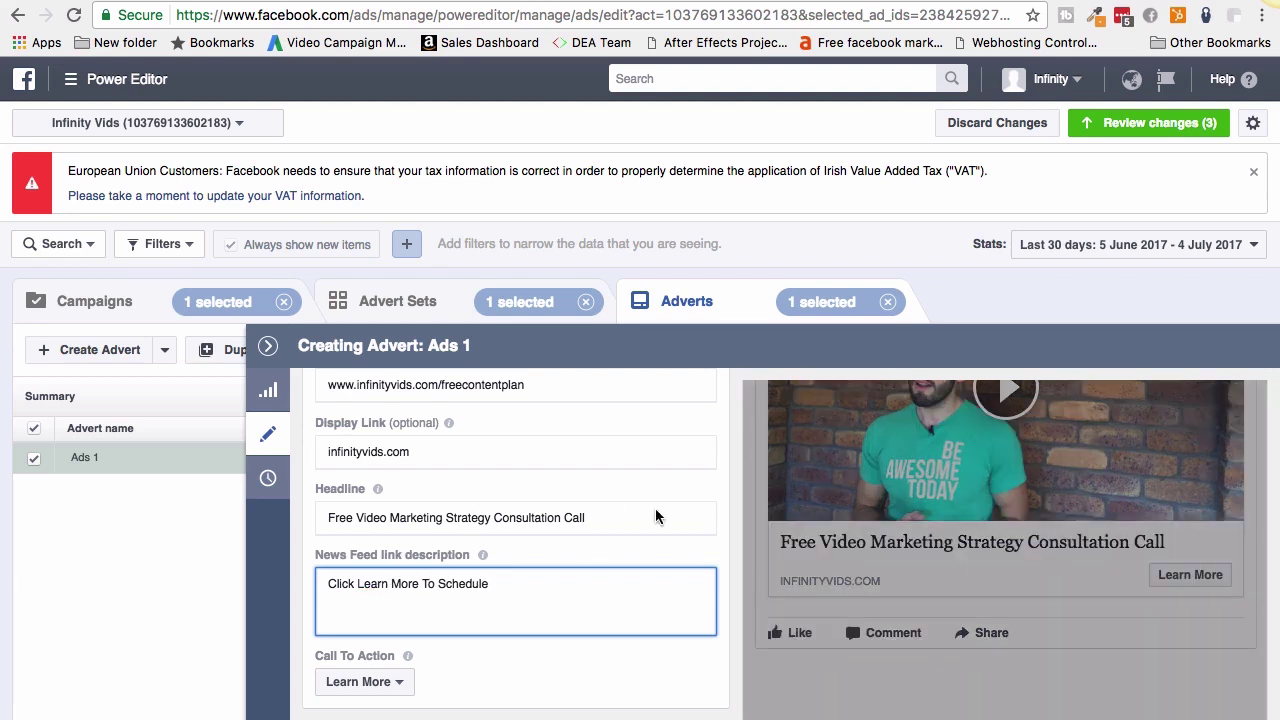
- Check the advert preview, close the advert editor, and apply the pending changes for the new campaign, advert set and advert
scroll(711, 475, "up", 3)
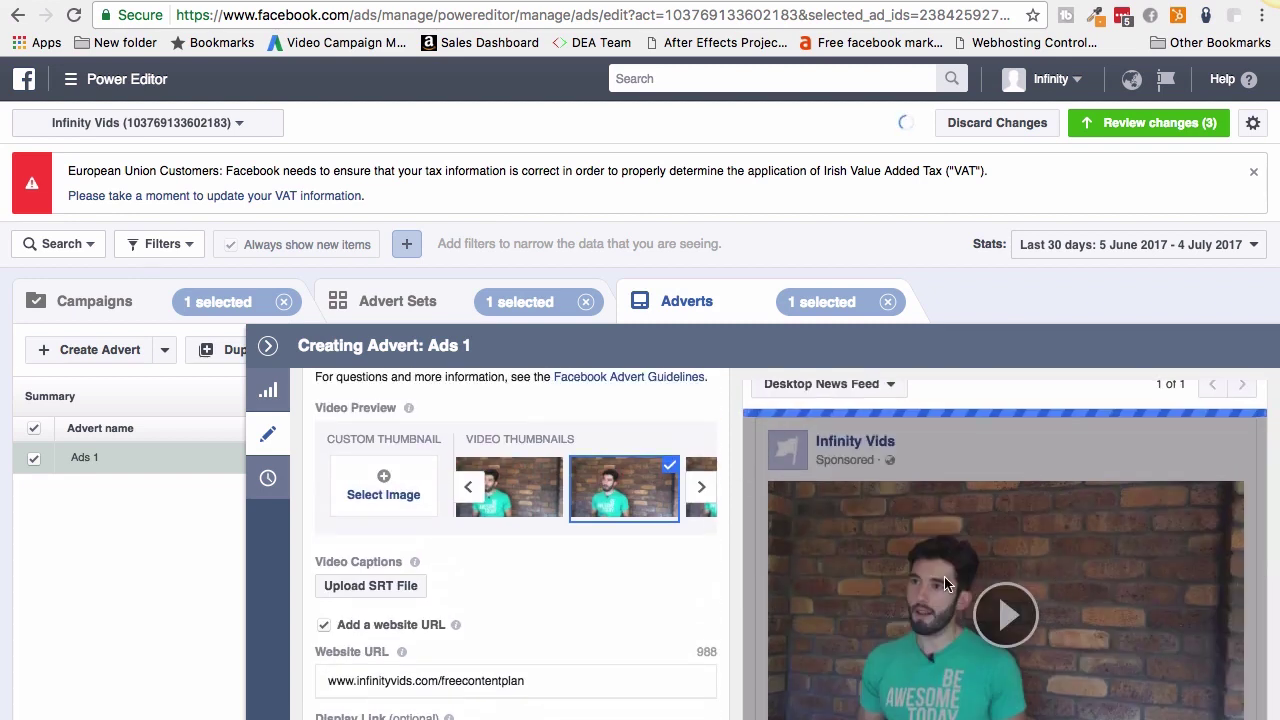
scroll(961, 569, "up", 1)
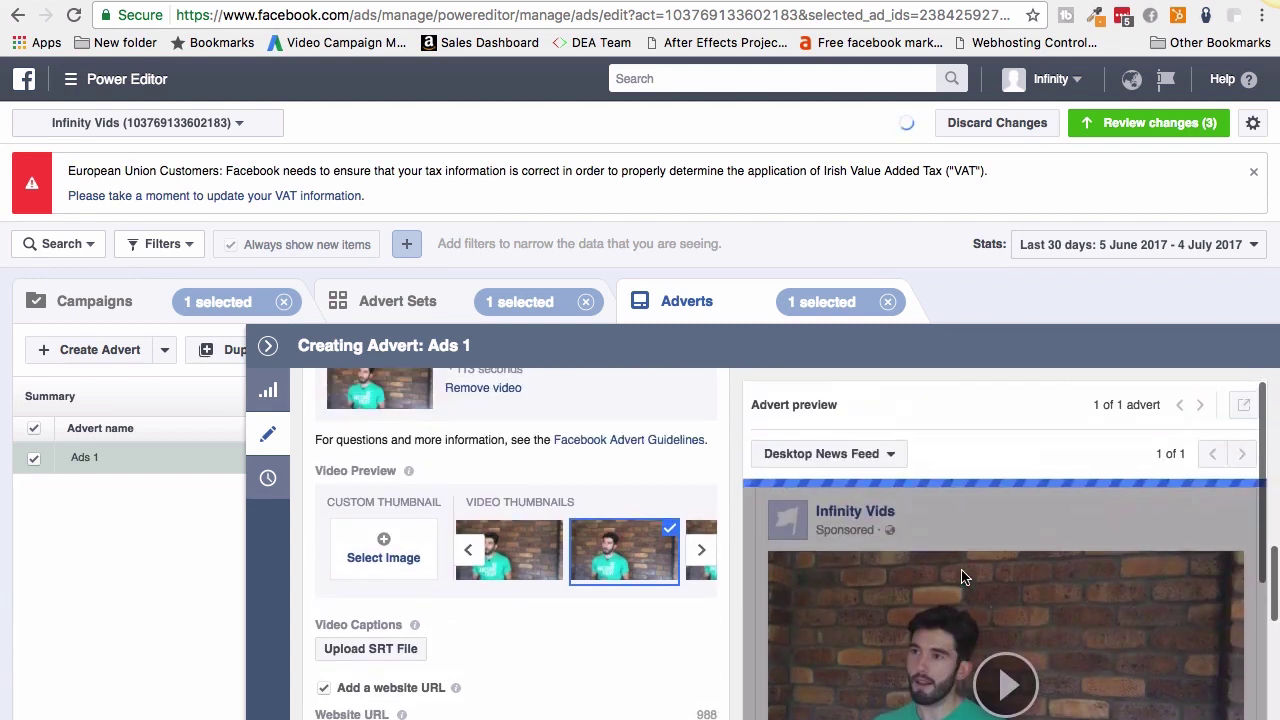
scroll(966, 540, "up", 2)
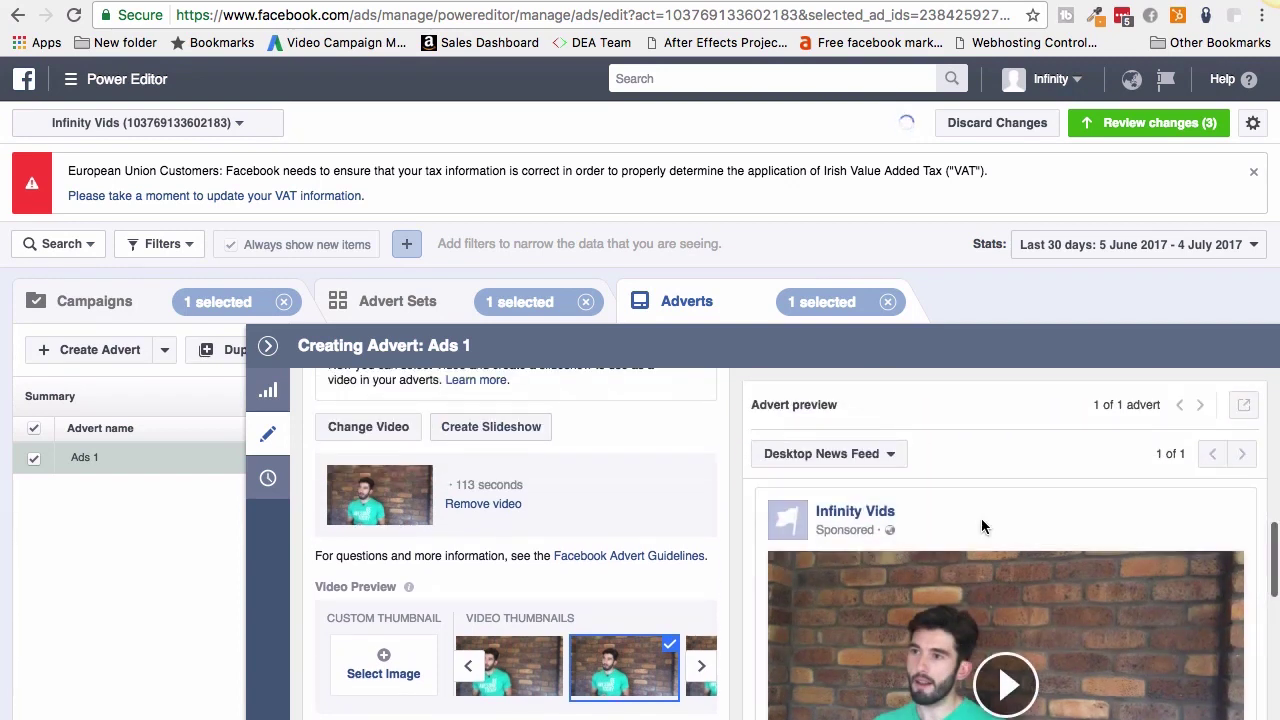
scroll(820, 608, "up", 3)
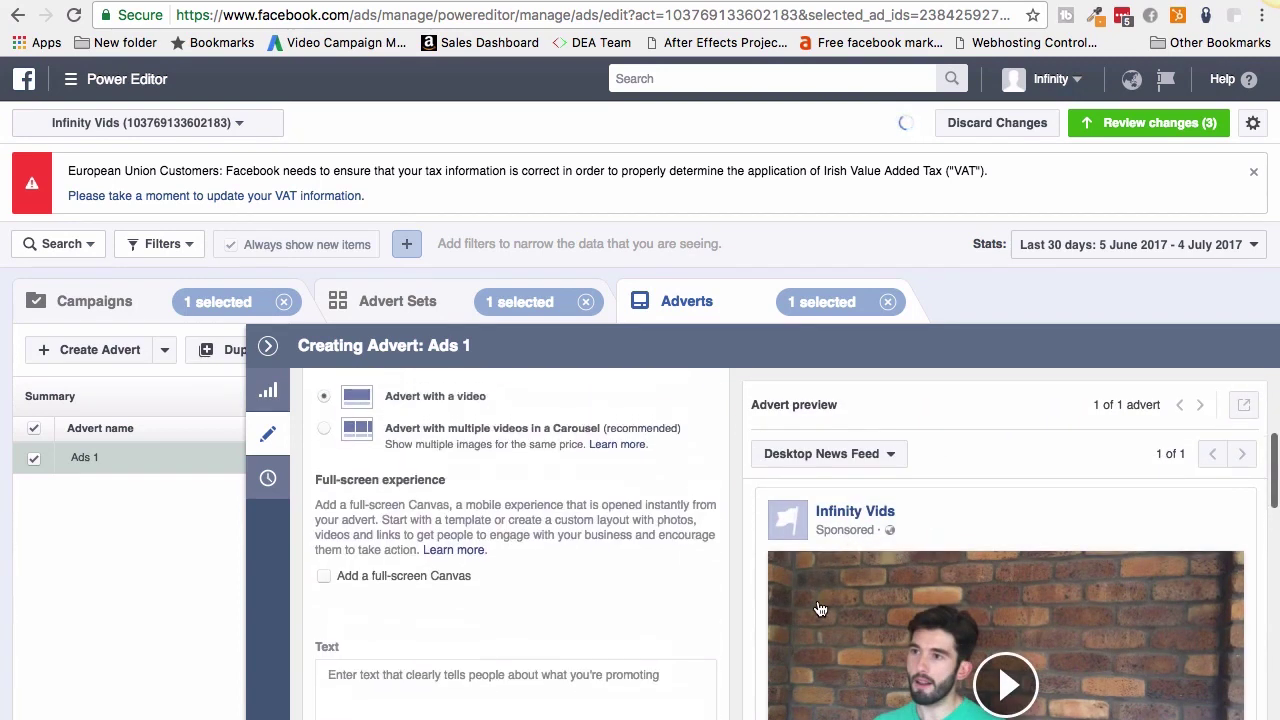
scroll(820, 608, "up", 3)
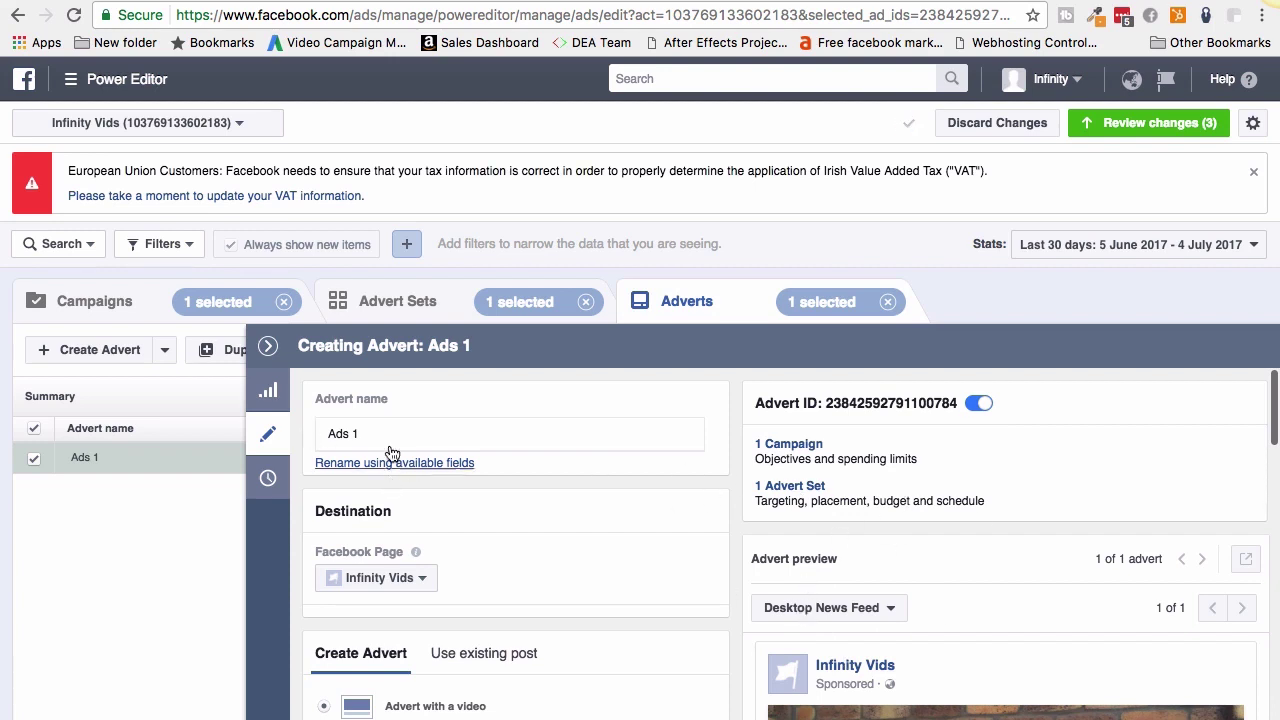
left_click(267, 345)
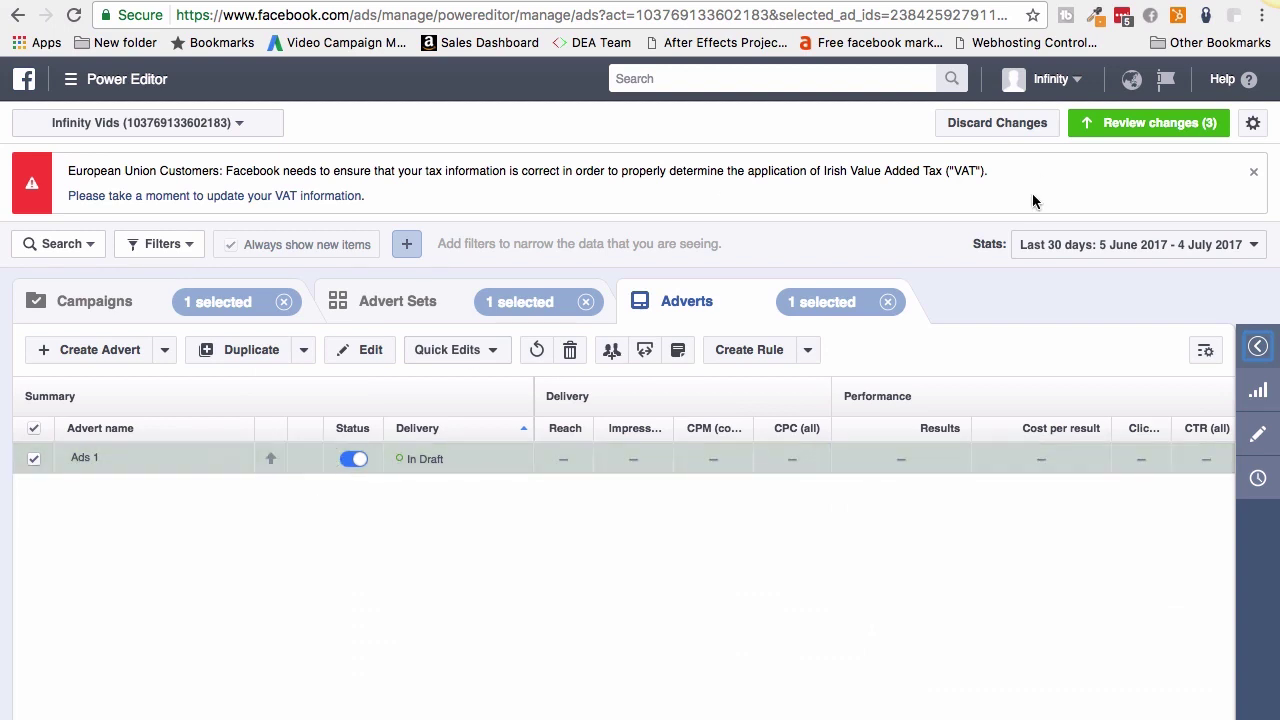
left_click(1138, 128)
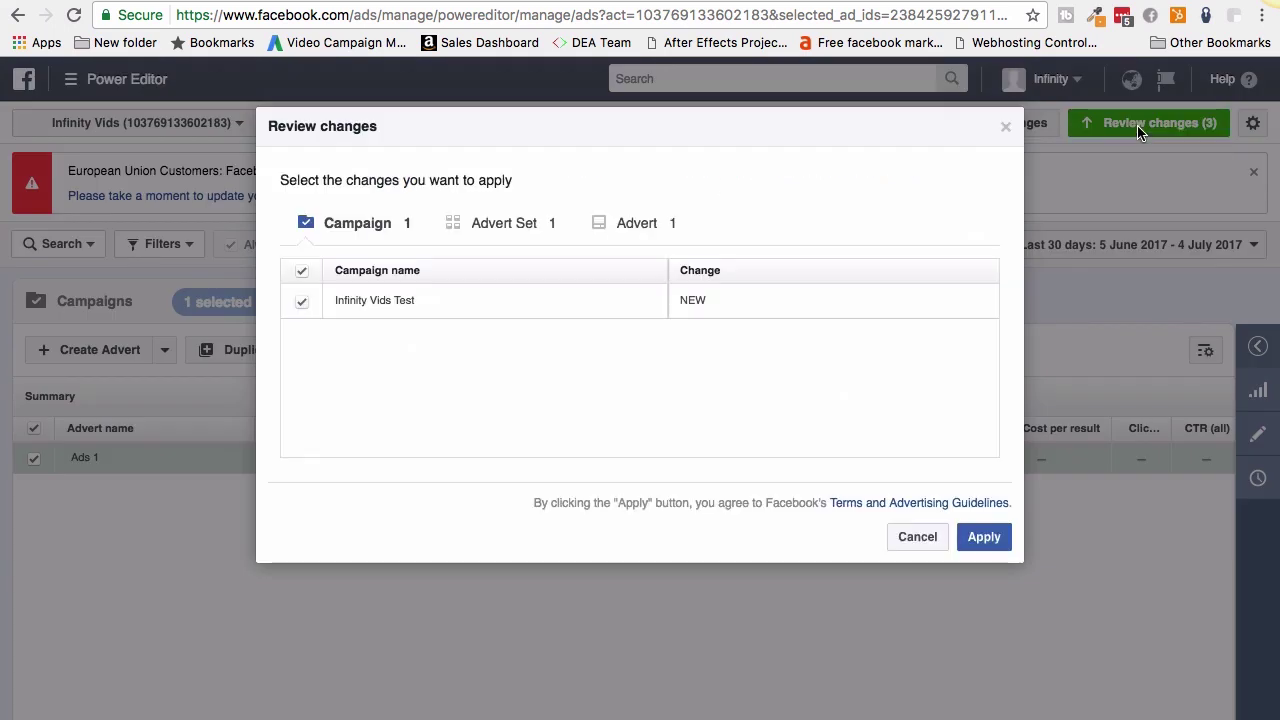
left_click(980, 545)
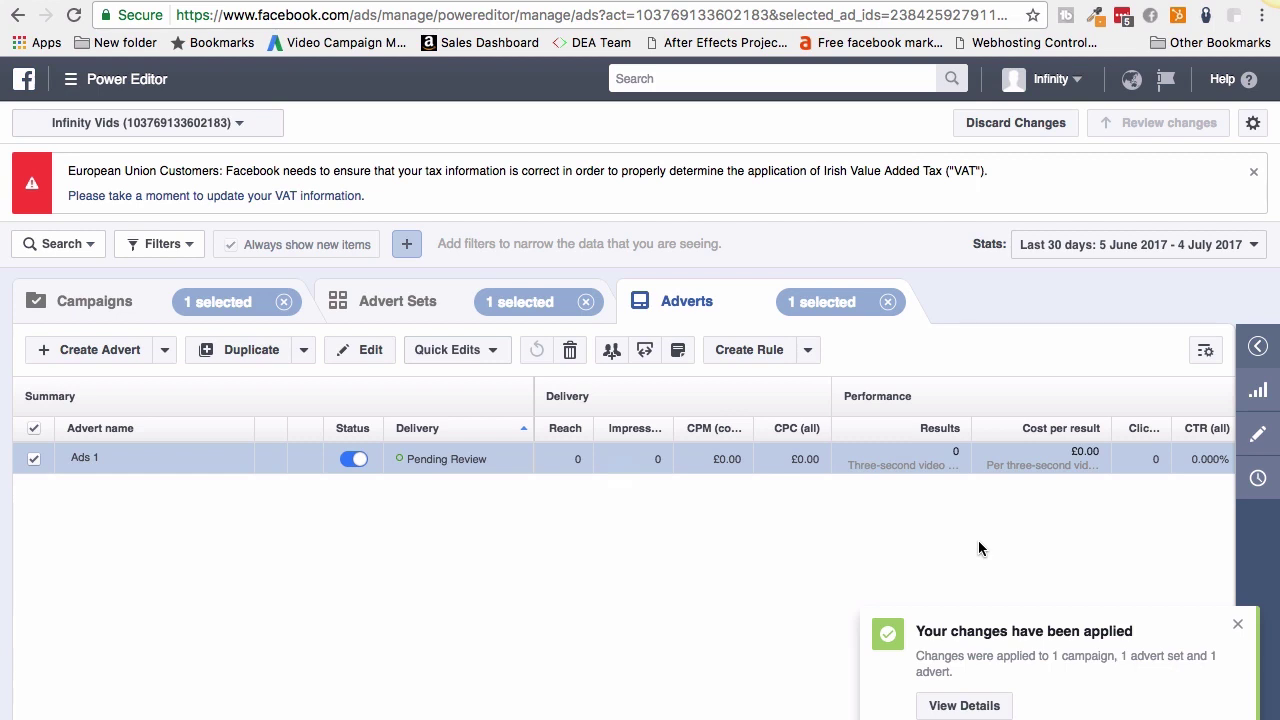
- Open the ad account's Audiences page
left_click(72, 87)
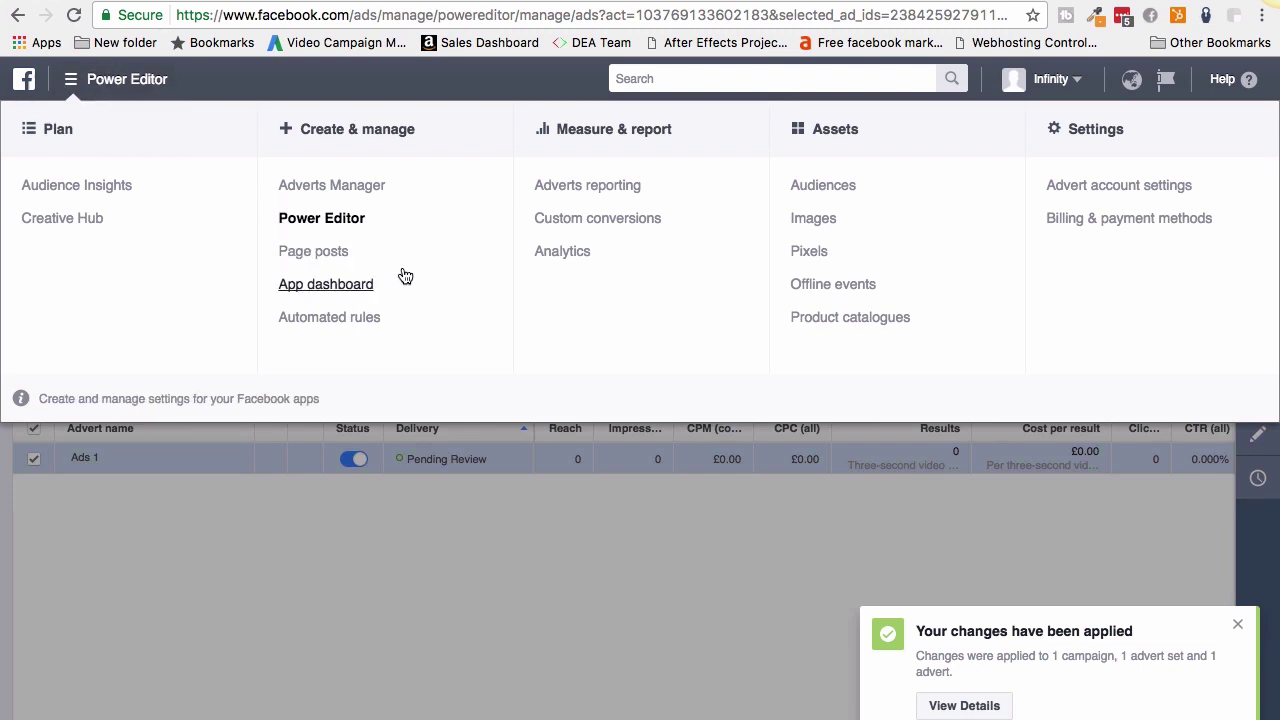
left_click(831, 194)
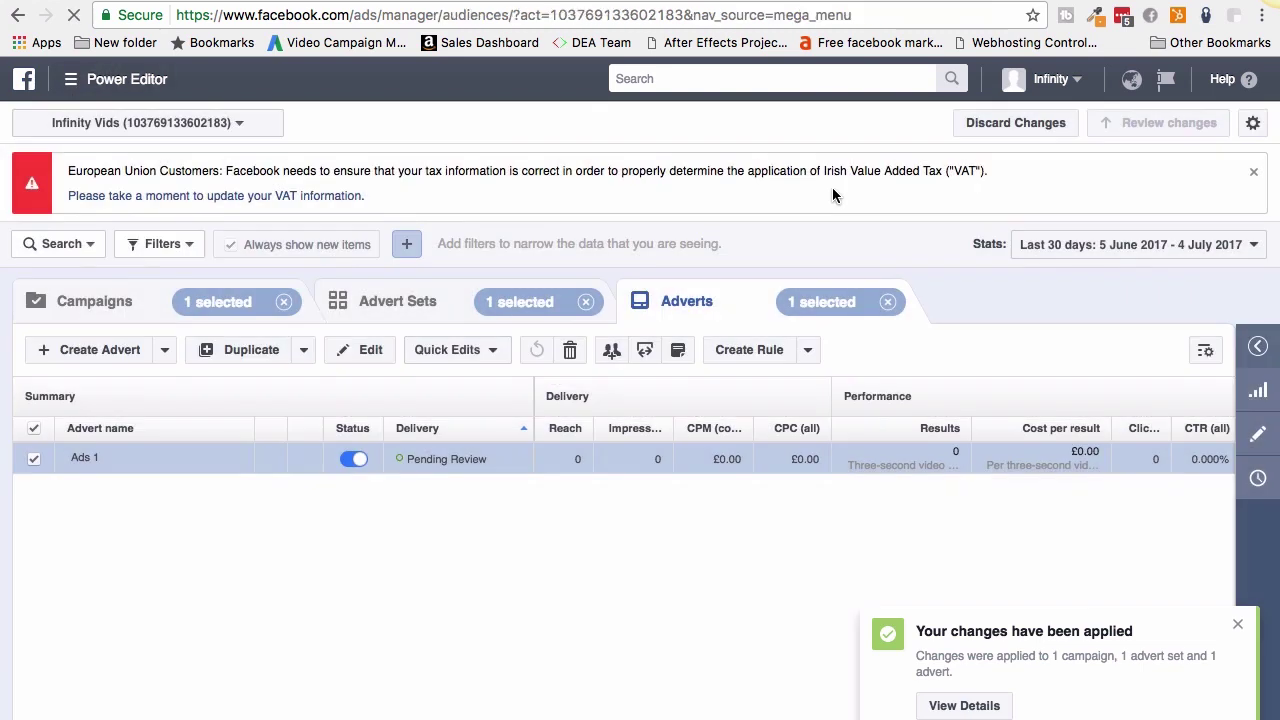